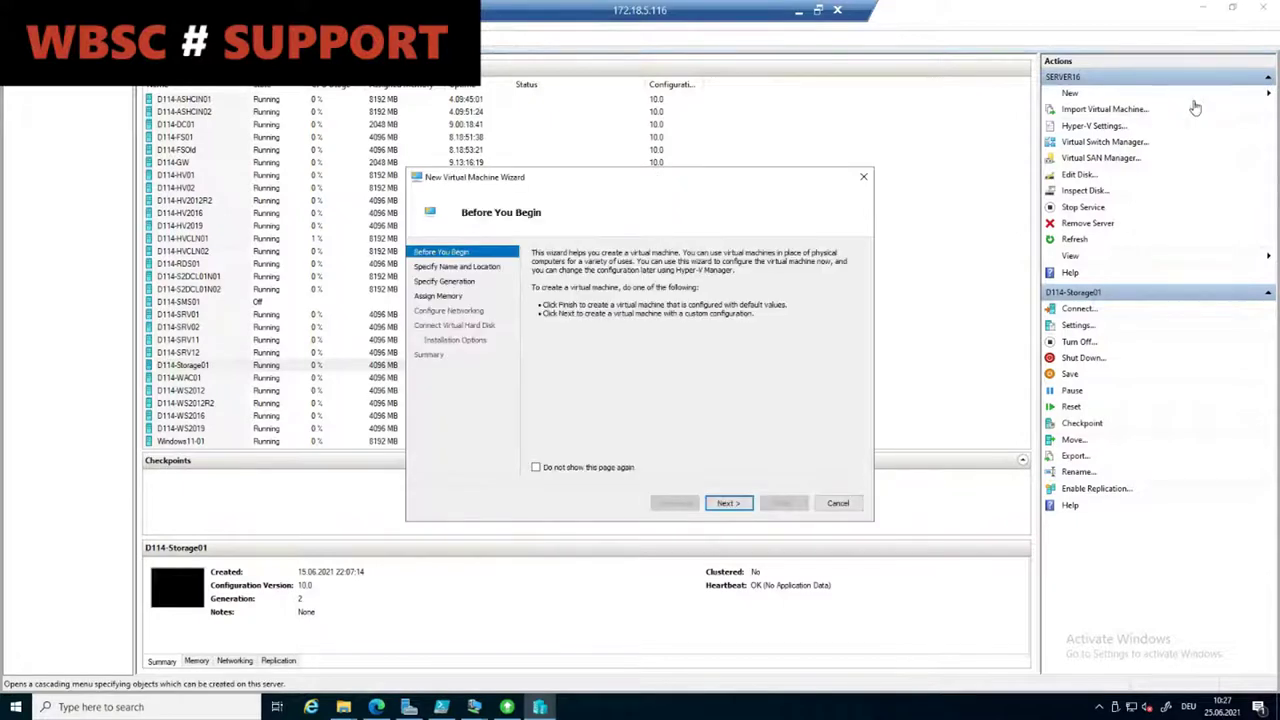
# Step: Name the new VM DemoVM01SQL and store it in a different location, P:\VMs\
pyautogui.click(740, 505)
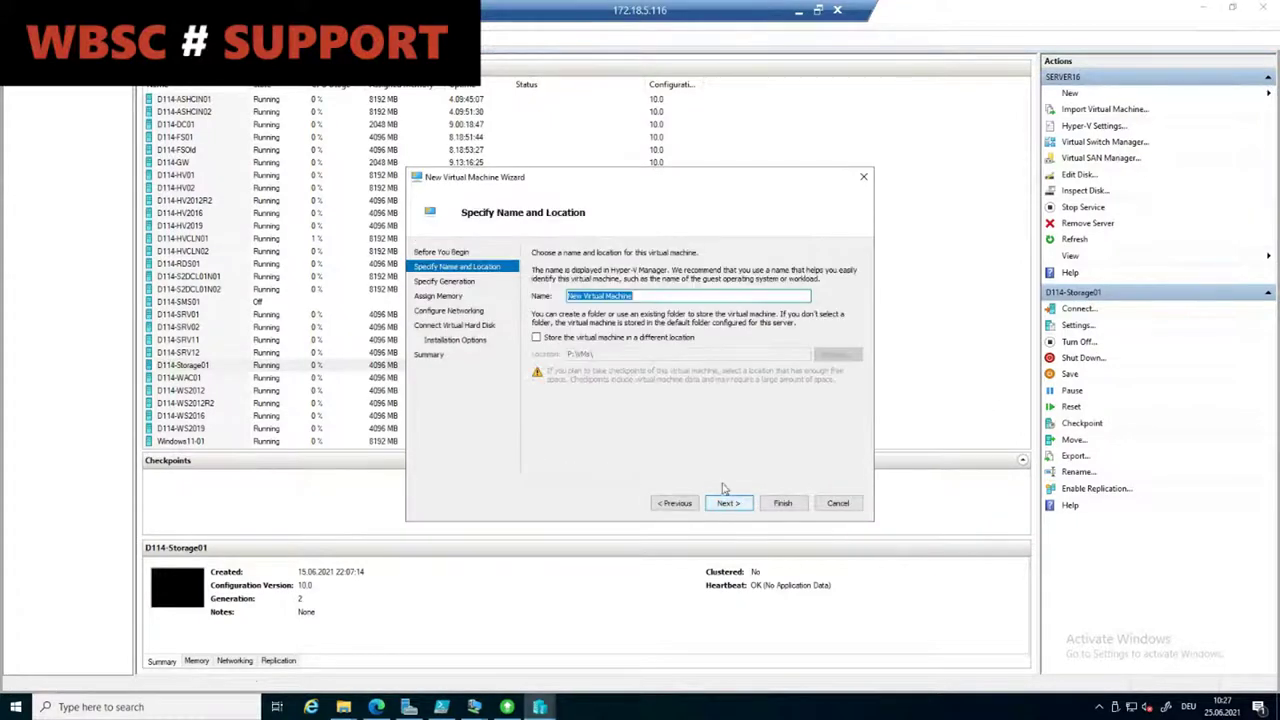
pyautogui.click(591, 340)
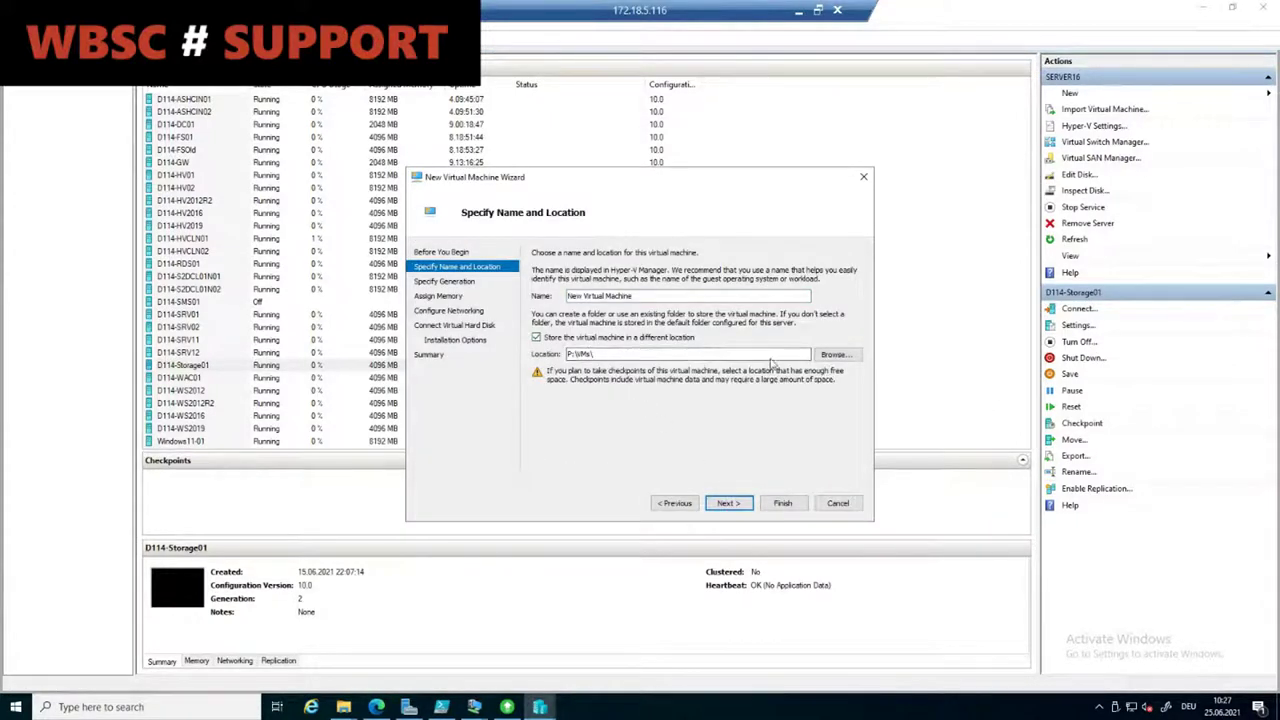
pyautogui.moveTo(679, 298); pyautogui.dragTo(560, 297)
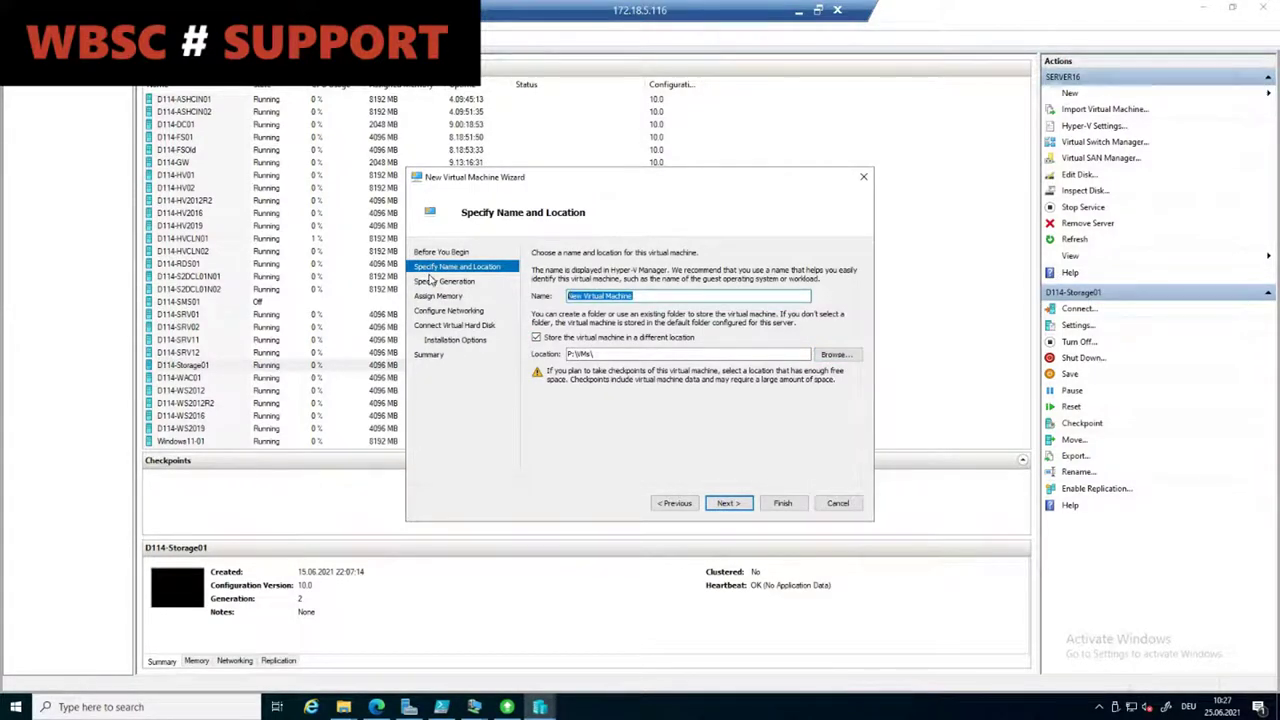
pyautogui.write('DemoVM01SQL')
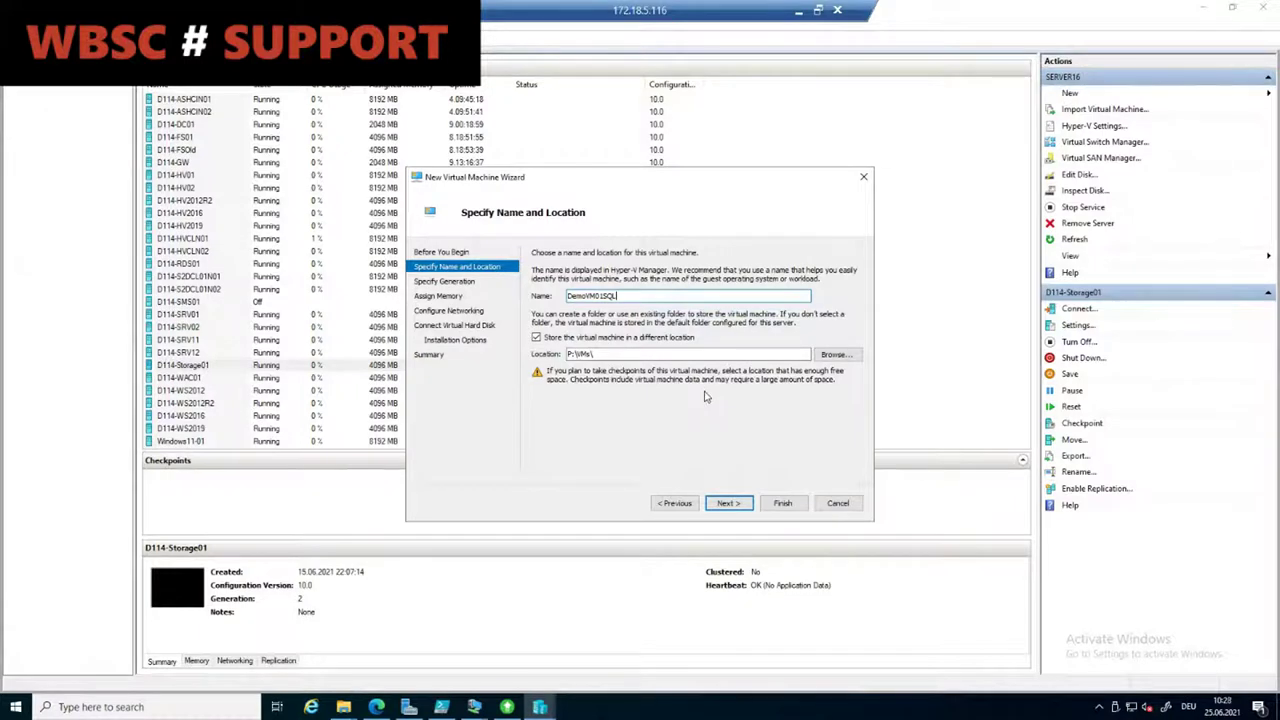
pyautogui.click(727, 503)
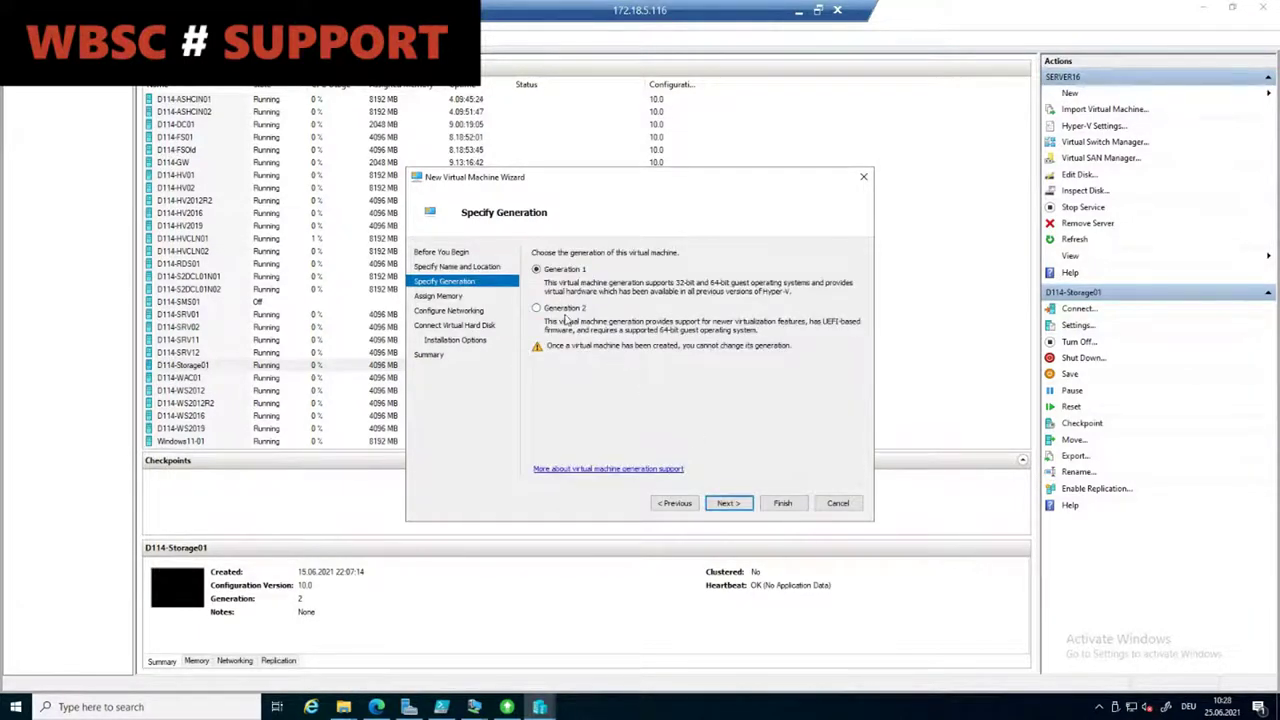
# Step: Keep Generation 1 and set startup memory to 4096 MB
pyautogui.click(727, 503)
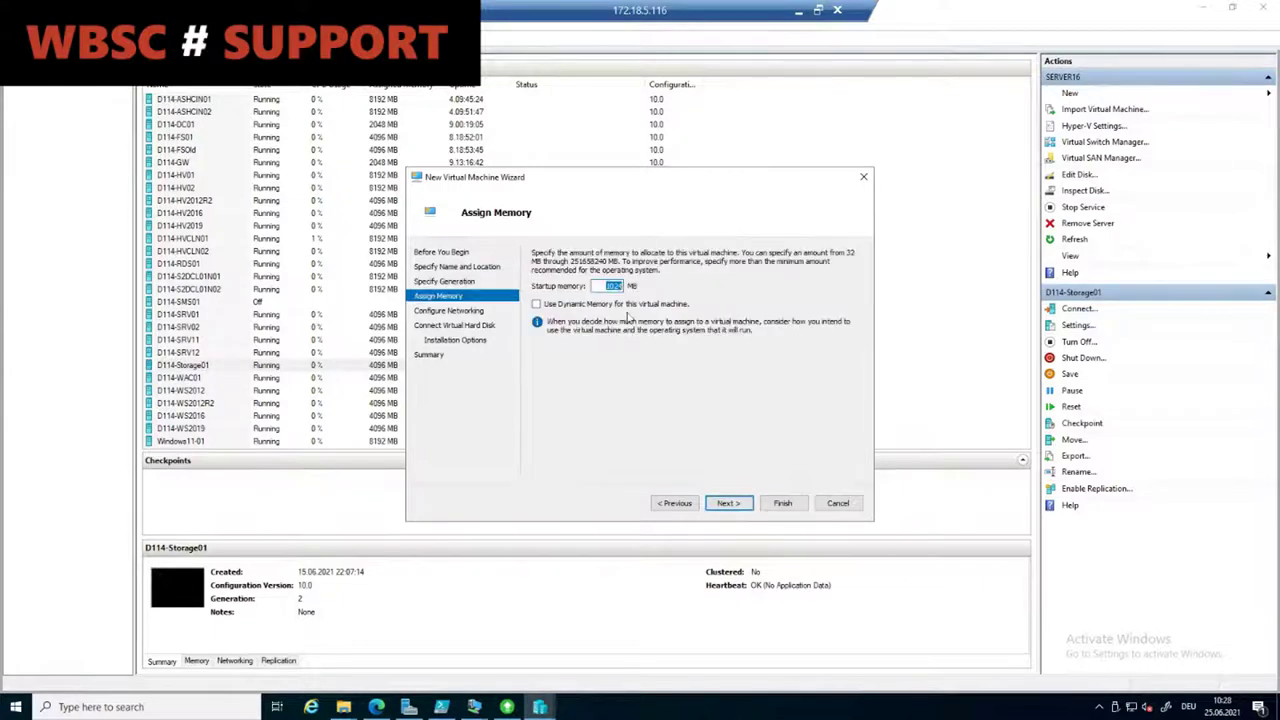
pyautogui.write('4096')
pyautogui.click(725, 503)
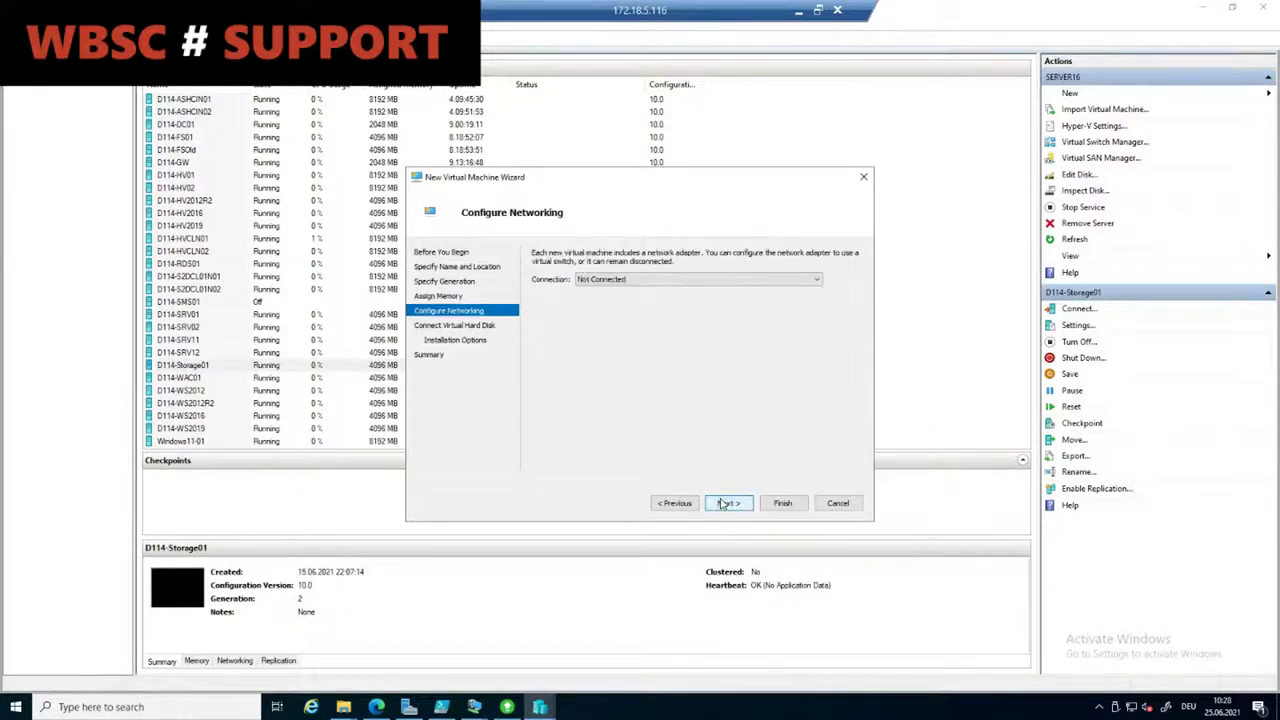
# Step: Set the network connection to Not Connected instead of D114-VMLAN01, reaching the virtual hard disk step
pyautogui.click(684, 280)
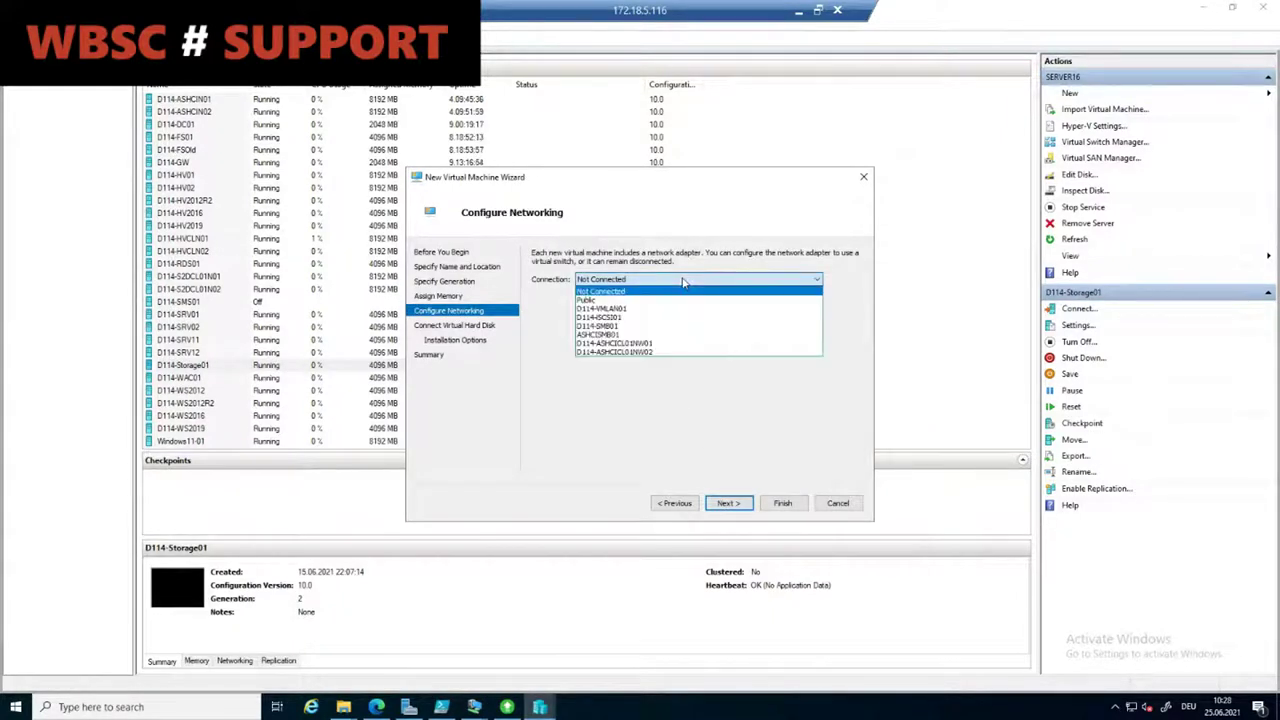
pyautogui.click(670, 330)
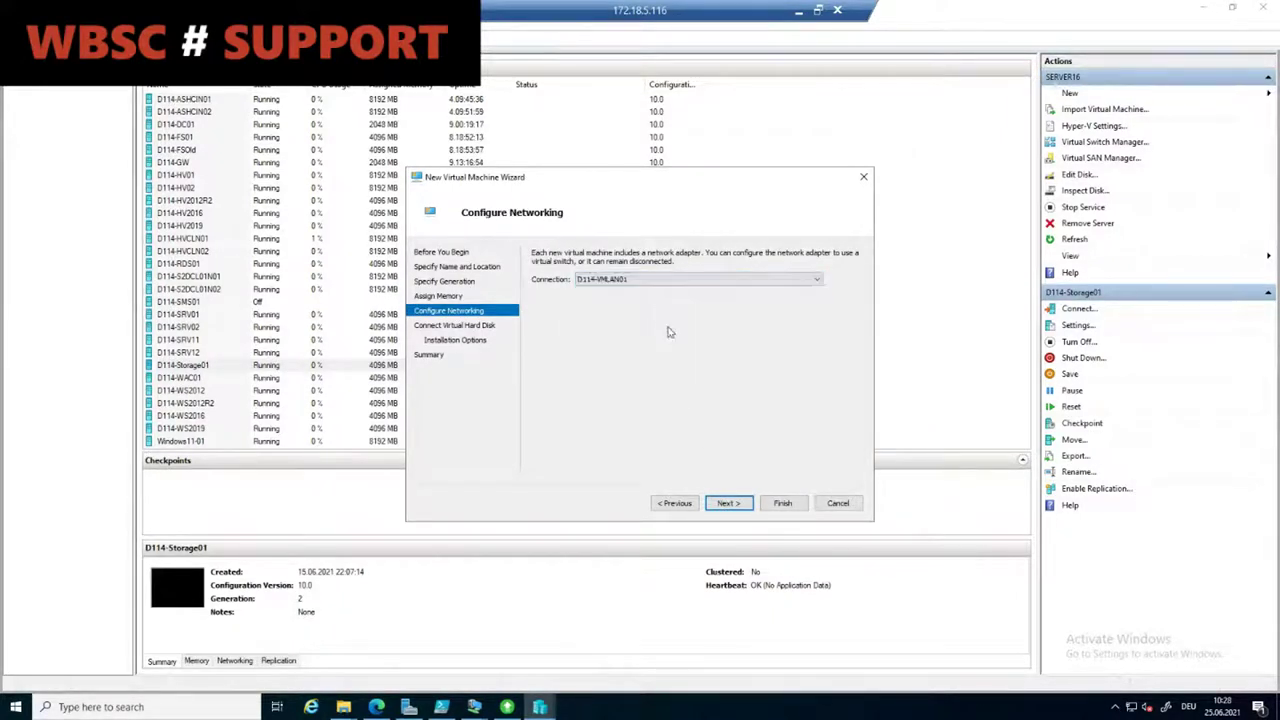
pyautogui.click(728, 503)
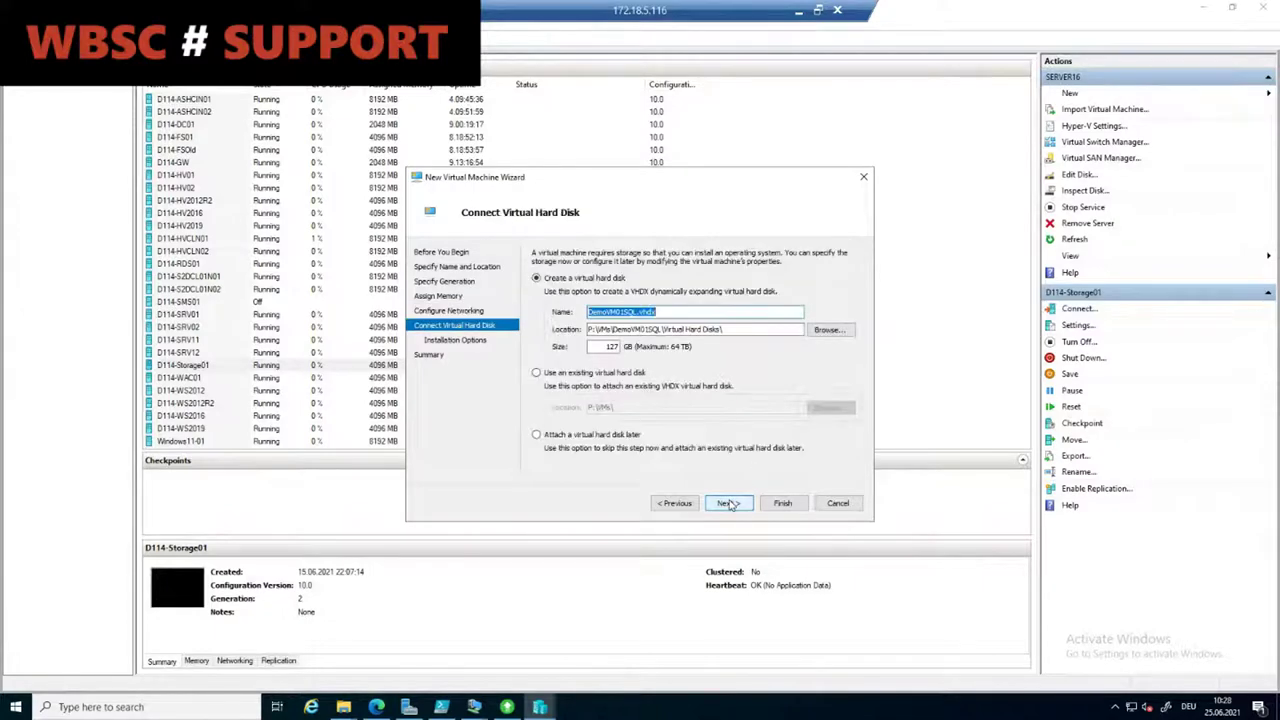
pyautogui.click(798, 712)
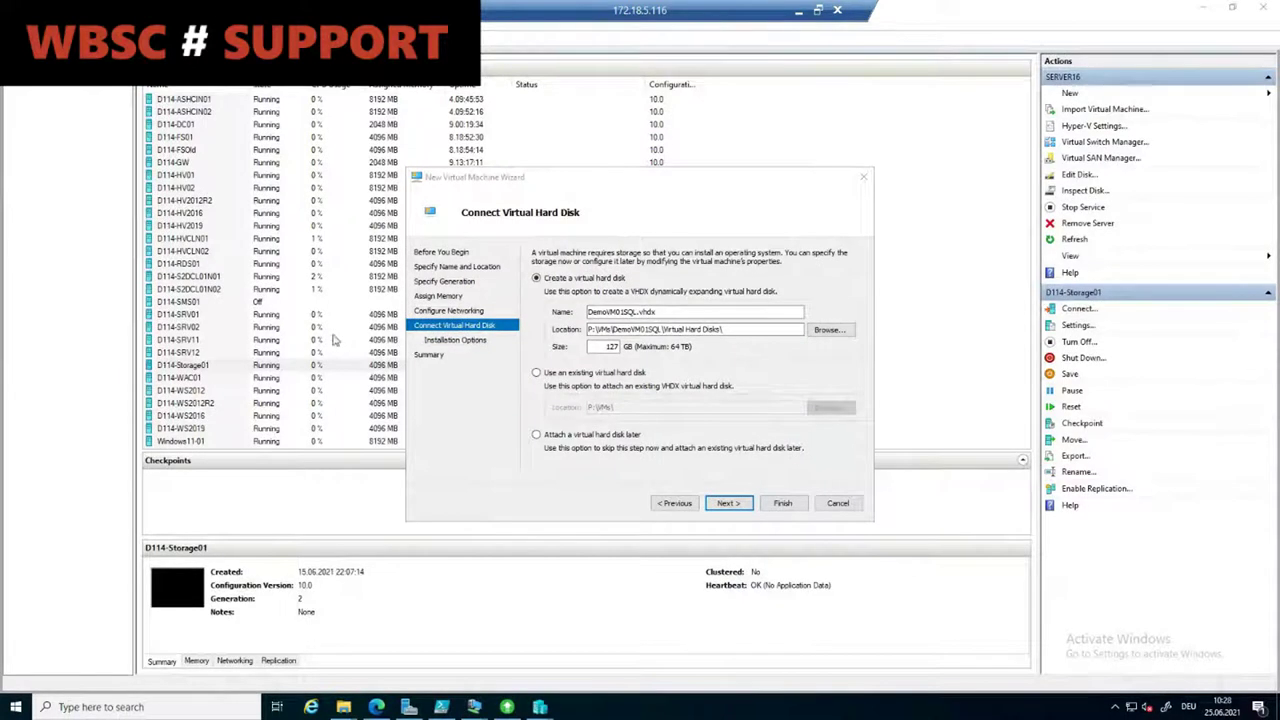
pyautogui.click(677, 503)
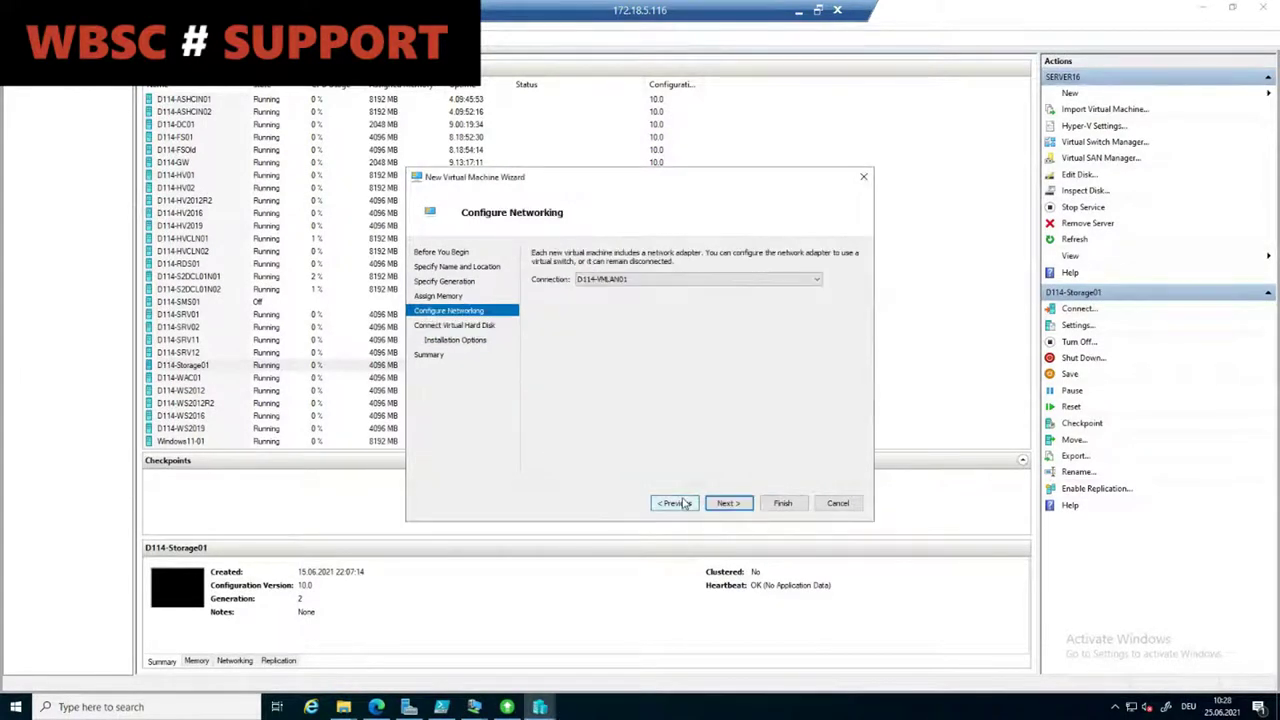
pyautogui.click(651, 278)
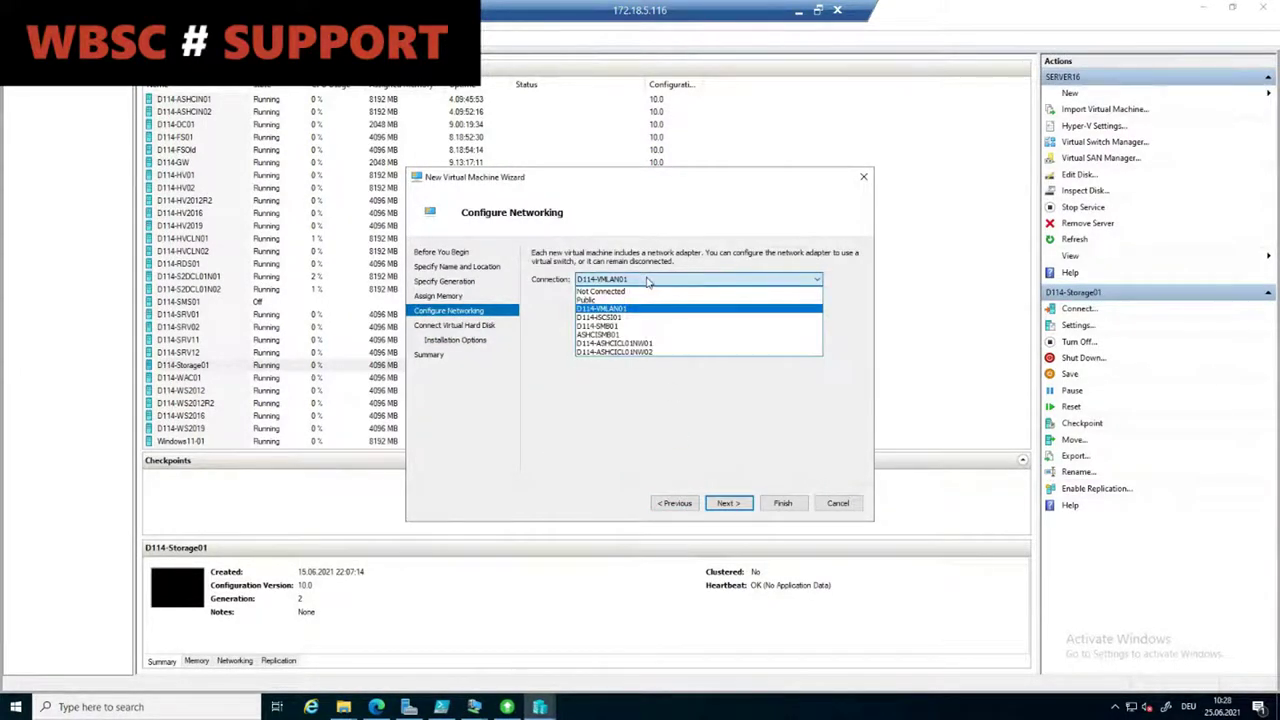
pyautogui.click(640, 291)
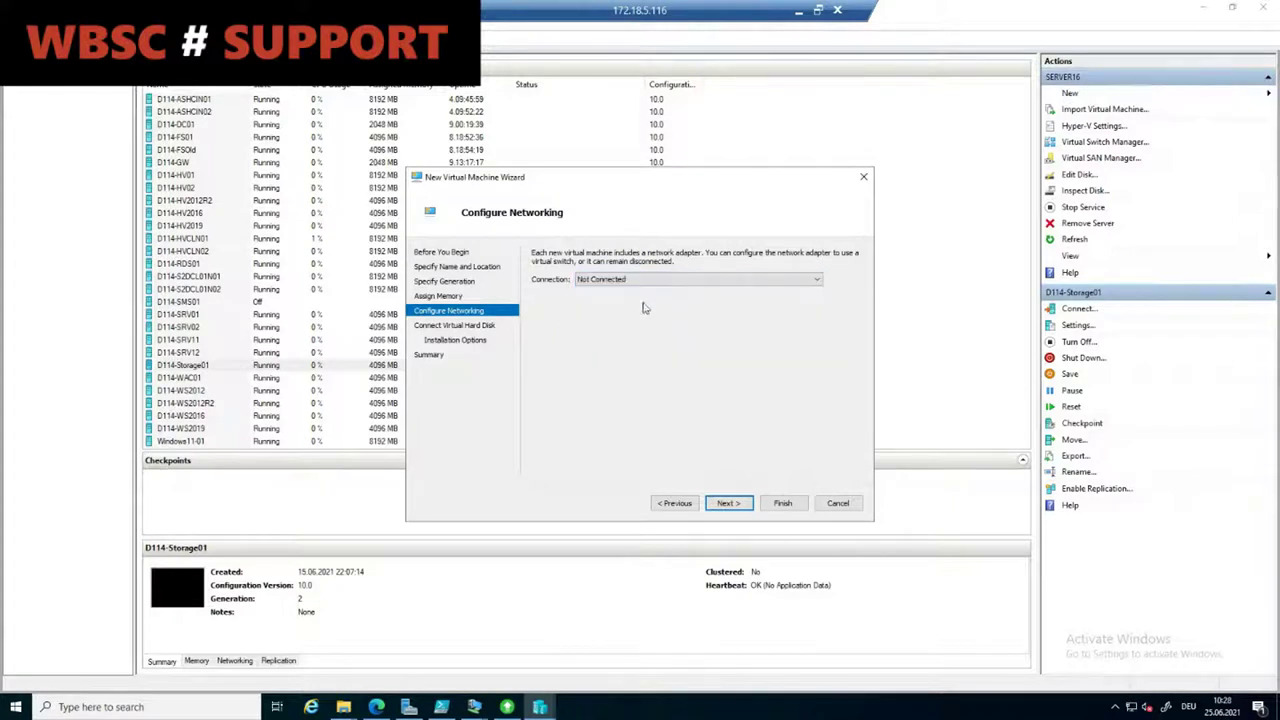
pyautogui.click(731, 504)
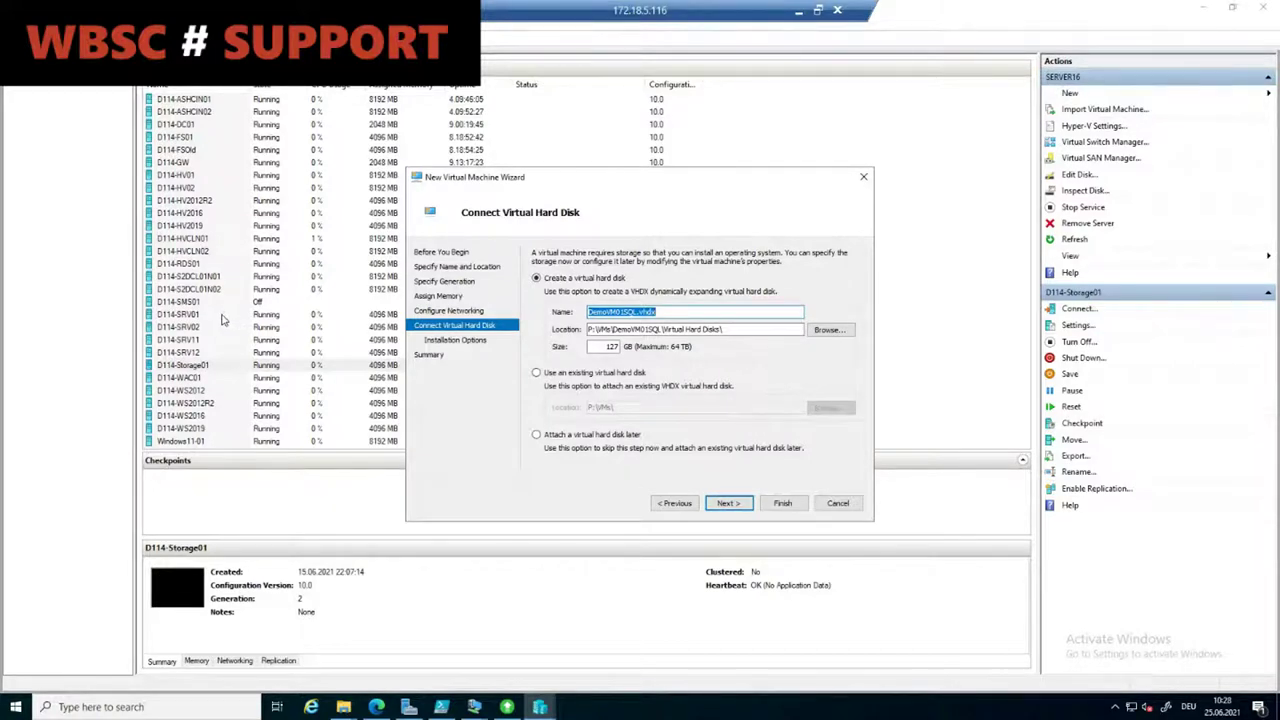
pyautogui.click(228, 330)
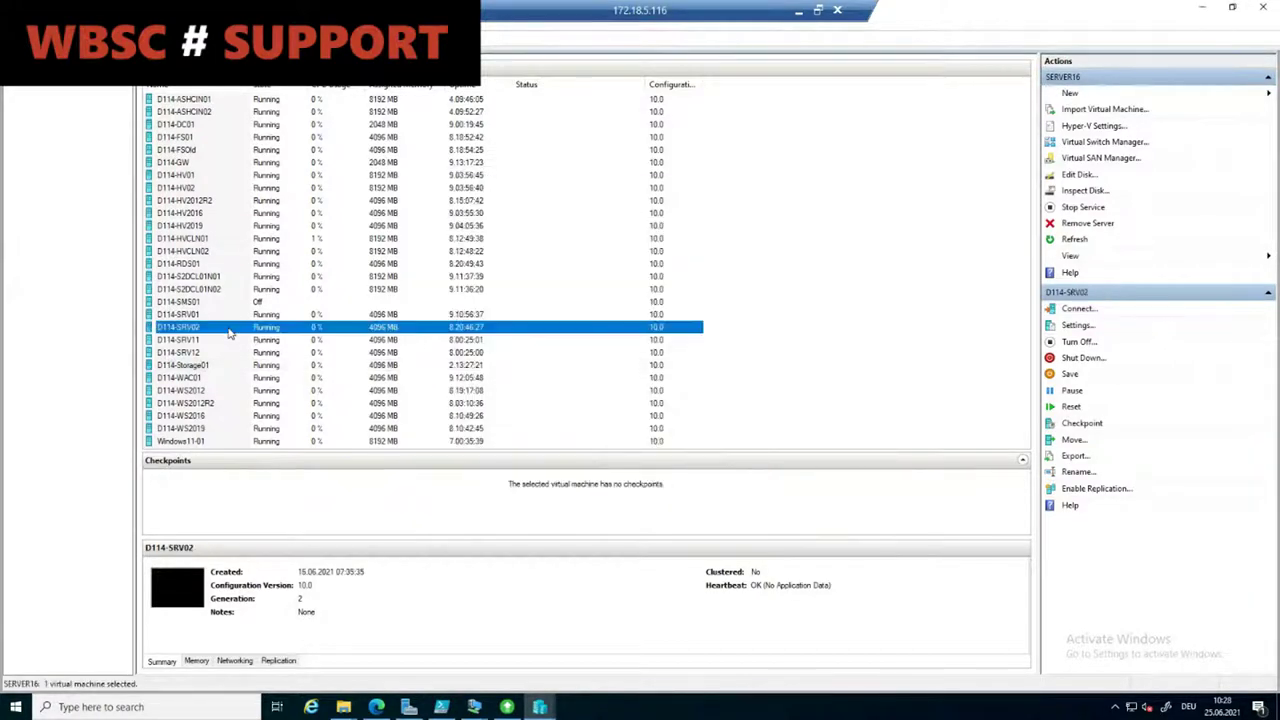
# Step: Connect to D114-SRV11's console and allow network discovery on the Networks prompt
pyautogui.click(238, 341)
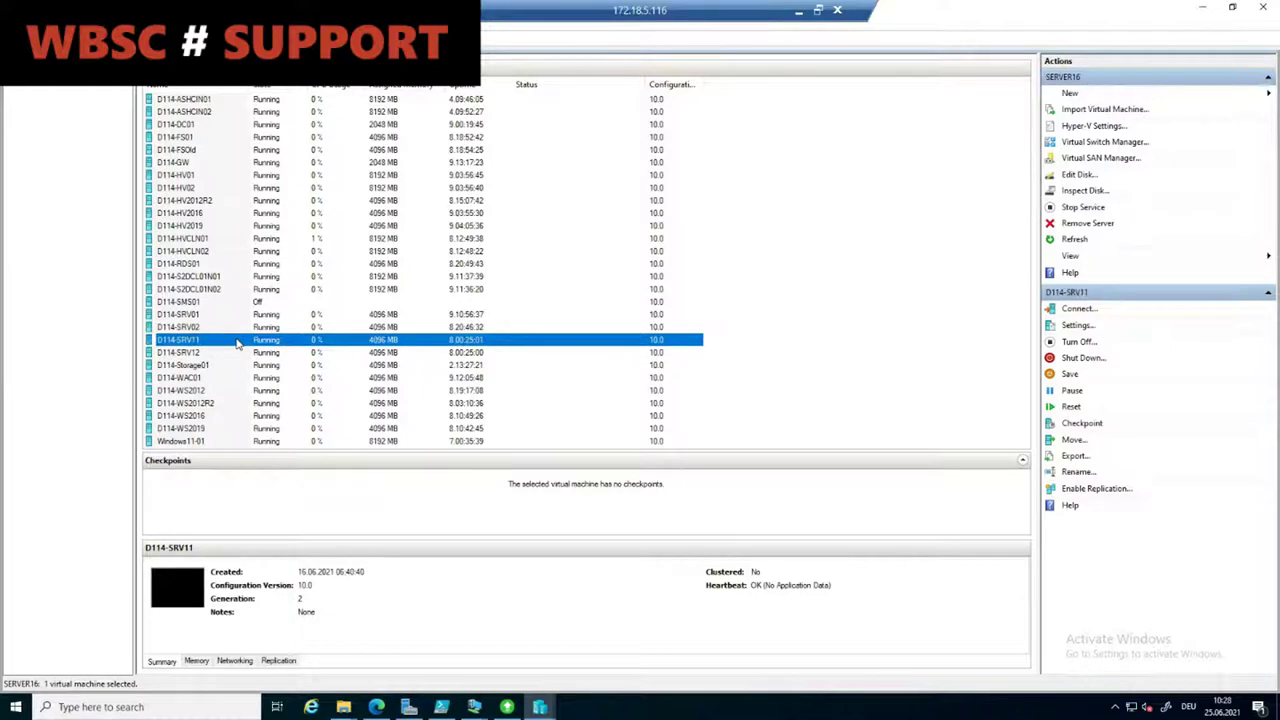
pyautogui.rightClick(238, 341)
pyautogui.click(278, 345)
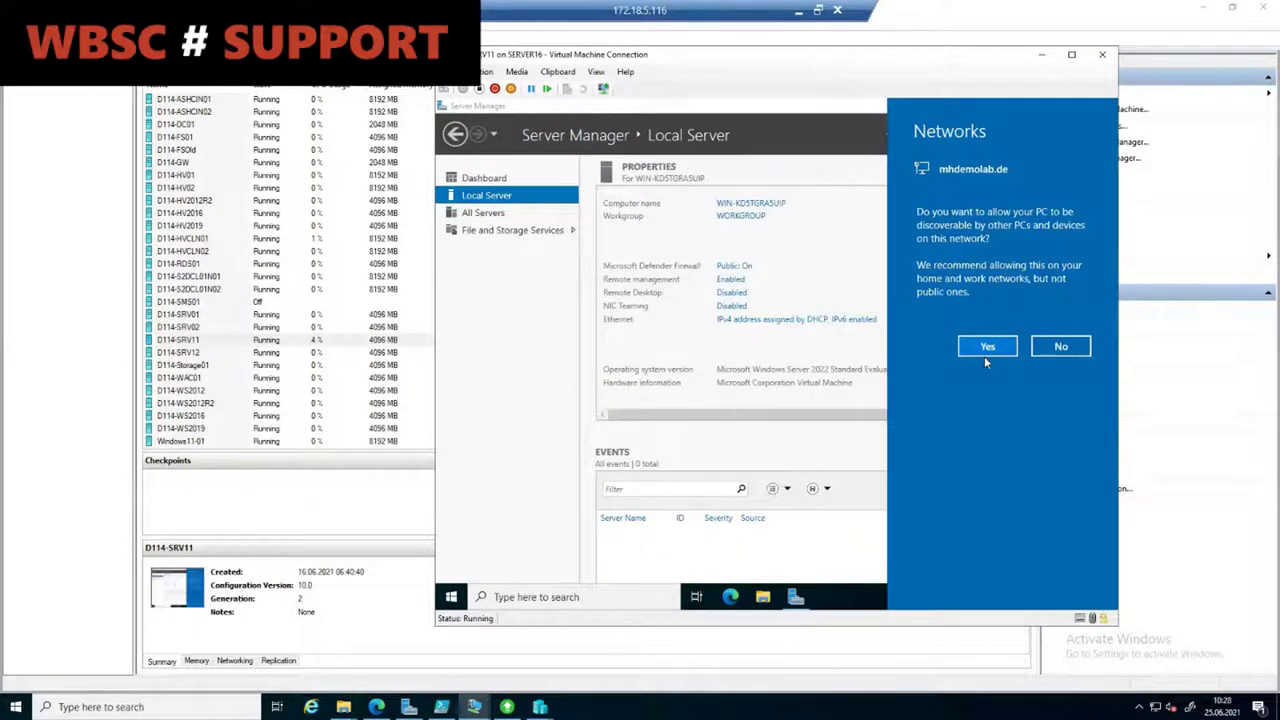
pyautogui.click(985, 355)
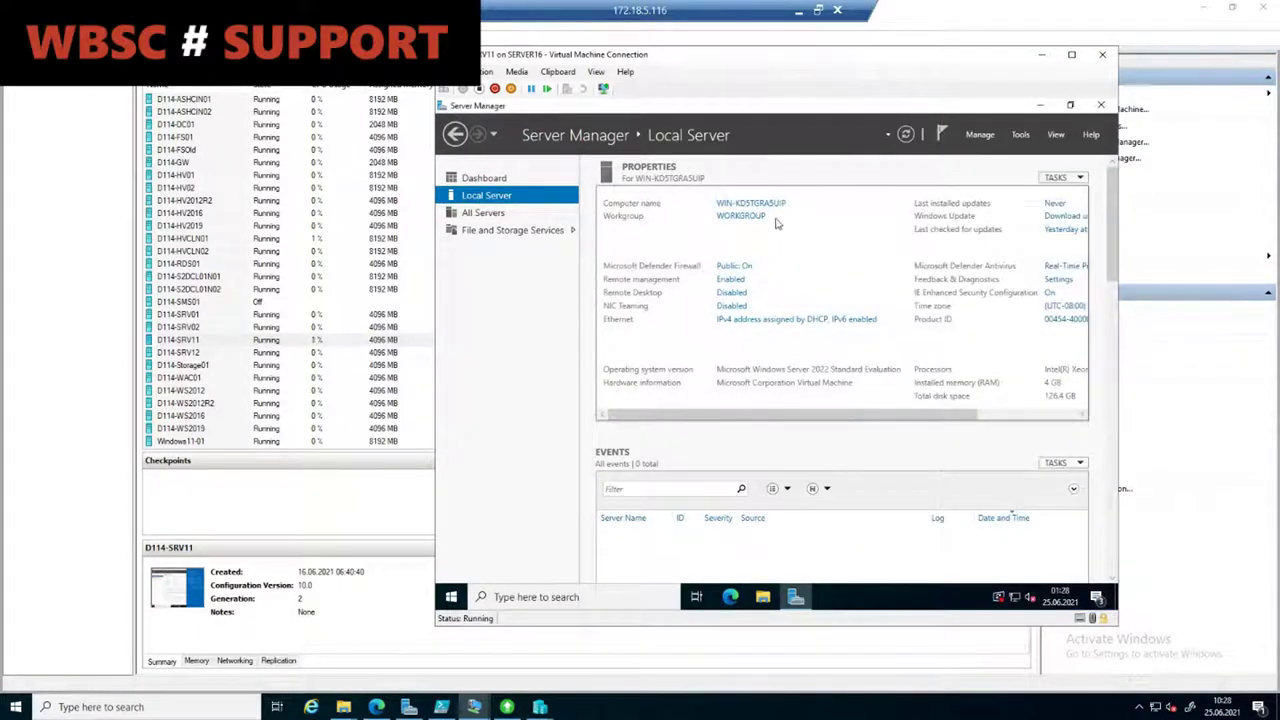
# Step: Minimize Server Manager and open File Explorer in the guest
pyautogui.click(1041, 106)
pyautogui.rightClick(505, 270)
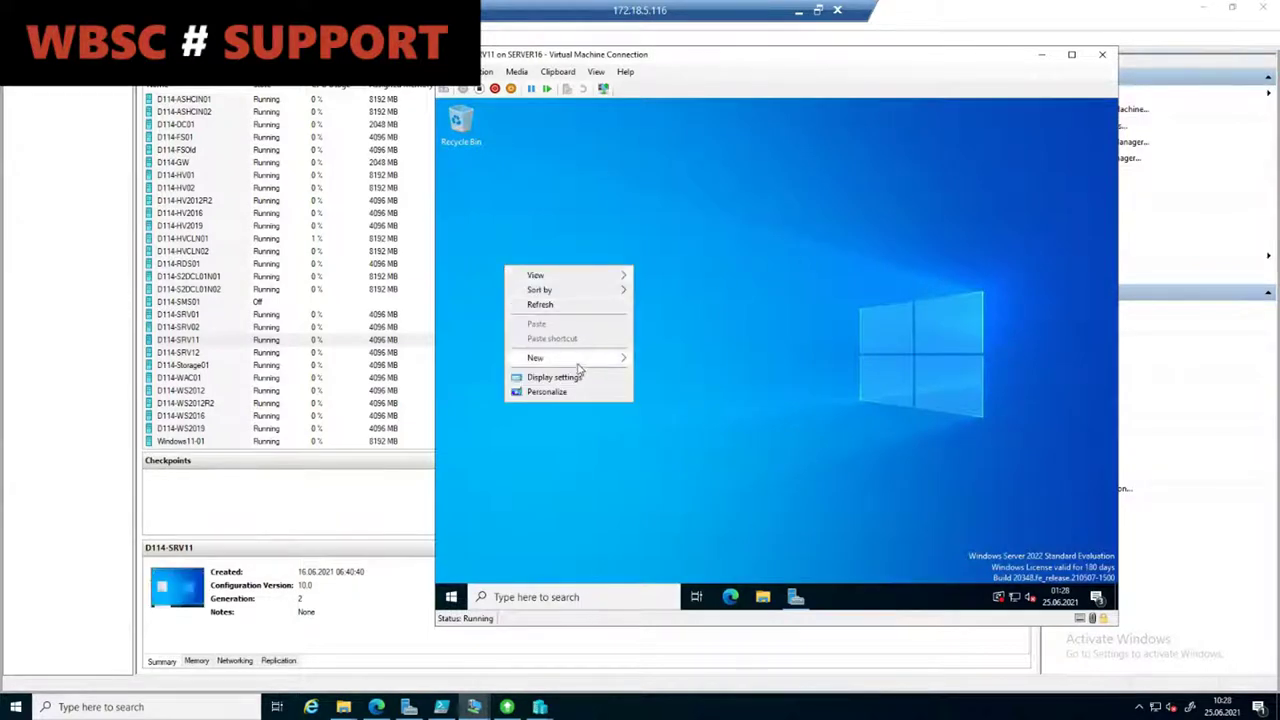
pyautogui.moveTo(580, 360)
pyautogui.click(763, 597)
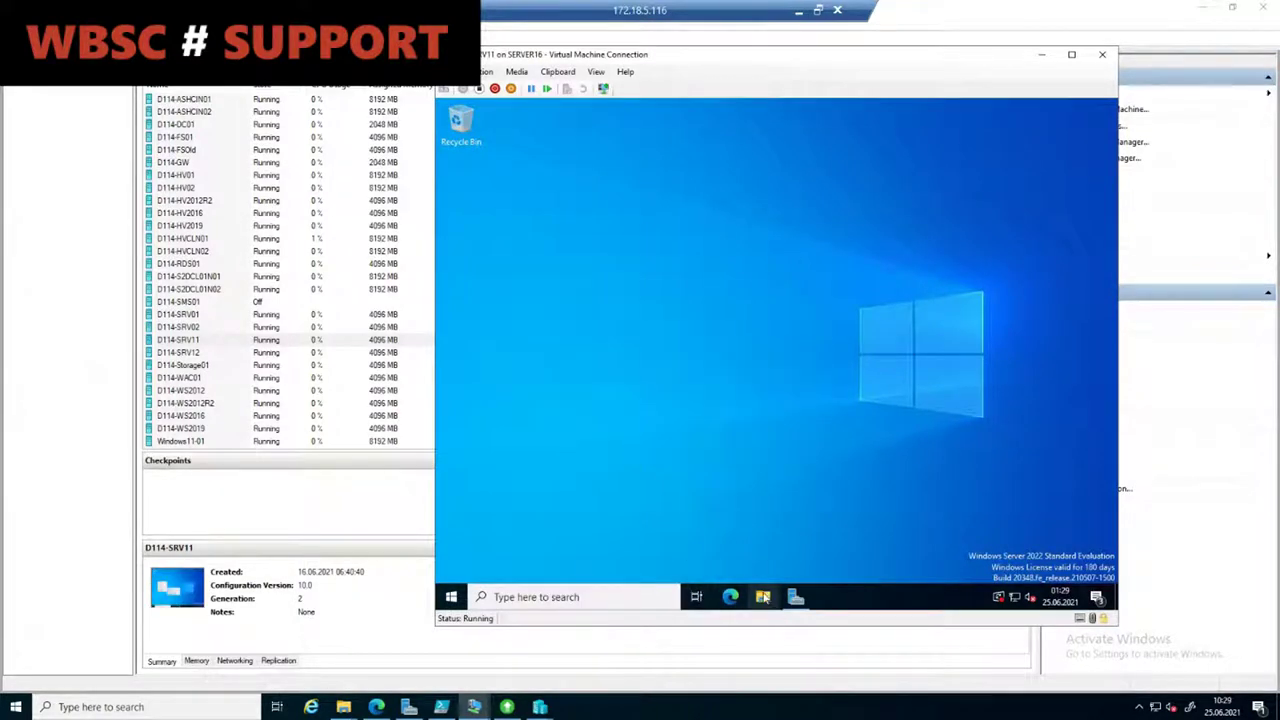
pyautogui.click(763, 597)
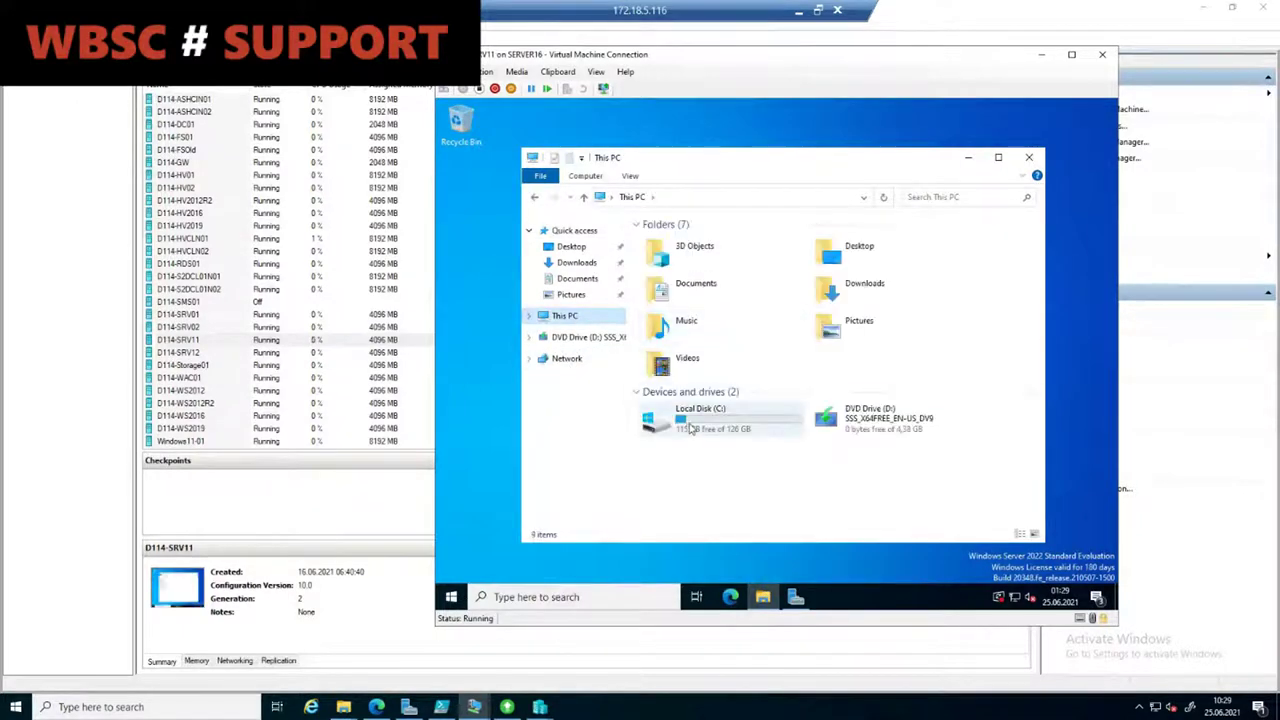
# Step: Create a folder named Demo01 on the guest's C: drive
pyautogui.doubleClick(690, 425)
pyautogui.rightClick(679, 409)
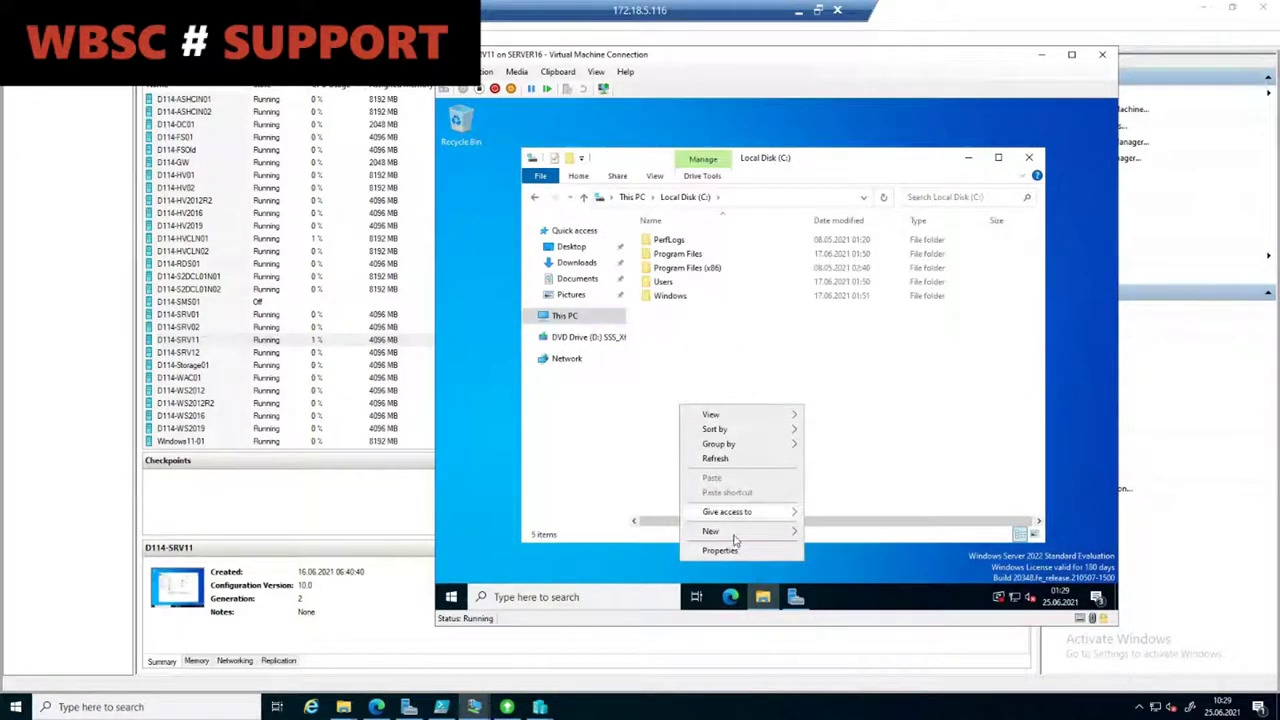
pyautogui.moveTo(743, 531)
pyautogui.click(835, 452)
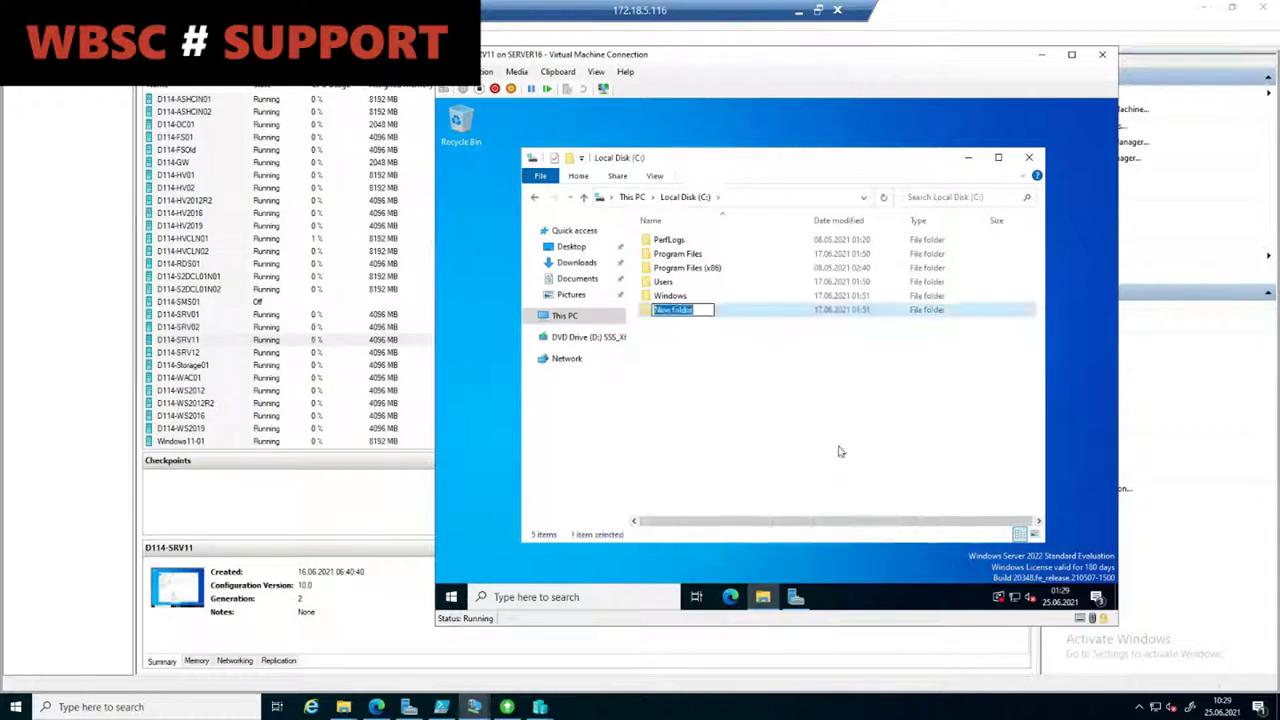
pyautogui.write('Demo01')
pyautogui.press('Return')
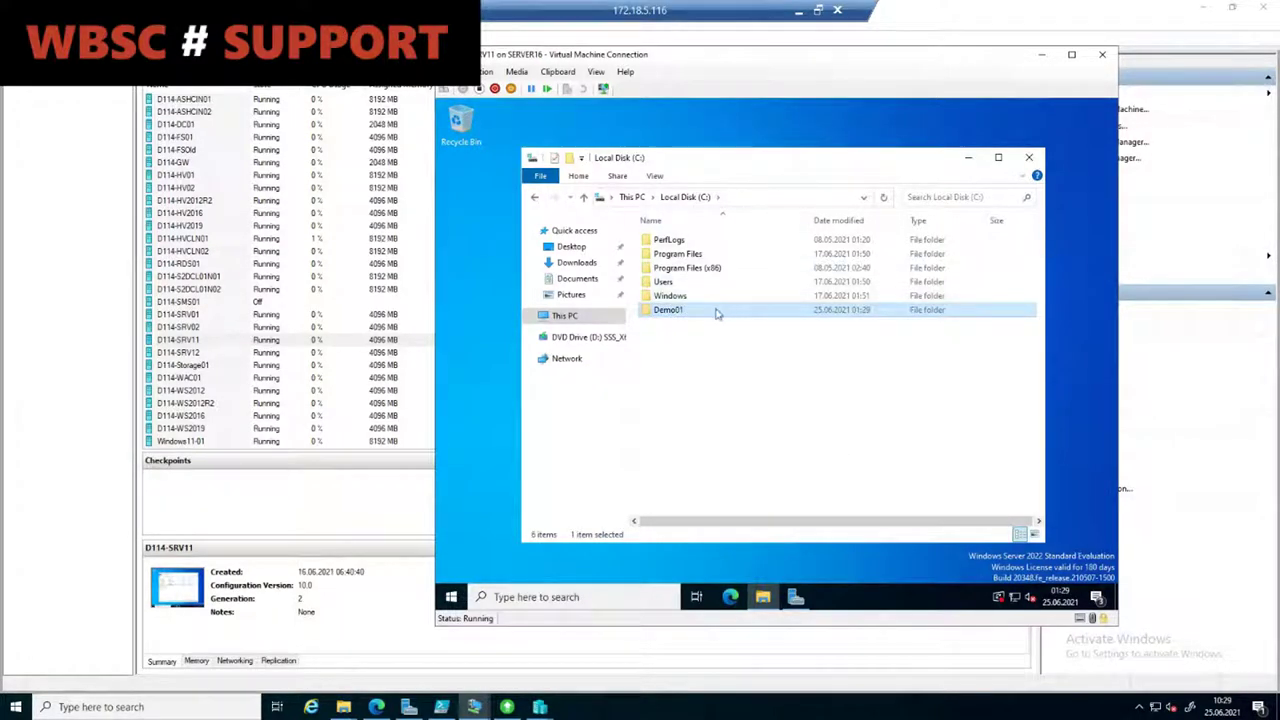
# Step: Create a text document named Demo01 inside C:\Demo01 and open it in Notepad
pyautogui.rightClick(713, 311)
pyautogui.press('Return')
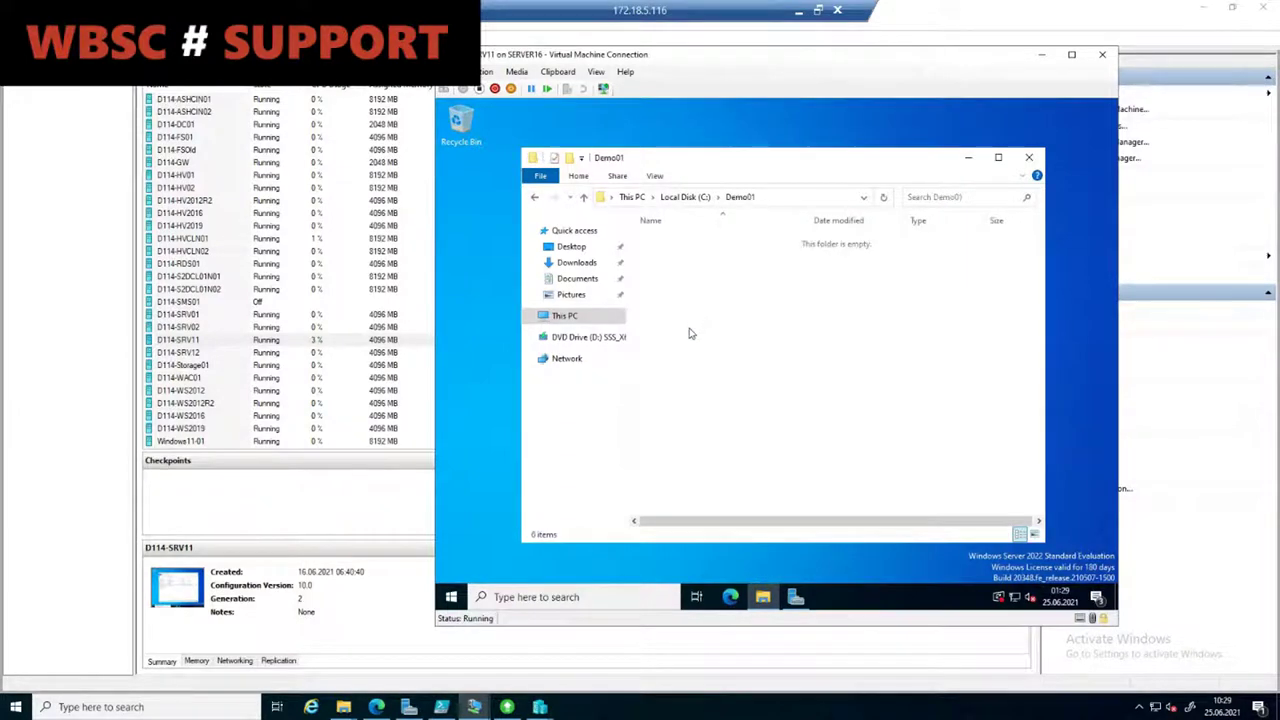
pyautogui.rightClick(689, 328)
pyautogui.moveTo(750, 489)
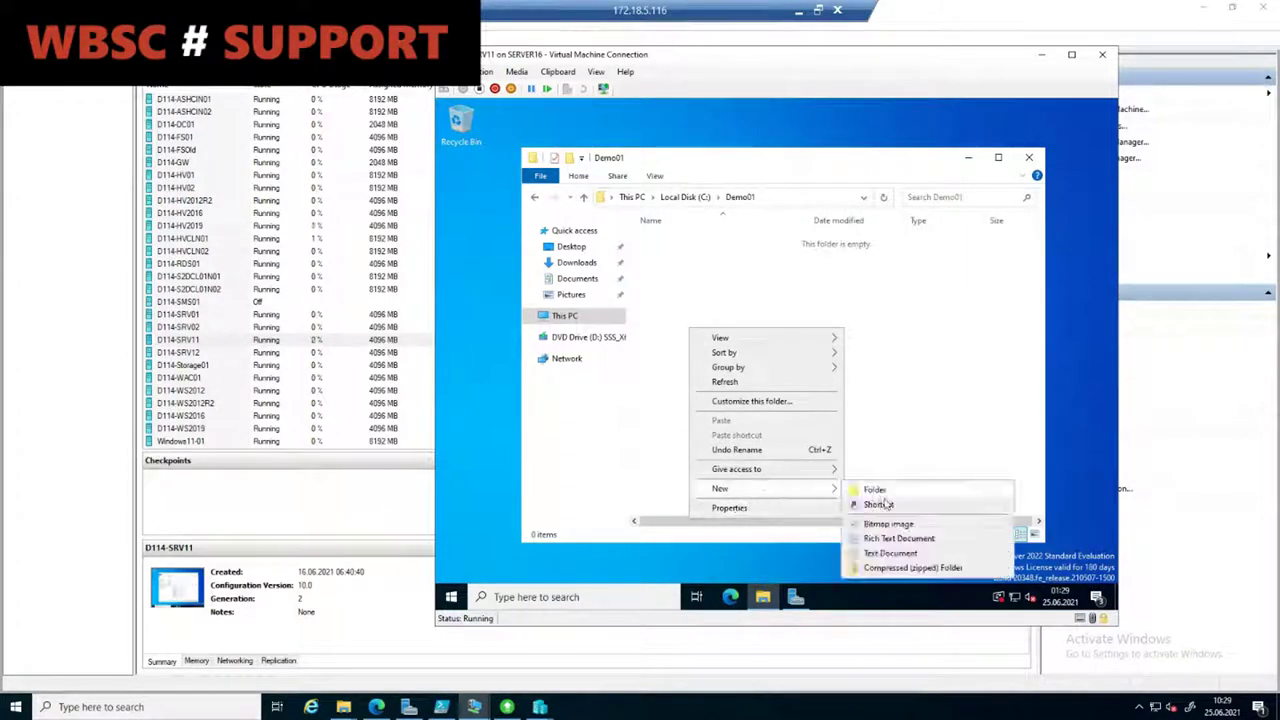
pyautogui.click(898, 557)
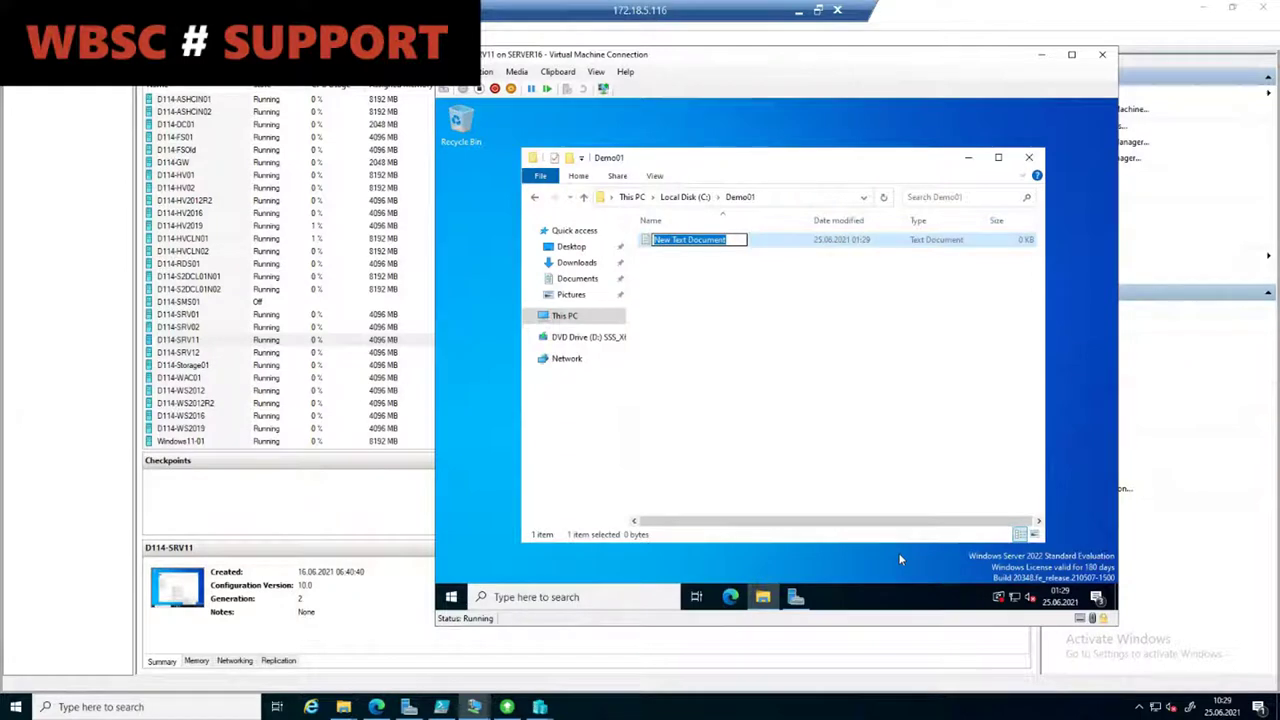
pyautogui.write('Demo01')
pyautogui.press('Return')
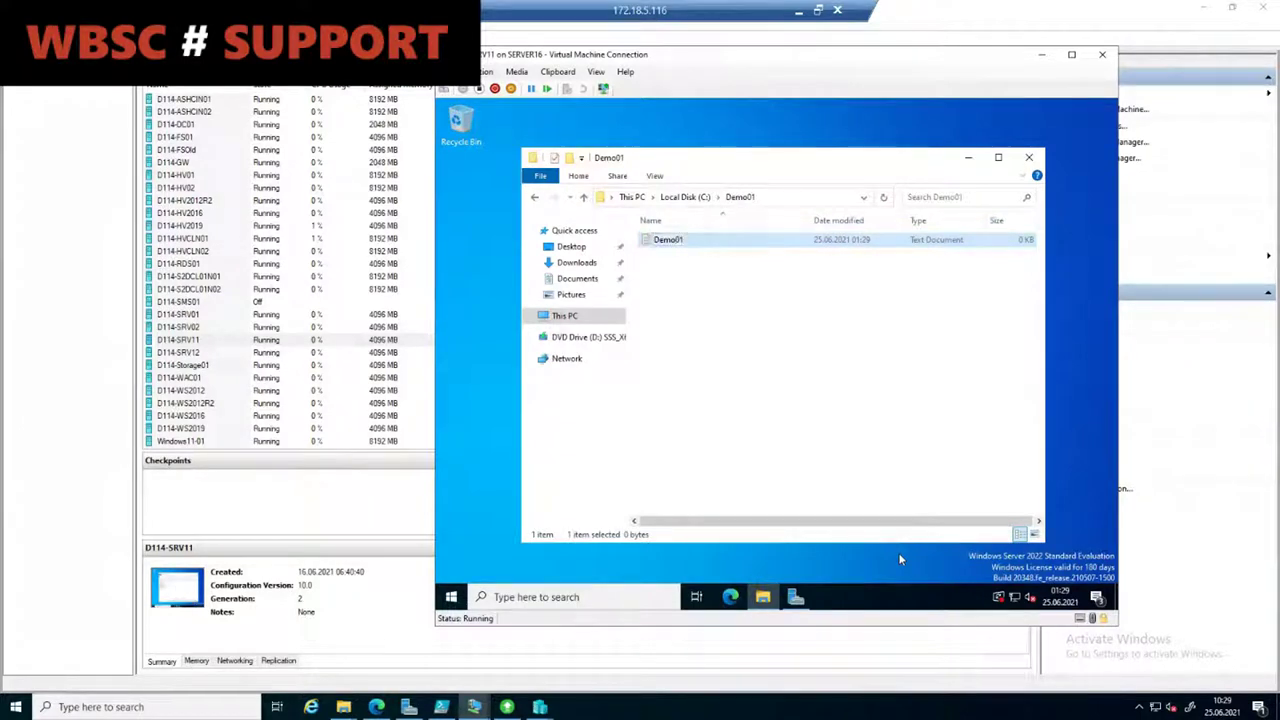
pyautogui.press('Return')
pyautogui.write('Demo01')
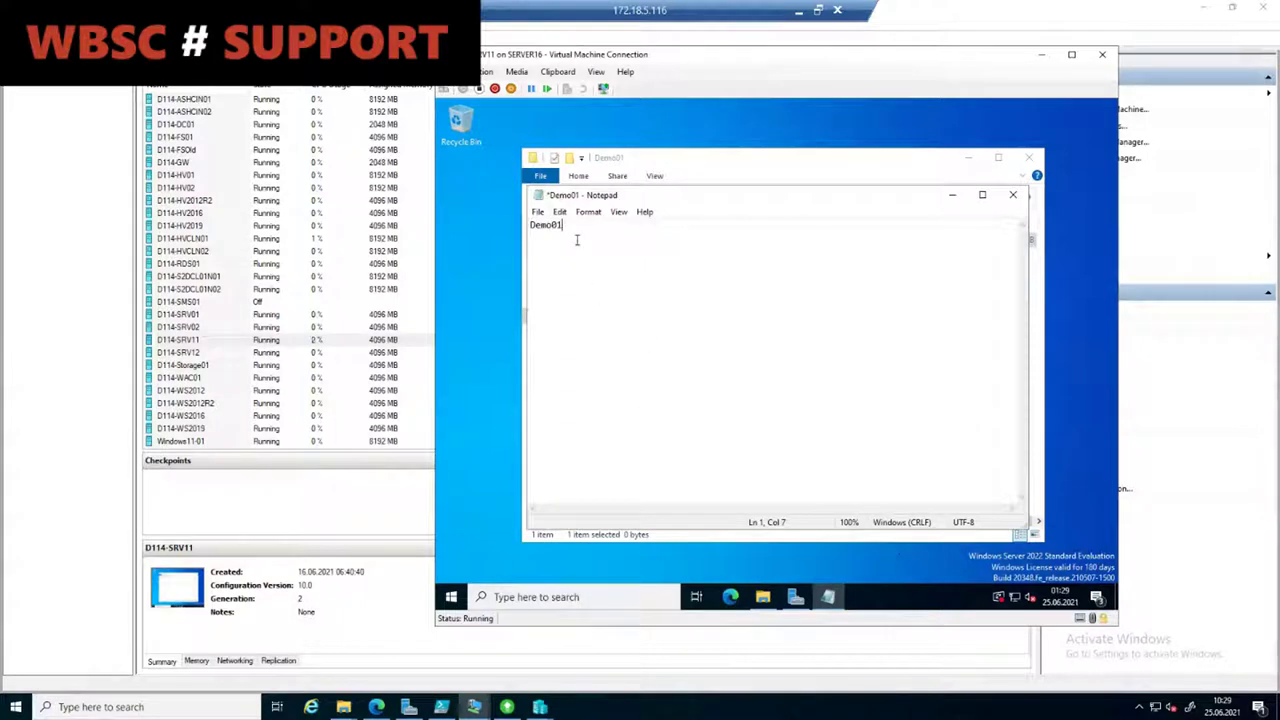
# Step: Save the Demo01 text file, then close Notepad and the folder window
pyautogui.click(537, 211)
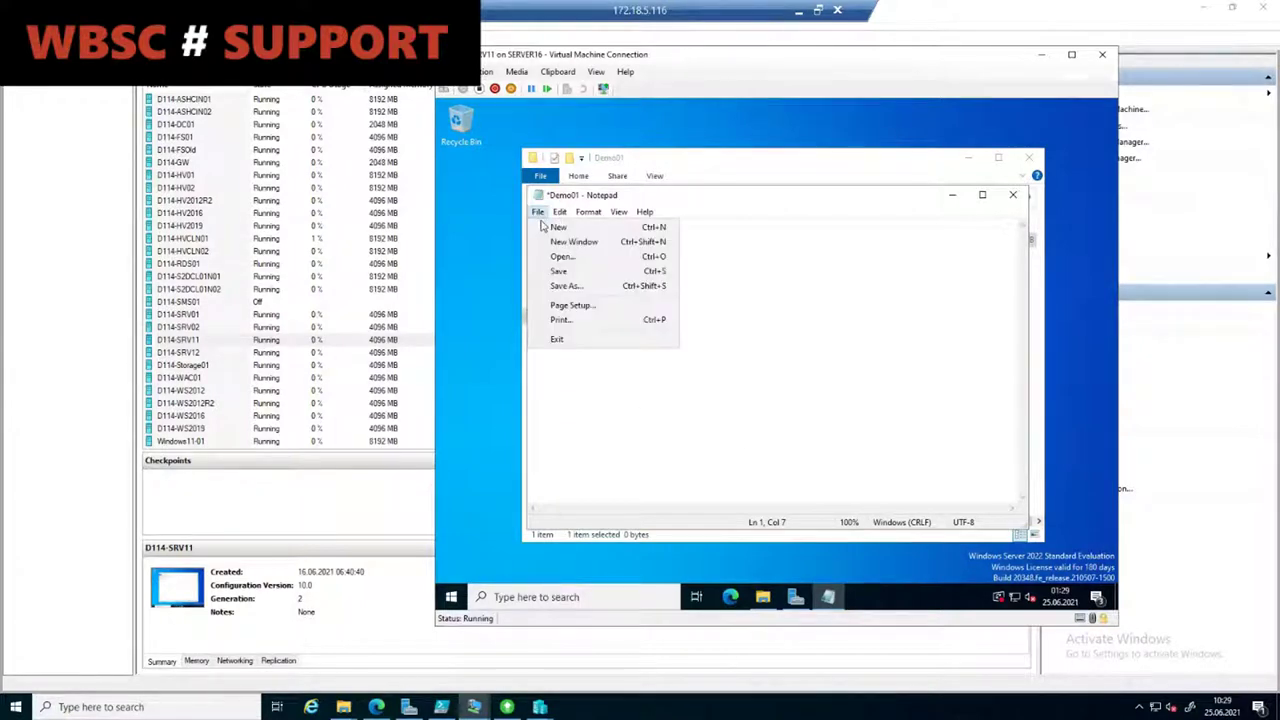
pyautogui.click(583, 272)
pyautogui.click(1012, 194)
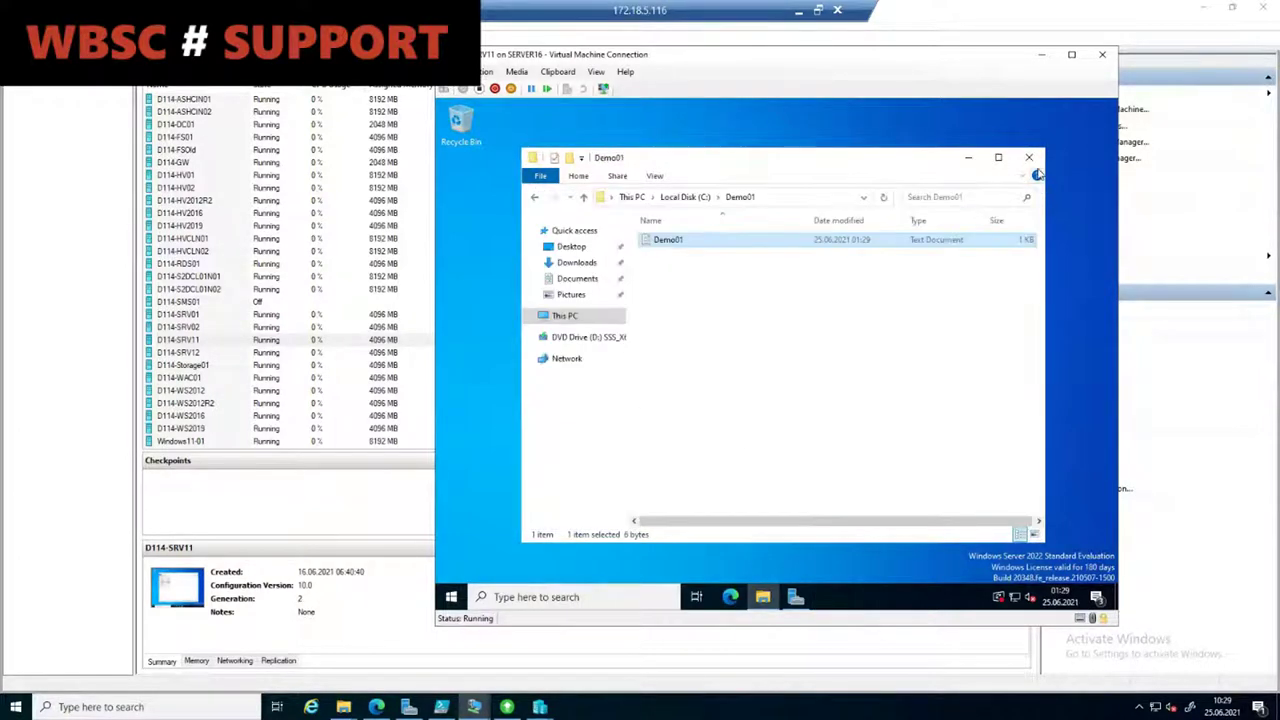
pyautogui.click(1029, 157)
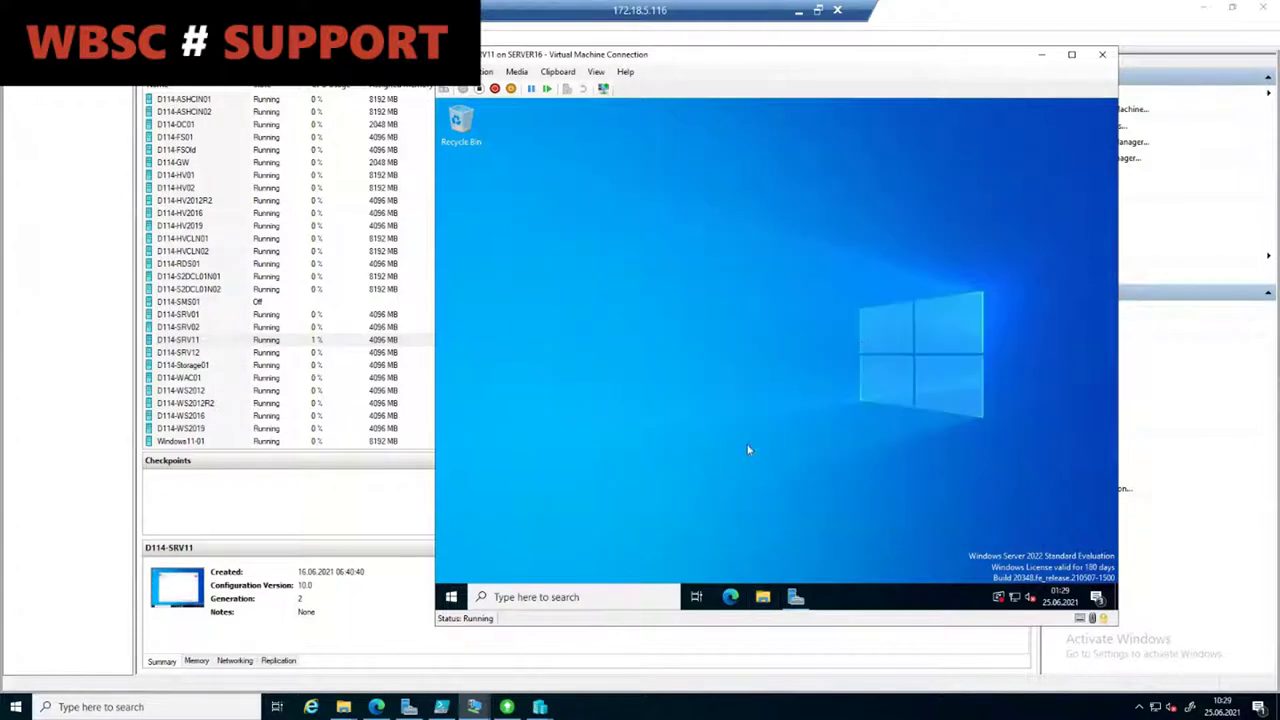
# Step: Shut down D114-SRV11 despite the warning and bring the new-VM wizard back
pyautogui.click(457, 598)
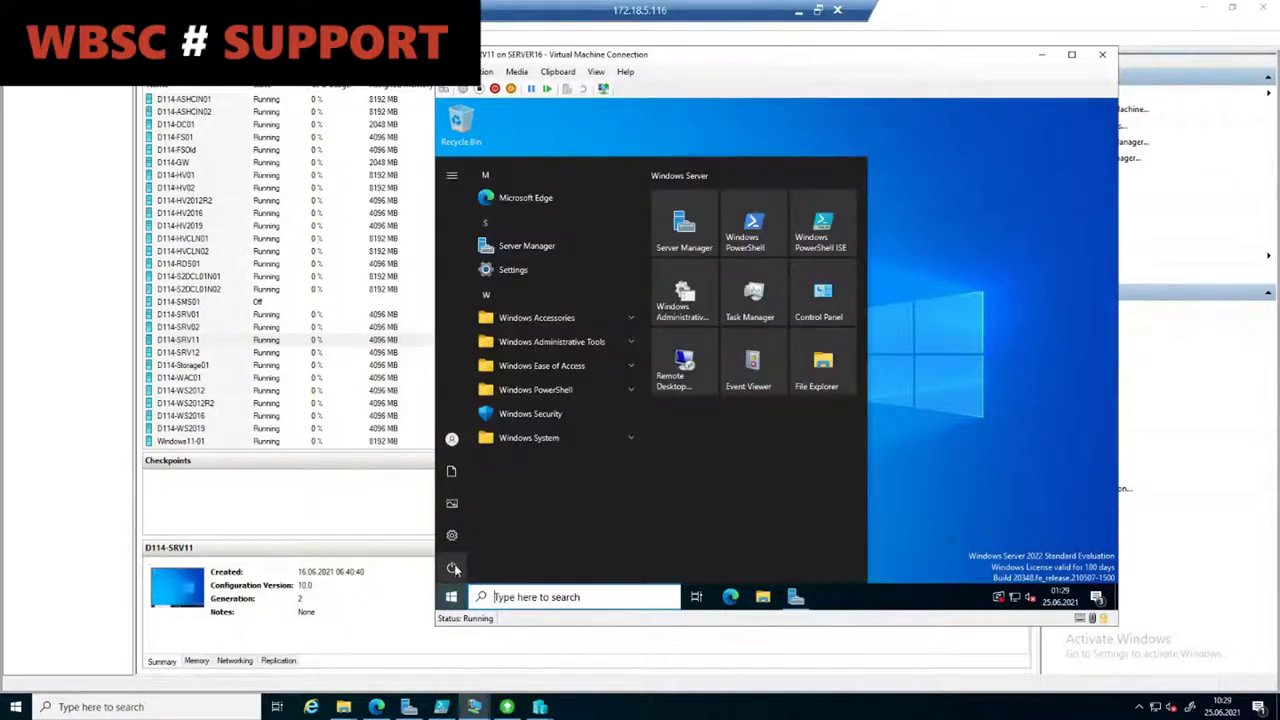
pyautogui.click(455, 568)
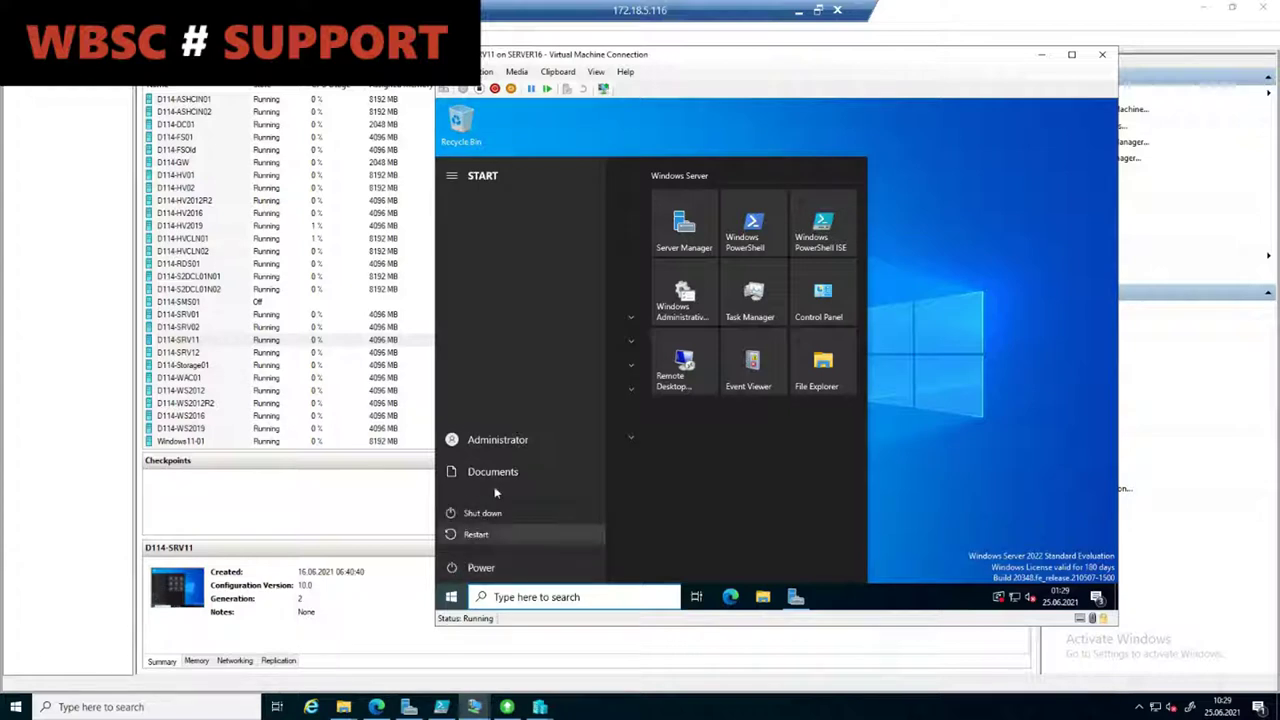
pyautogui.click(520, 513)
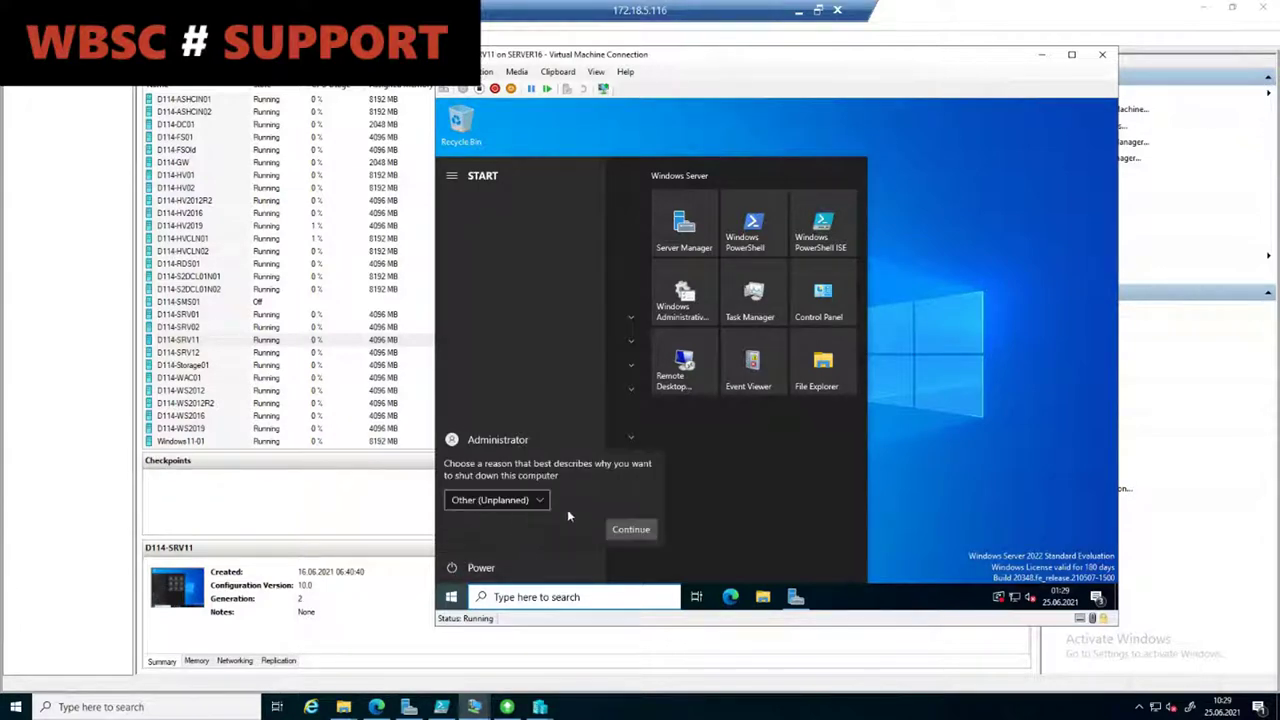
pyautogui.click(630, 529)
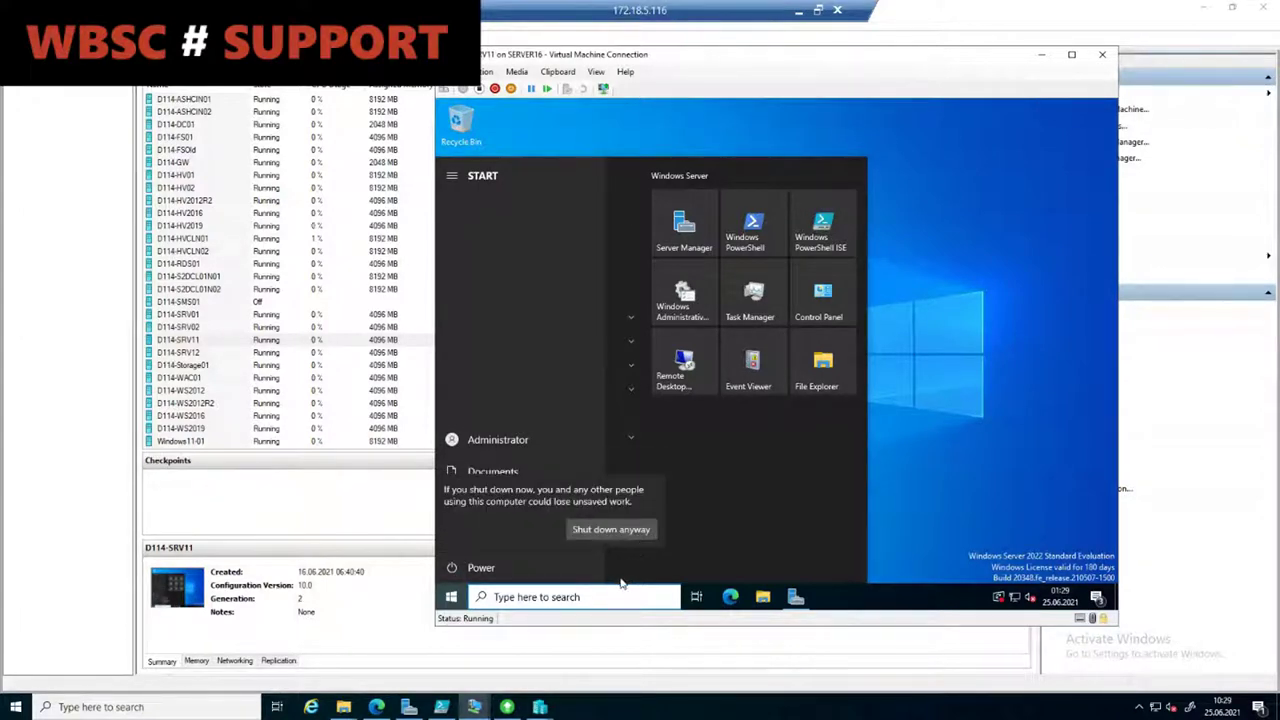
pyautogui.click(610, 530)
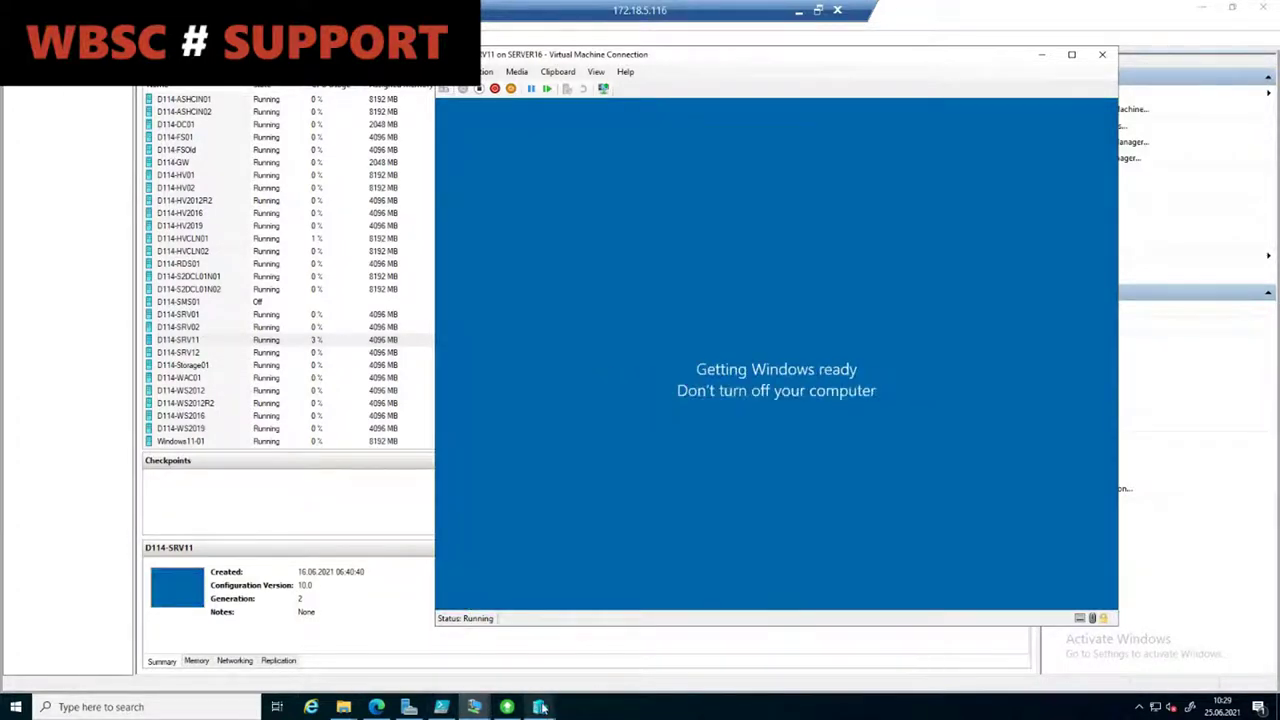
pyautogui.moveTo(540, 707)
pyautogui.click(643, 648)
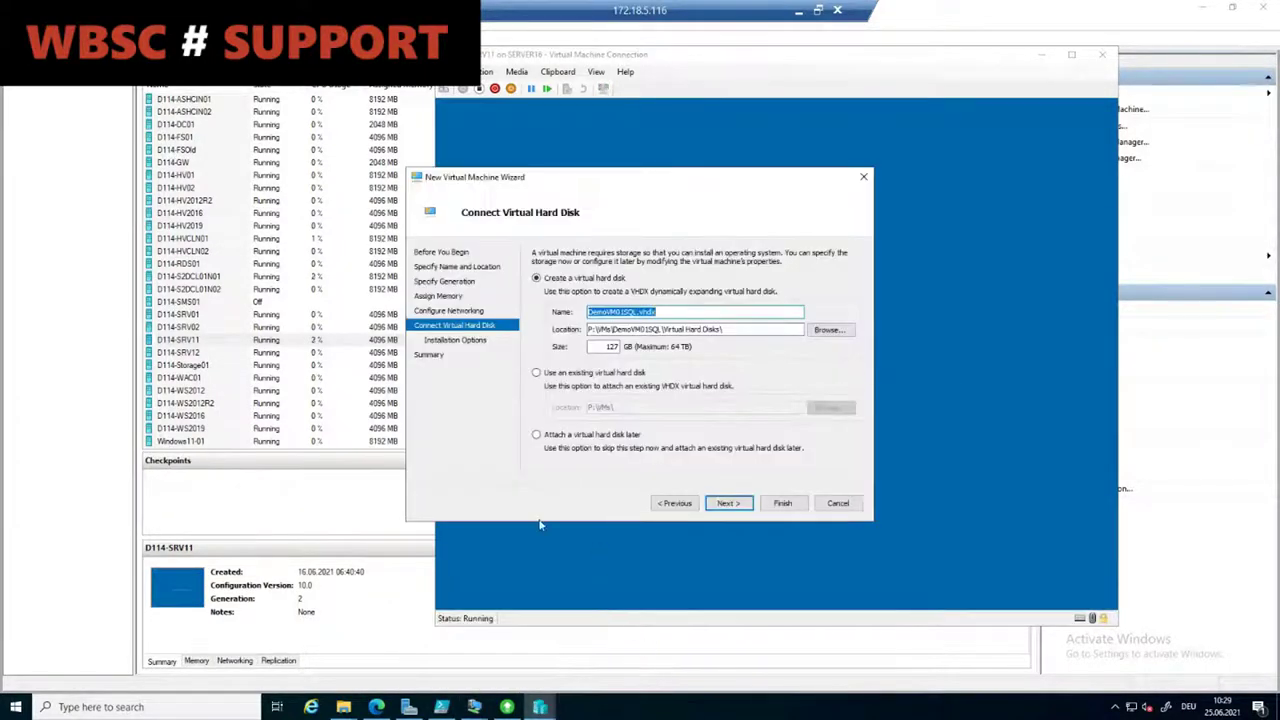
# Step: Finish creating DemoVM01SQL with 'Attach a virtual hard disk later', then select D114-SRV11
pyautogui.click(743, 708)
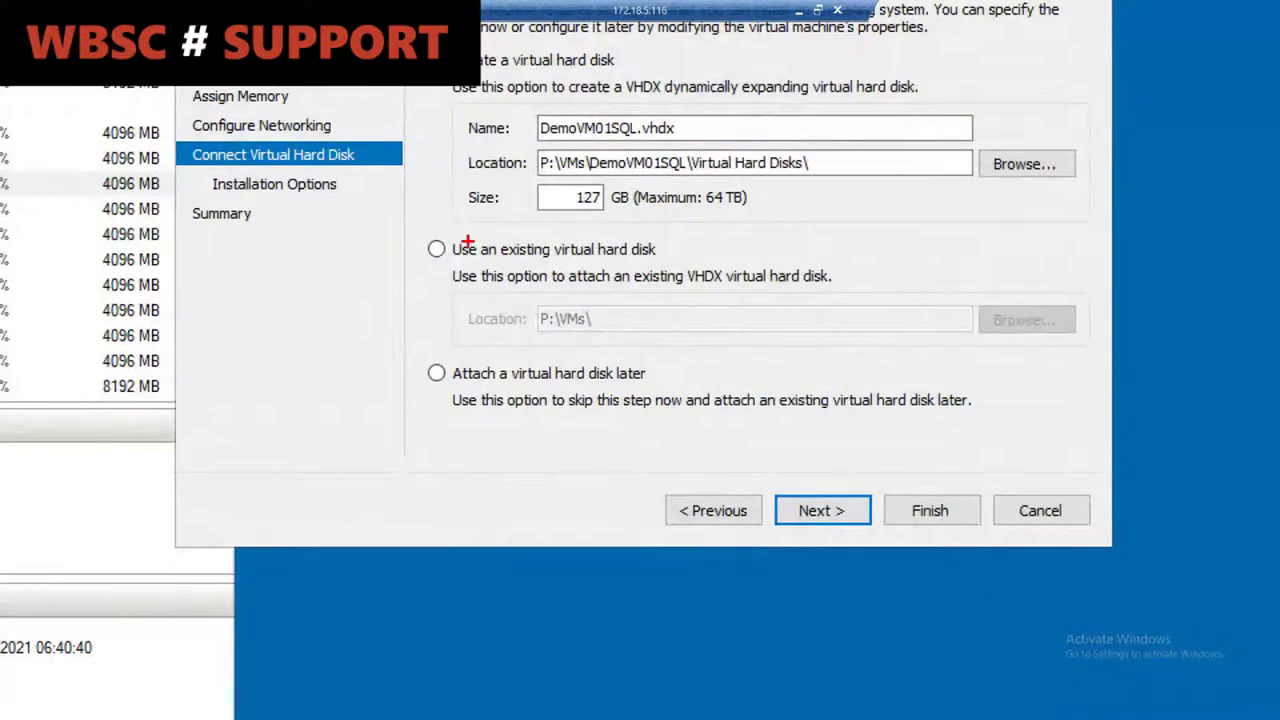
pyautogui.moveTo(416, 228)
pyautogui.mouseDown()
pyautogui.moveTo(449, 252)
pyautogui.moveTo(1087, 366)
pyautogui.mouseUp()
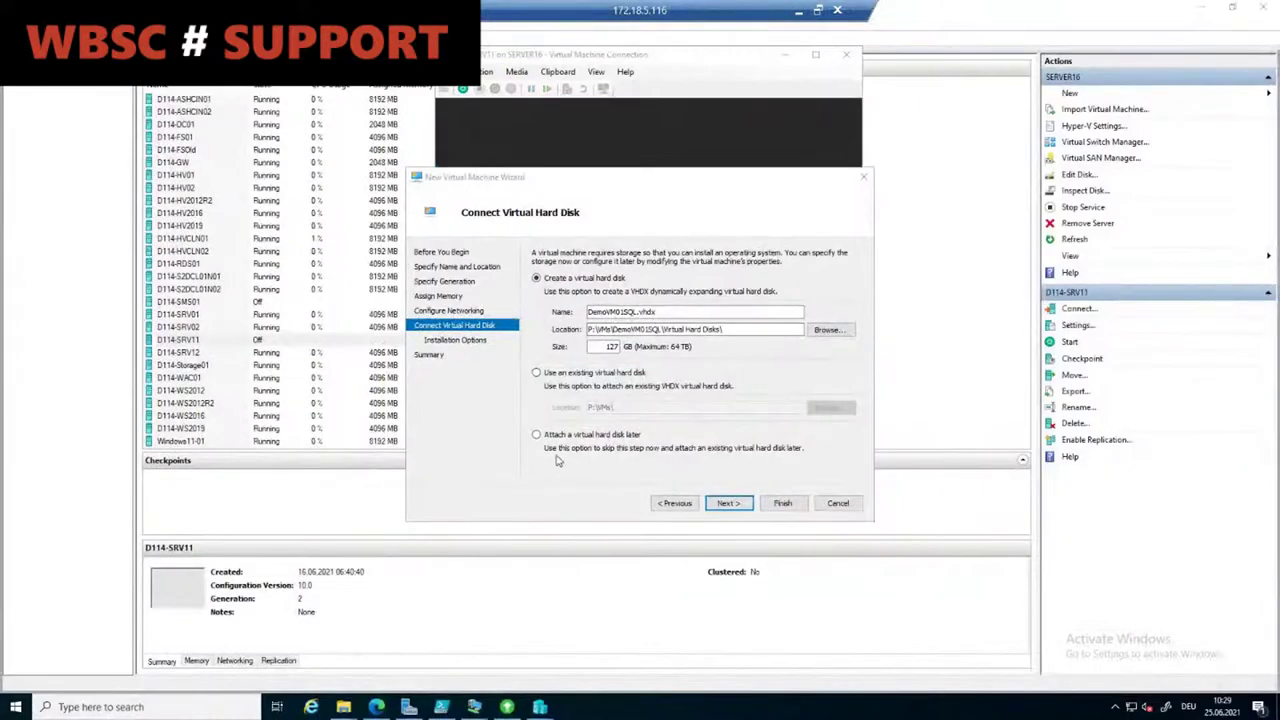
pyautogui.click(568, 435)
pyautogui.click(720, 715)
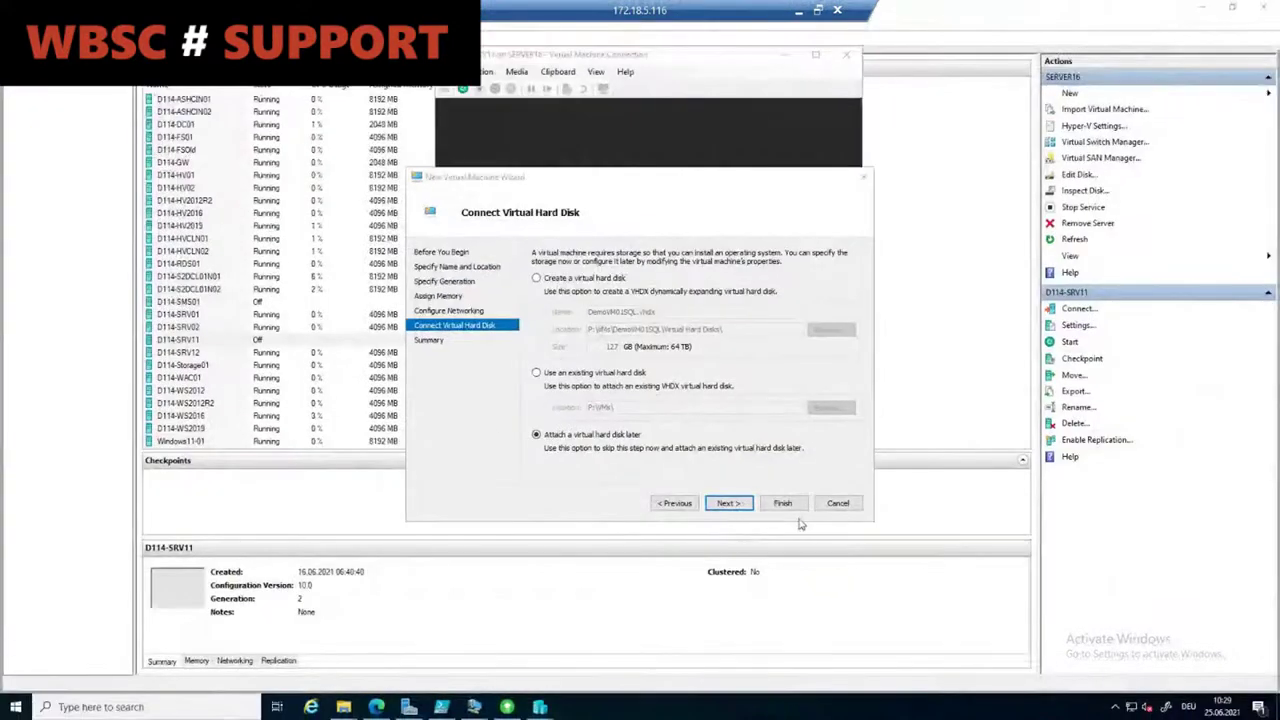
pyautogui.click(728, 503)
pyautogui.click(783, 504)
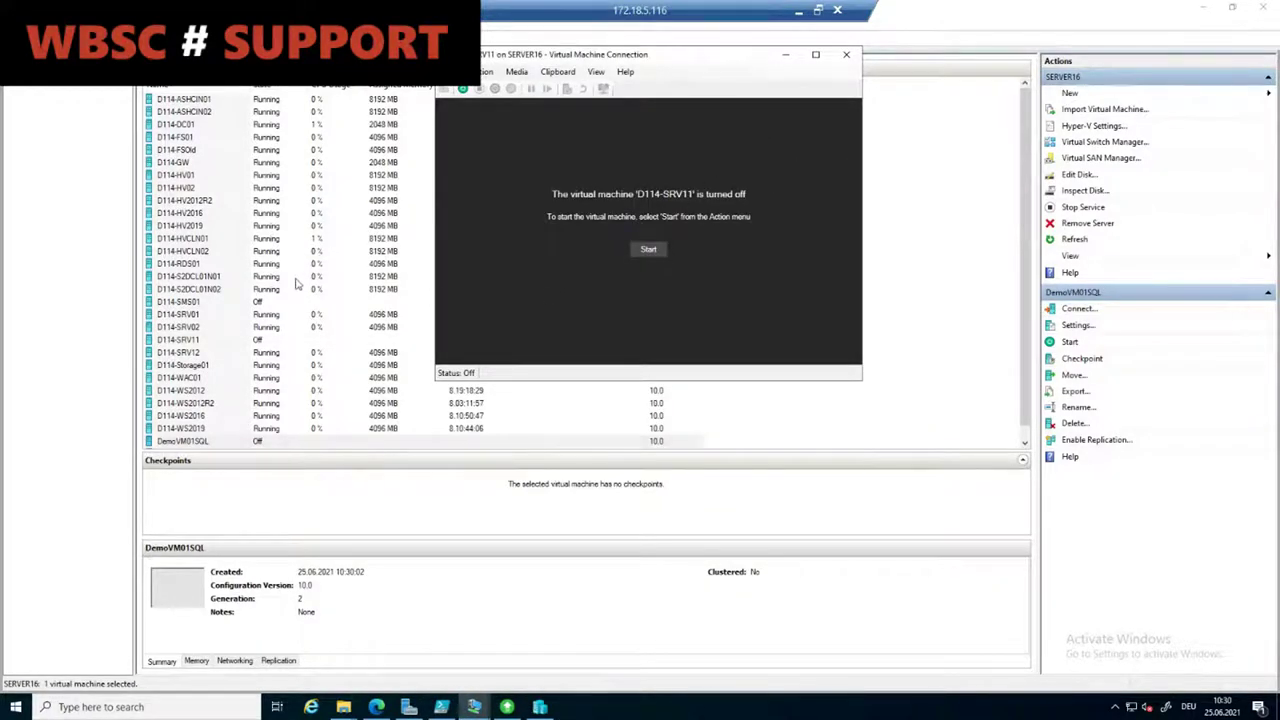
pyautogui.click(226, 342)
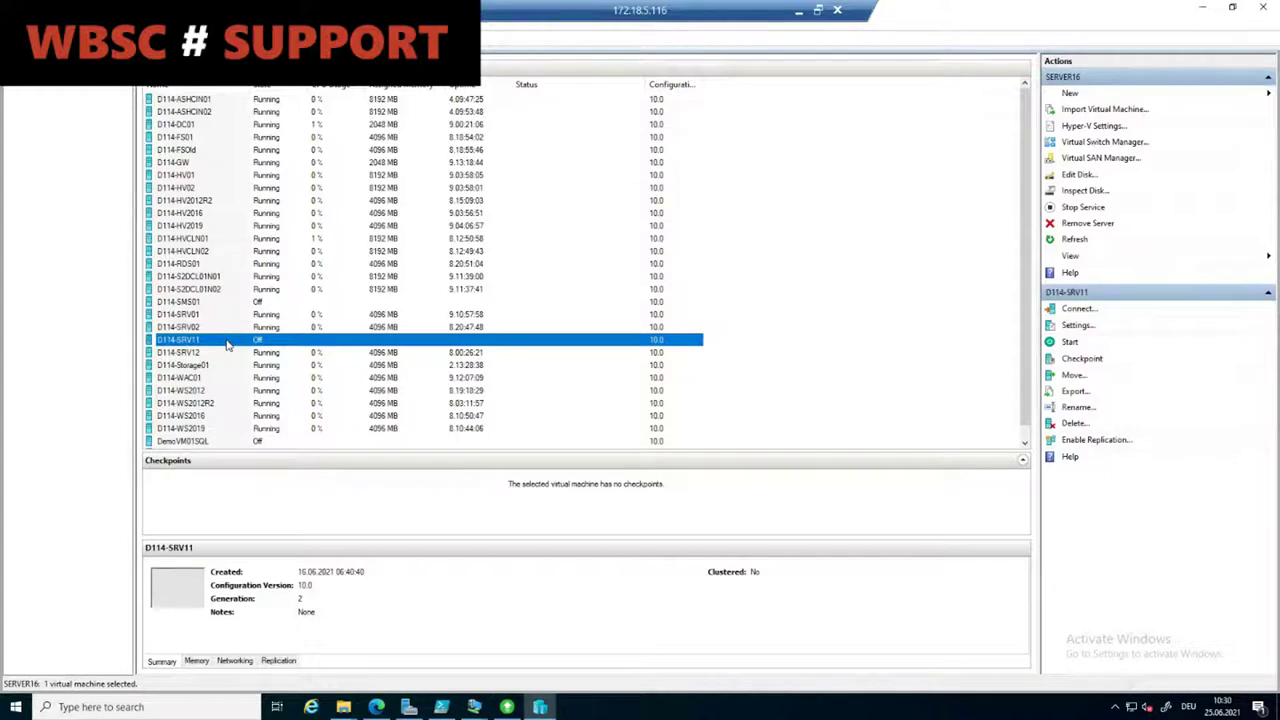
pyautogui.click(343, 706)
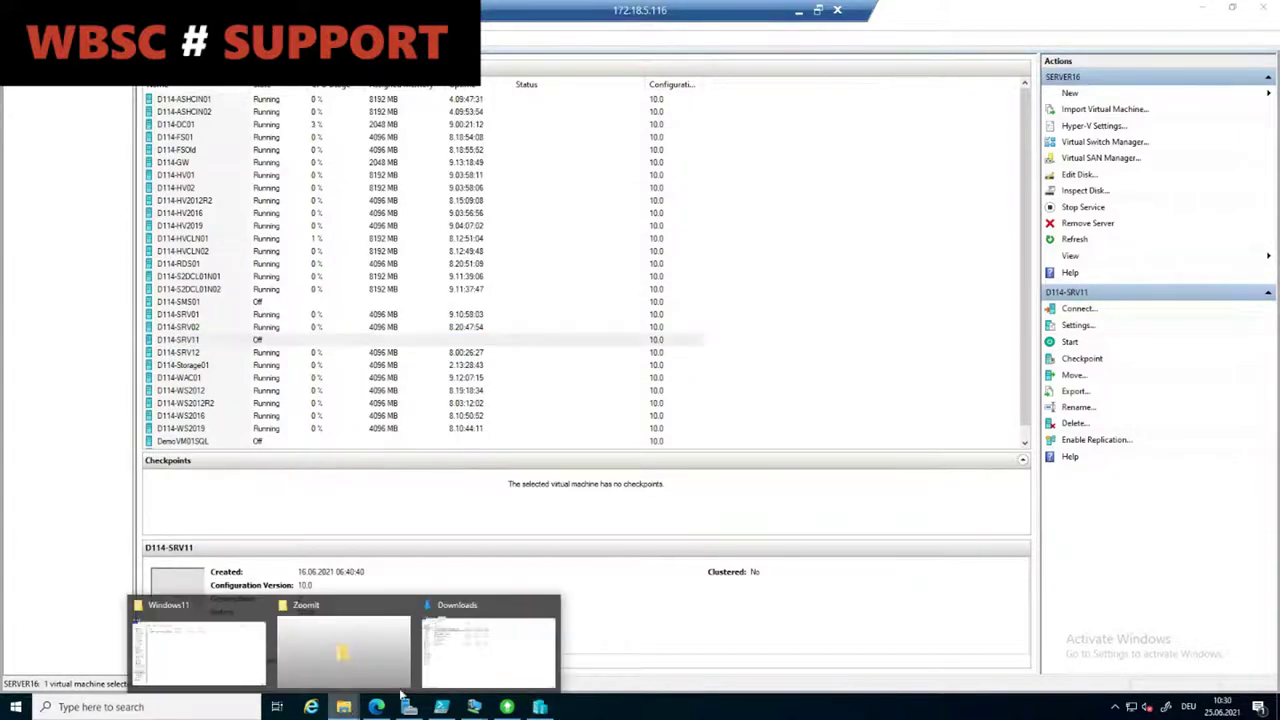
# Step: Copy the Virtual Hard Disks folder from P:\VMs\D114-SRV11
pyautogui.click(456, 660)
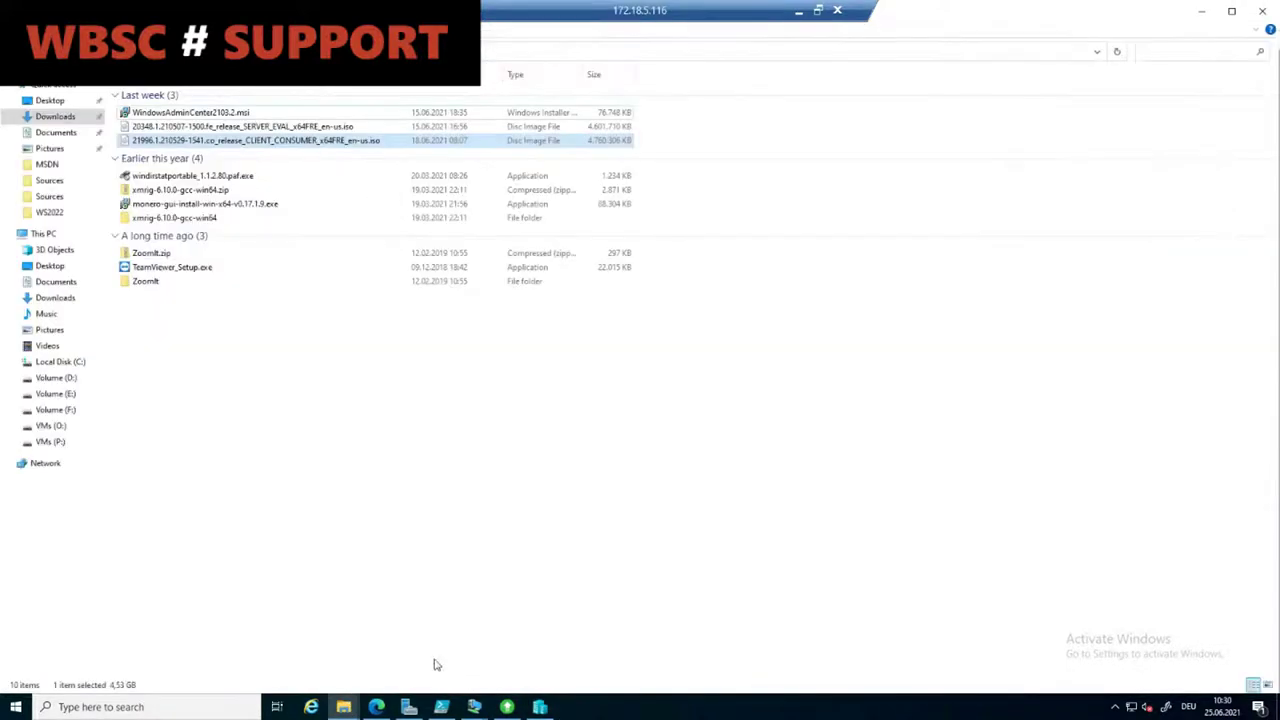
pyautogui.click(50, 409)
pyautogui.click(55, 443)
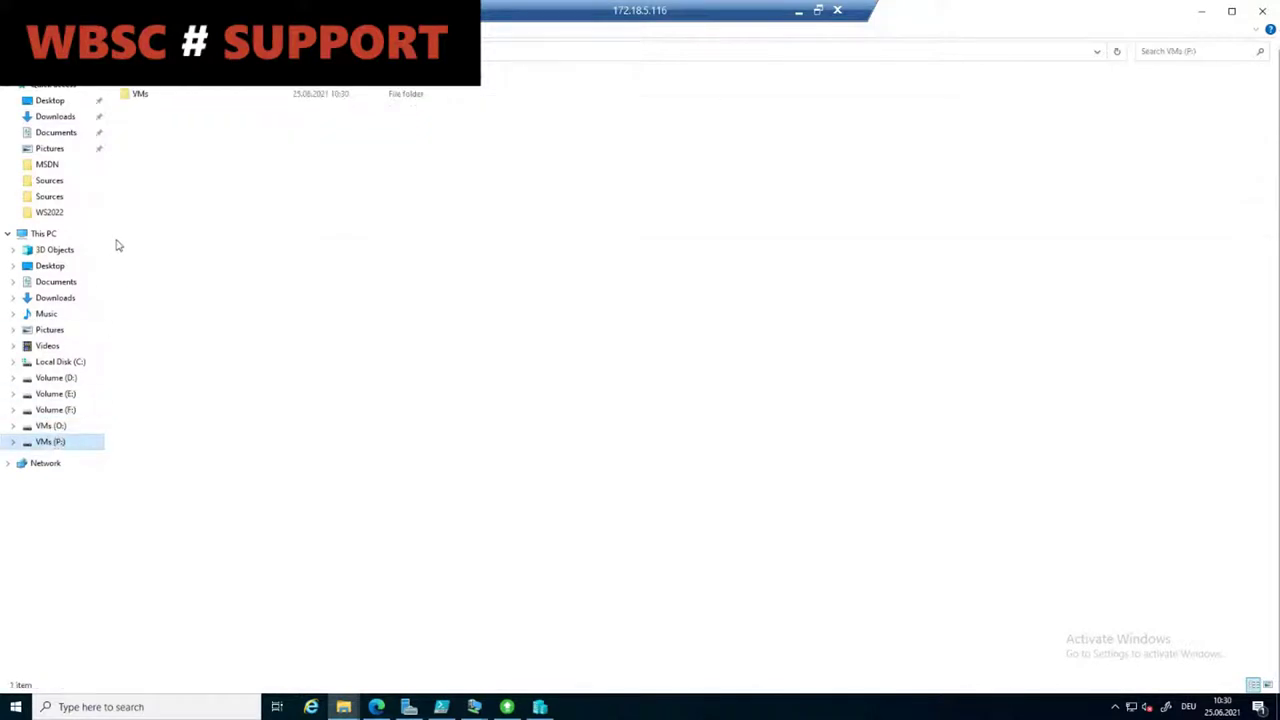
pyautogui.doubleClick(152, 93)
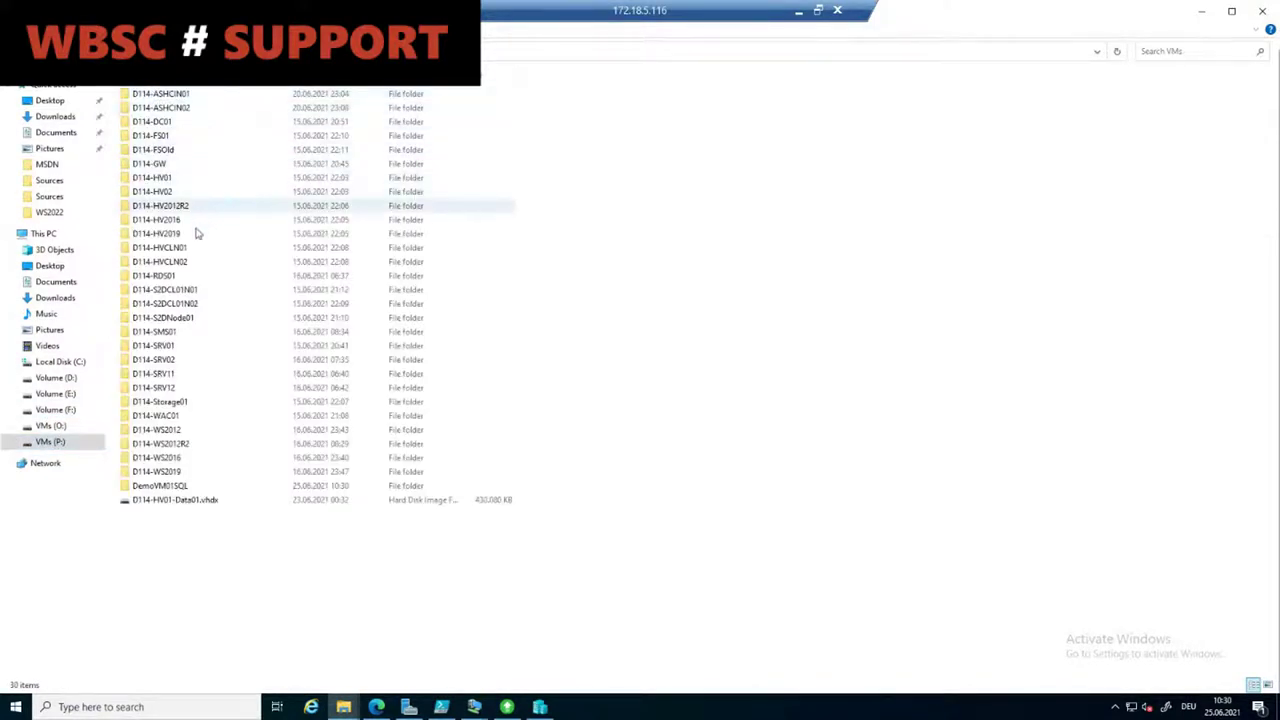
pyautogui.click(185, 375)
pyautogui.doubleClick(185, 375)
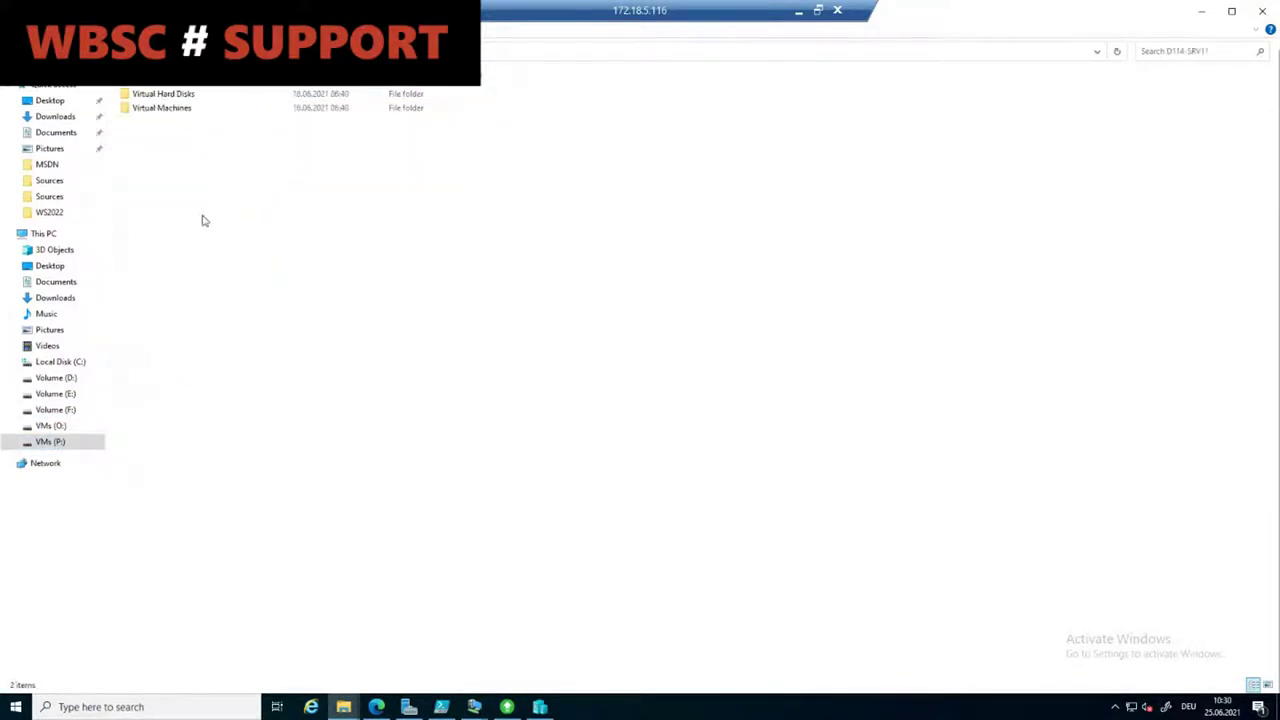
pyautogui.doubleClick(170, 94)
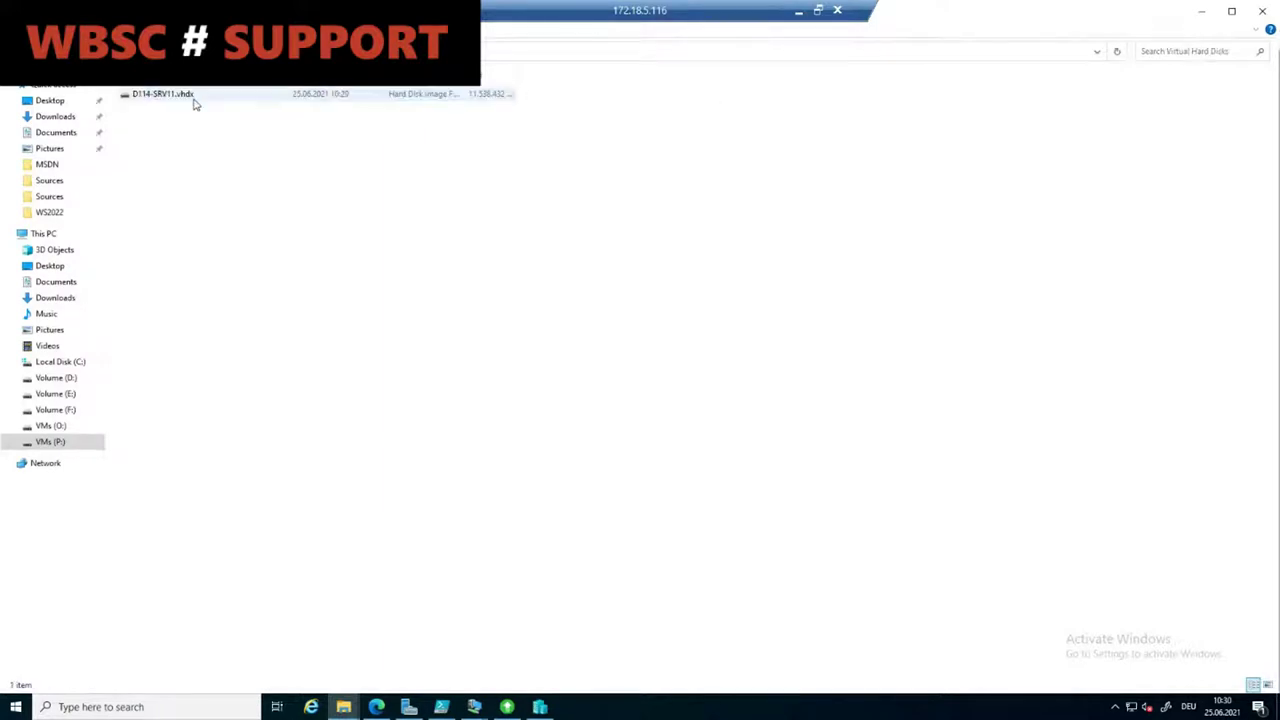
pyautogui.hotkey('alt', 'Left')
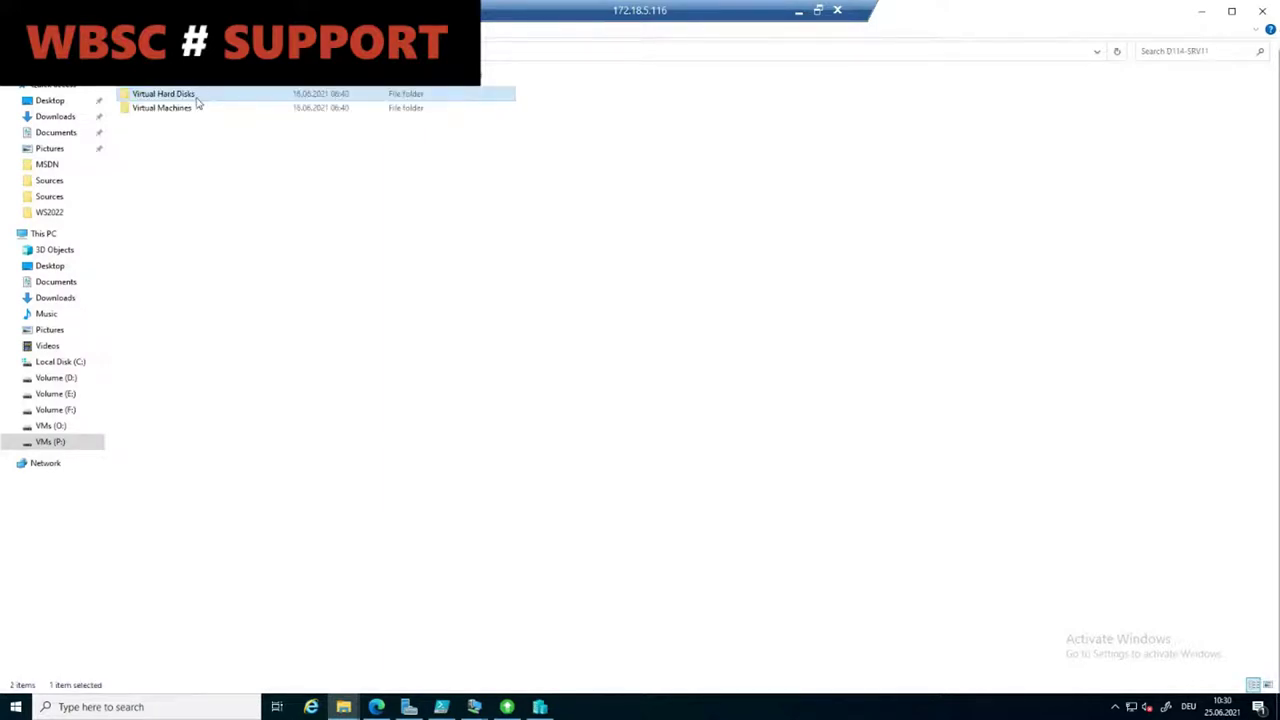
pyautogui.rightClick(197, 100)
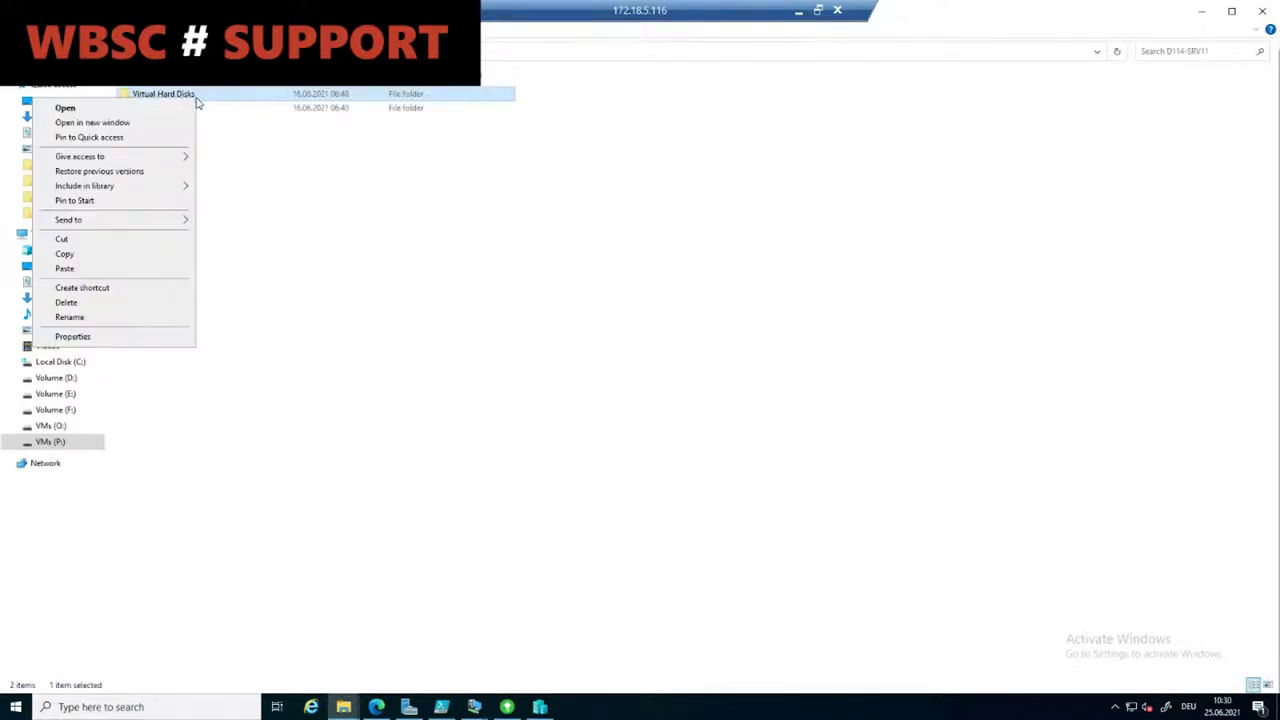
pyautogui.click(145, 258)
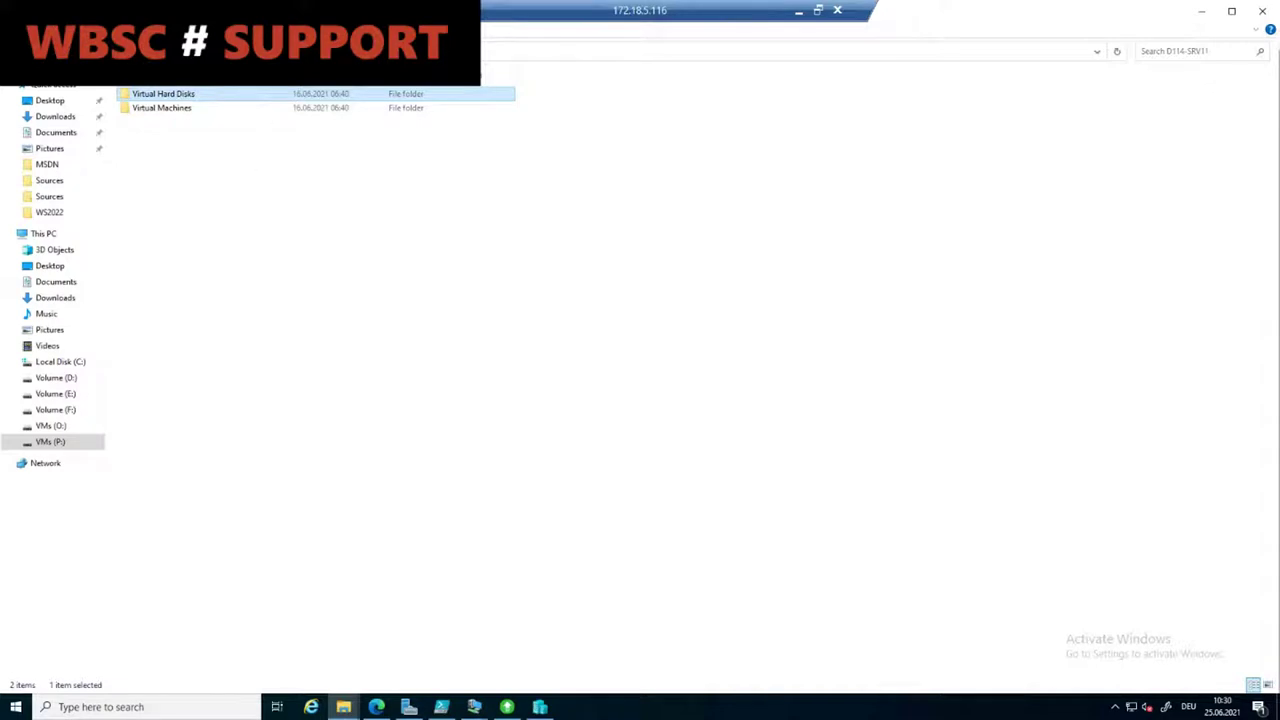
# Step: Paste it into the P:\VMs\DemoVM01SQL folder and return to Hyper-V Manager
pyautogui.hotkey('alt', 'Up')
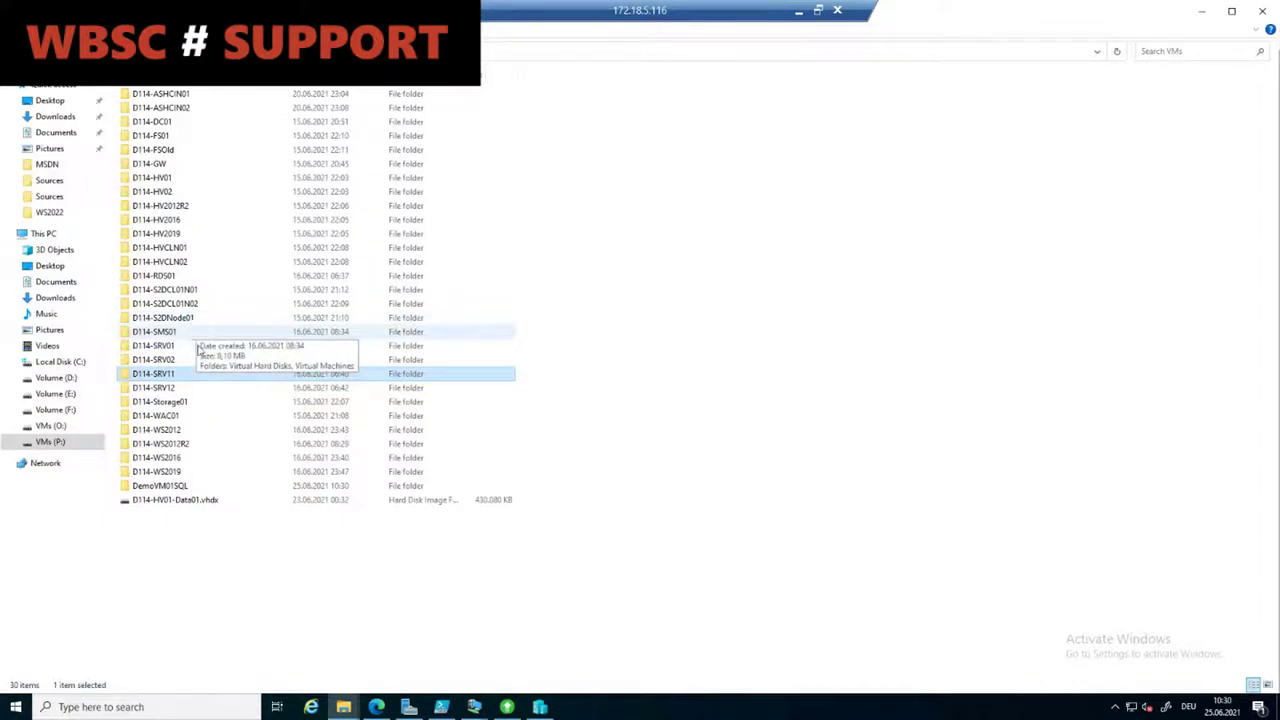
pyautogui.doubleClick(160, 486)
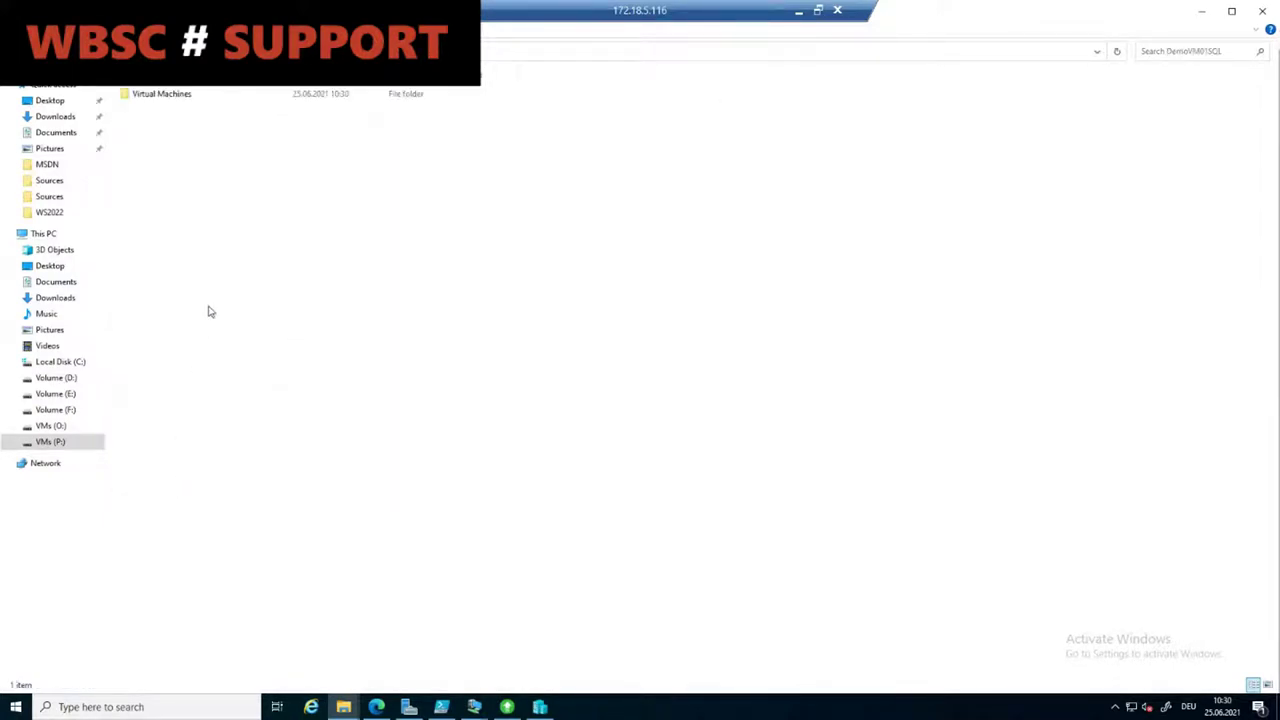
pyautogui.rightClick(218, 275)
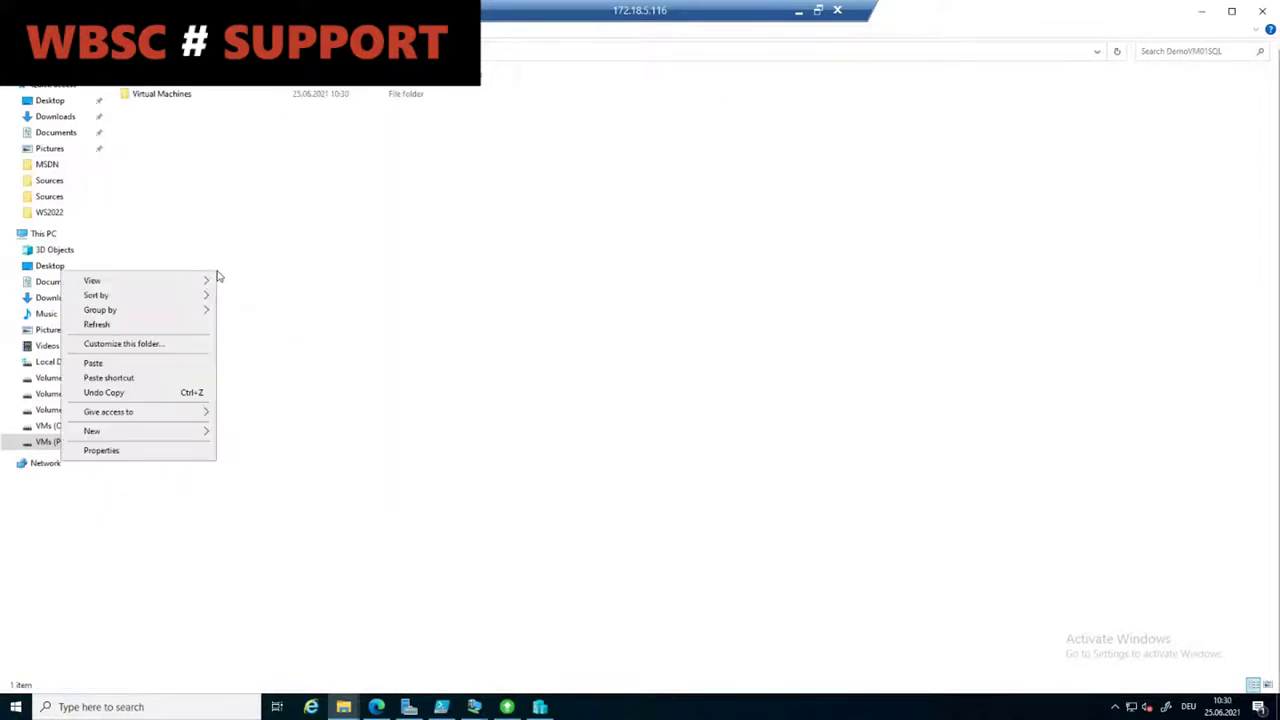
pyautogui.click(160, 364)
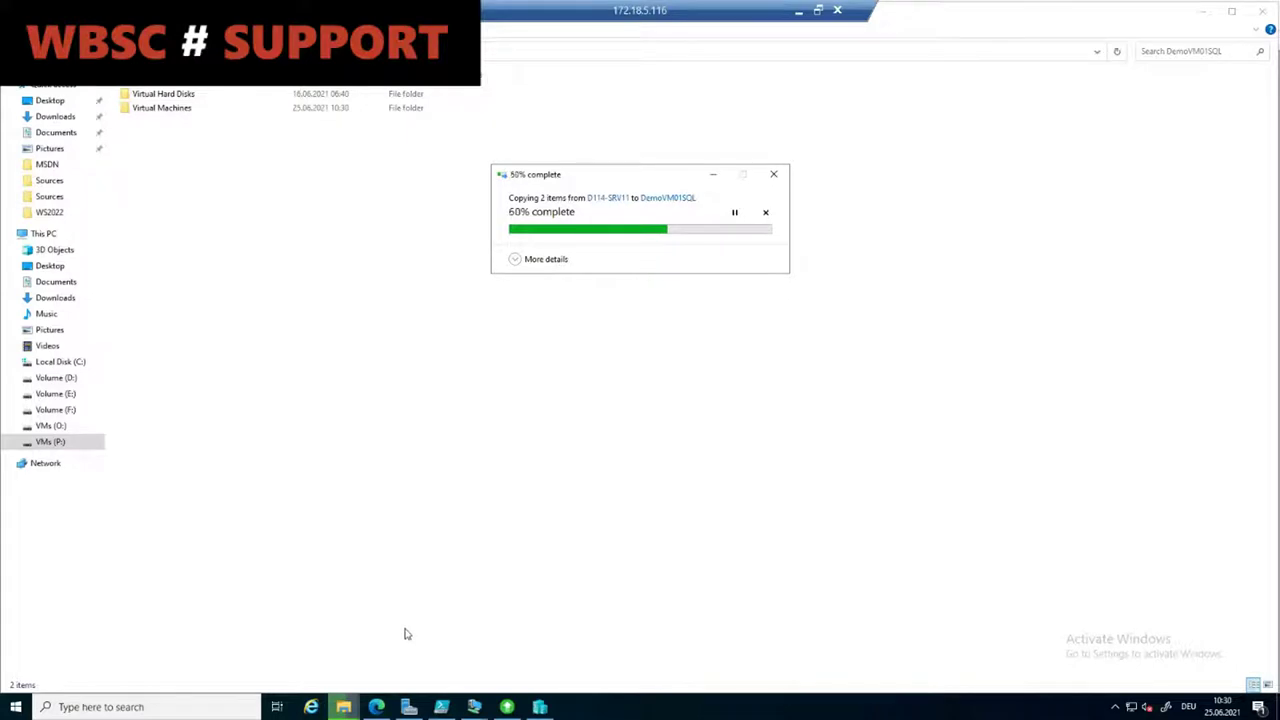
pyautogui.click(539, 707)
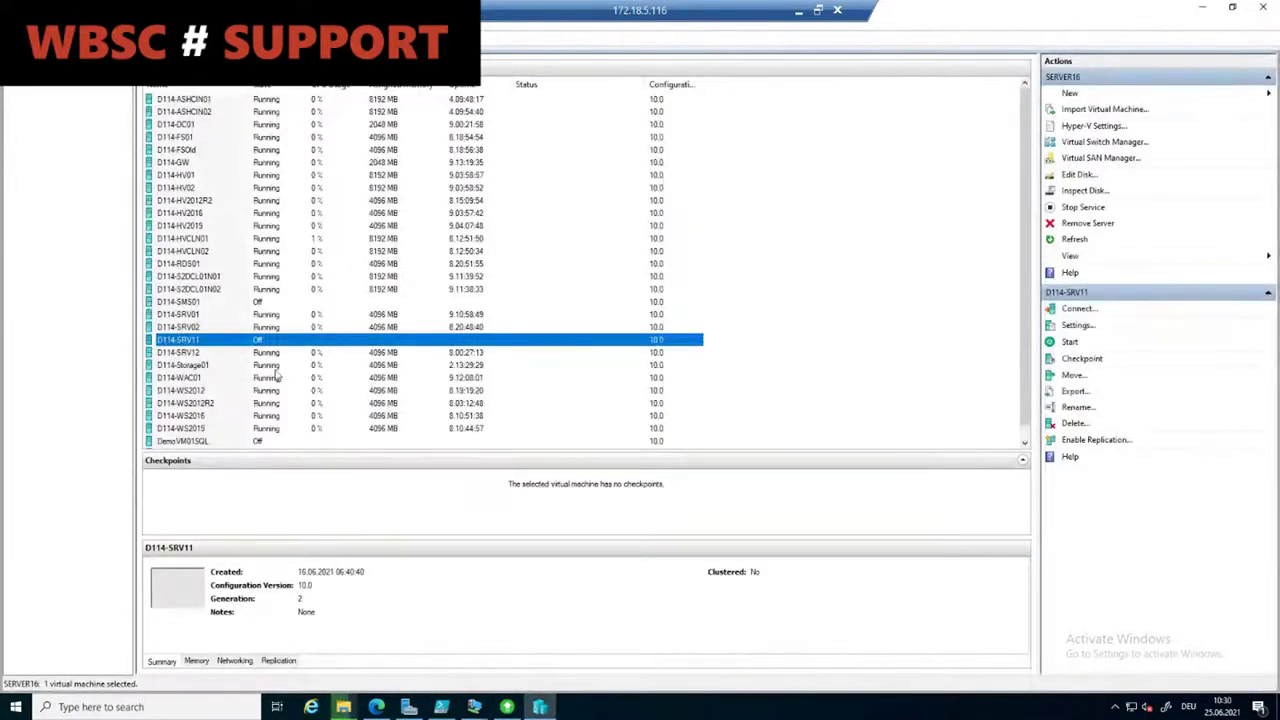
# Step: Open DemoVM01SQL's settings, after briefly opening D114-SRV11's by mistake
pyautogui.rightClick(260, 343)
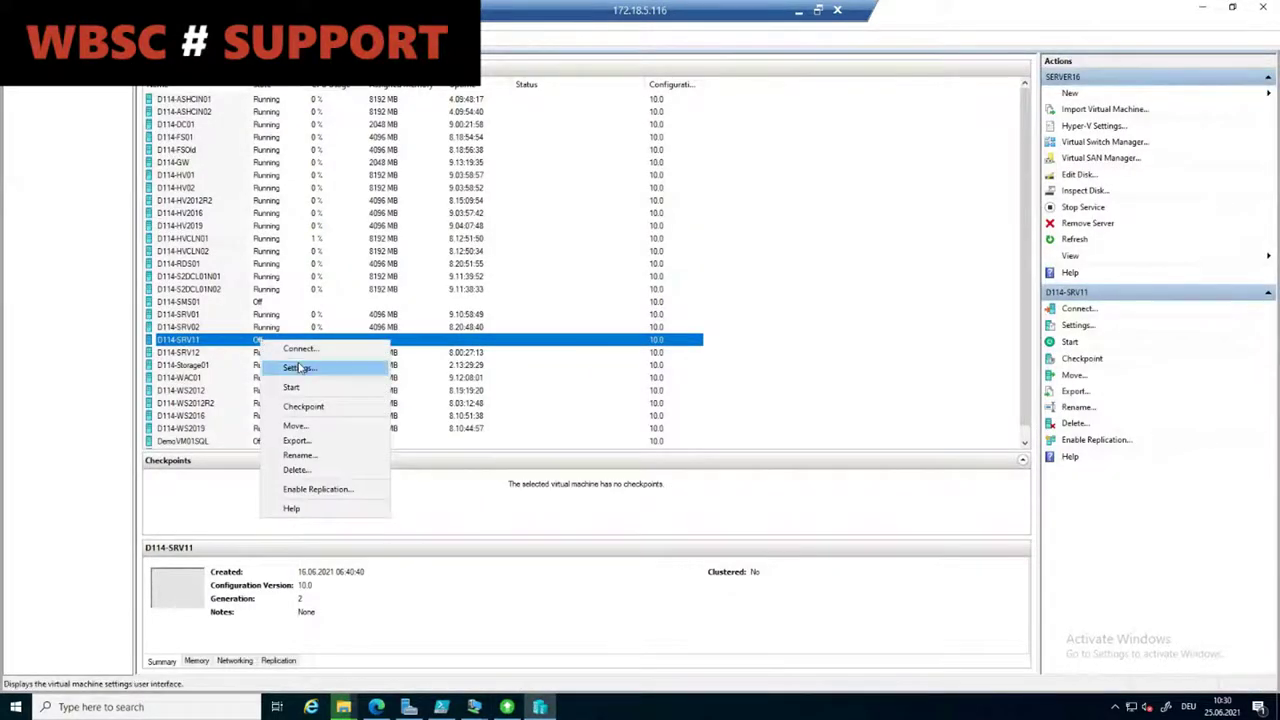
pyautogui.click(300, 367)
pyautogui.press('Escape')
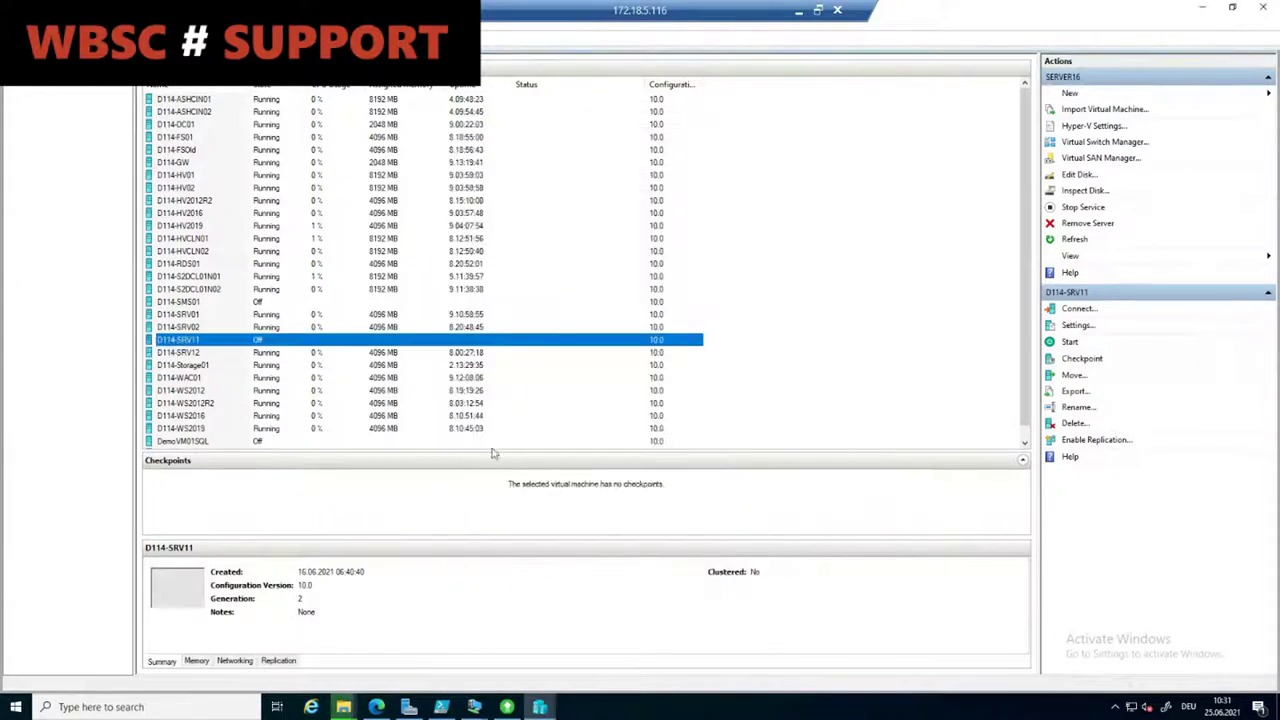
pyautogui.click(222, 430)
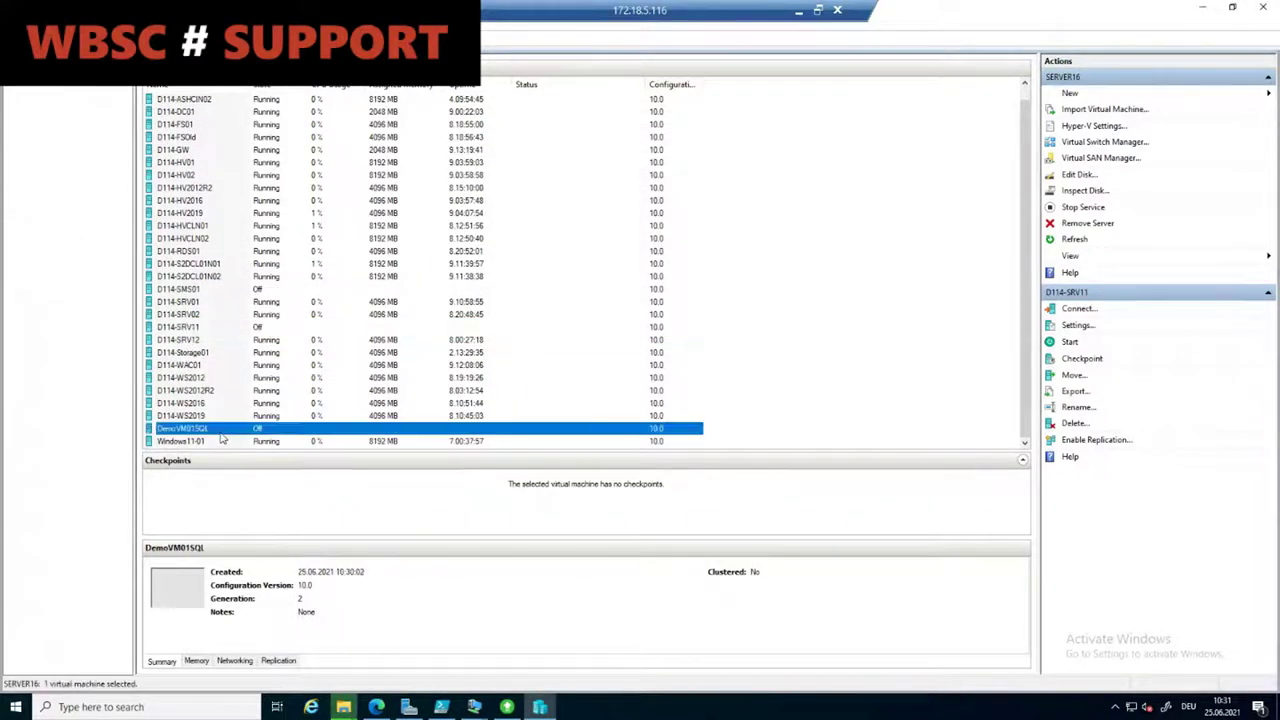
pyautogui.rightClick(222, 430)
pyautogui.click(268, 464)
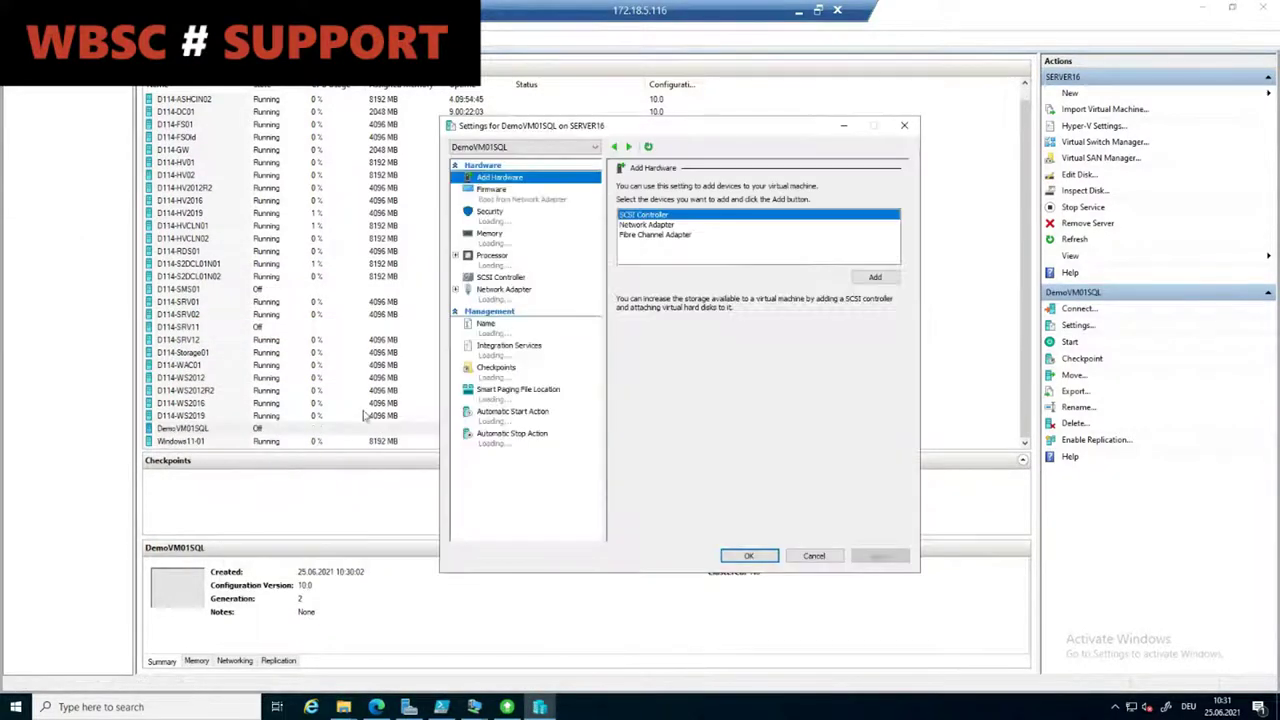
# Step: Set 4 virtual processors and add a hard drive to the SCSI controller
pyautogui.click(494, 256)
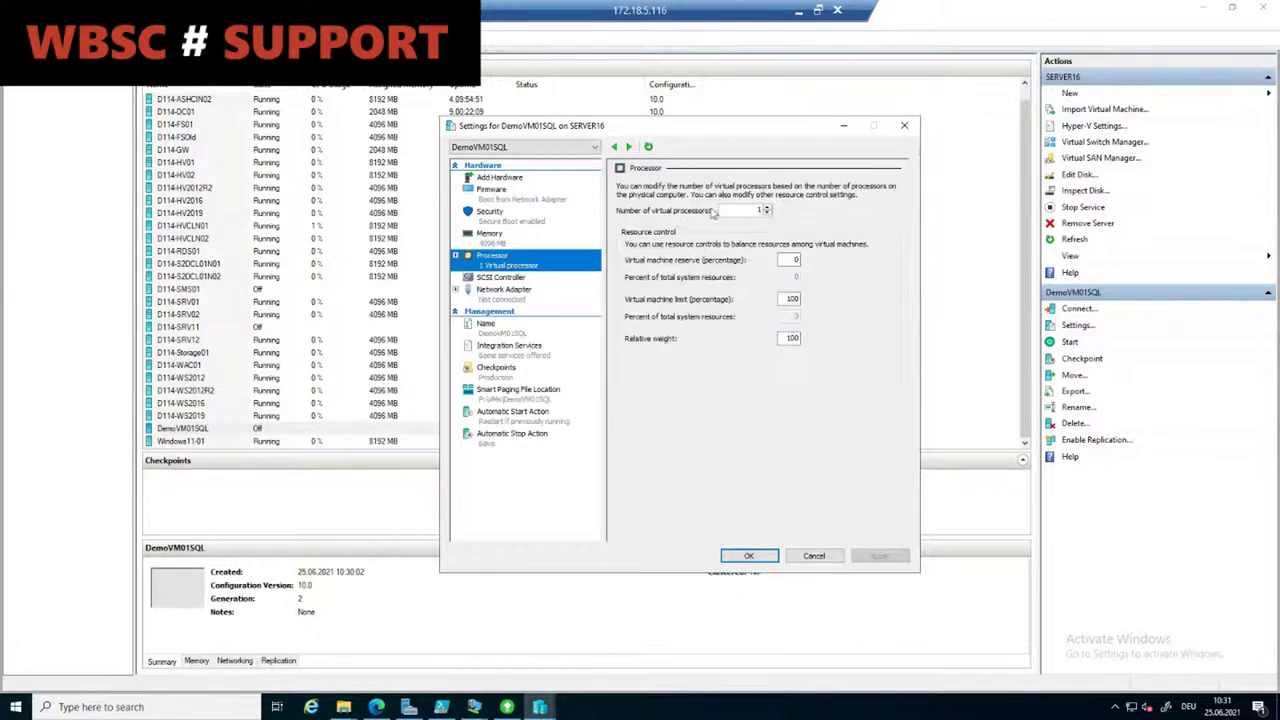
pyautogui.click(766, 207)
pyautogui.click(766, 207)
pyautogui.click(766, 207)
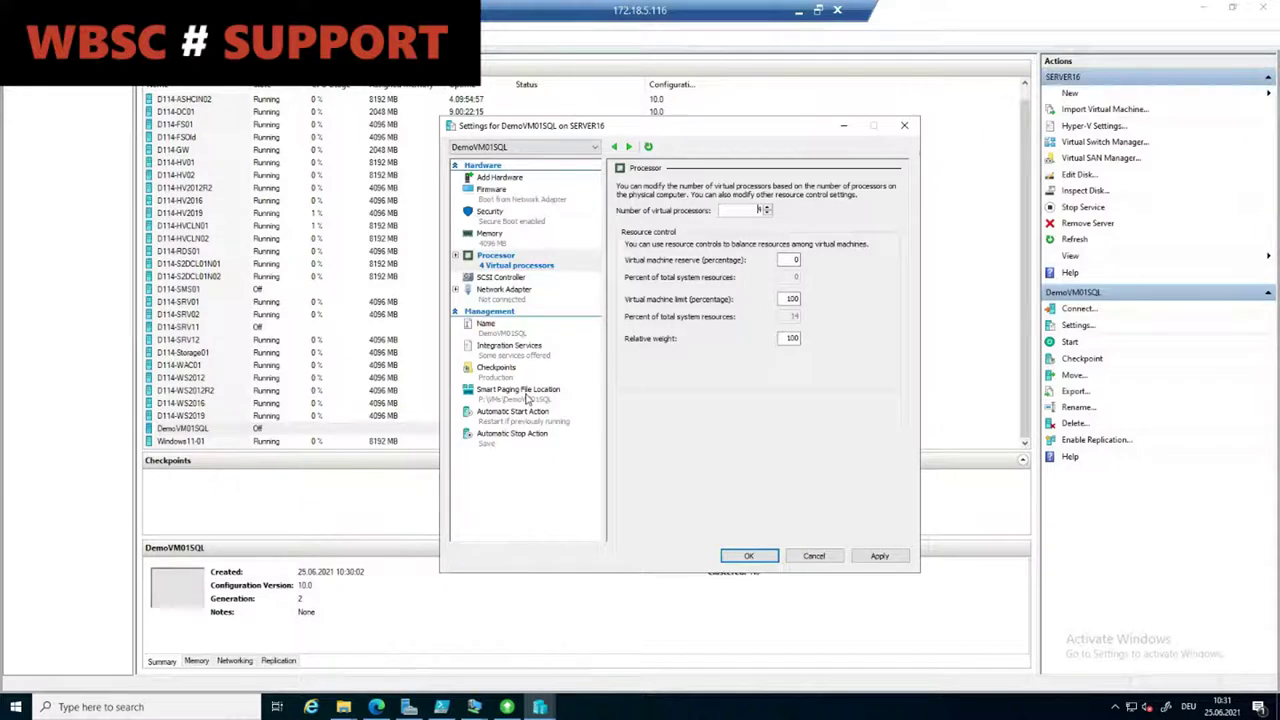
pyautogui.click(514, 280)
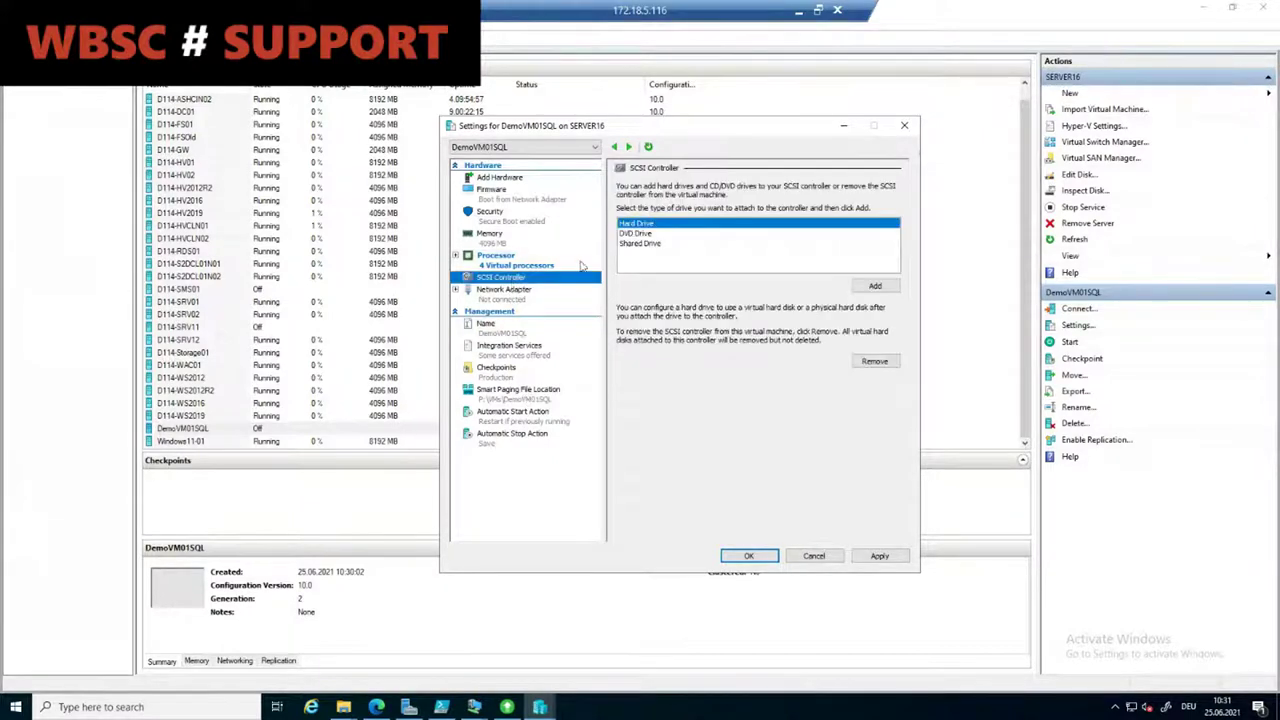
pyautogui.click(874, 286)
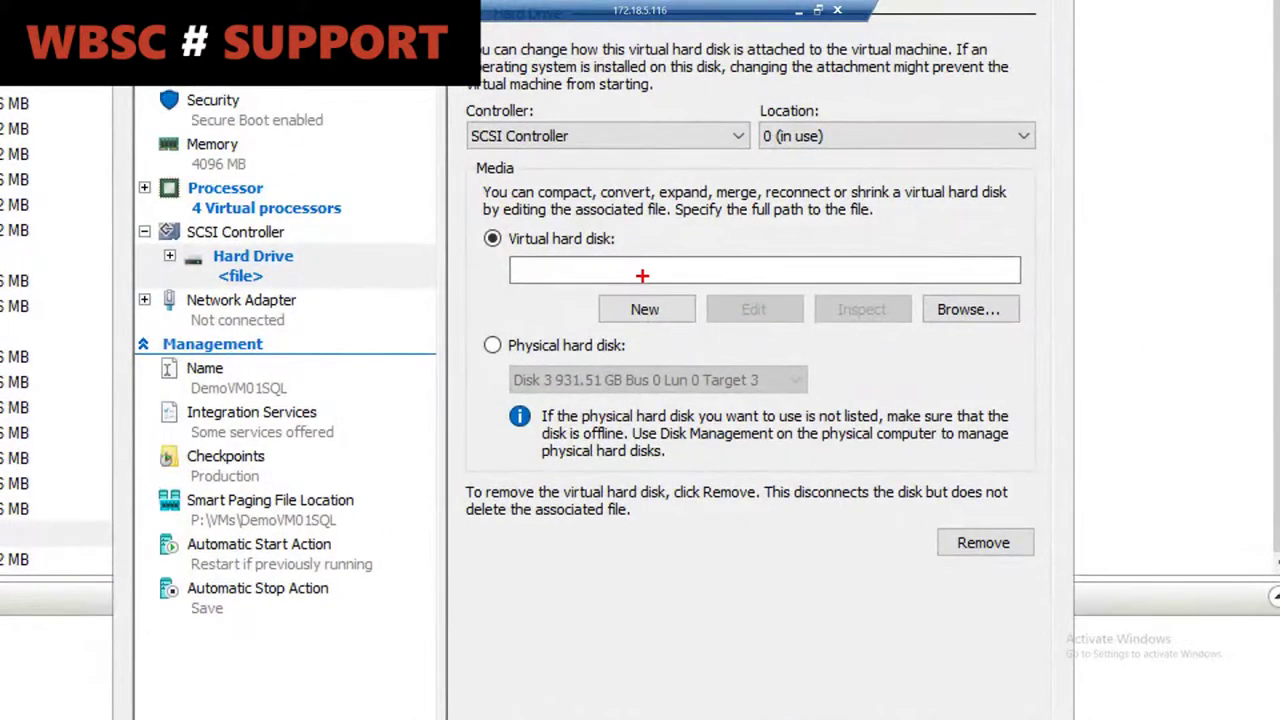
pyautogui.moveTo(1029, 300); pyautogui.dragTo(1105, 228)
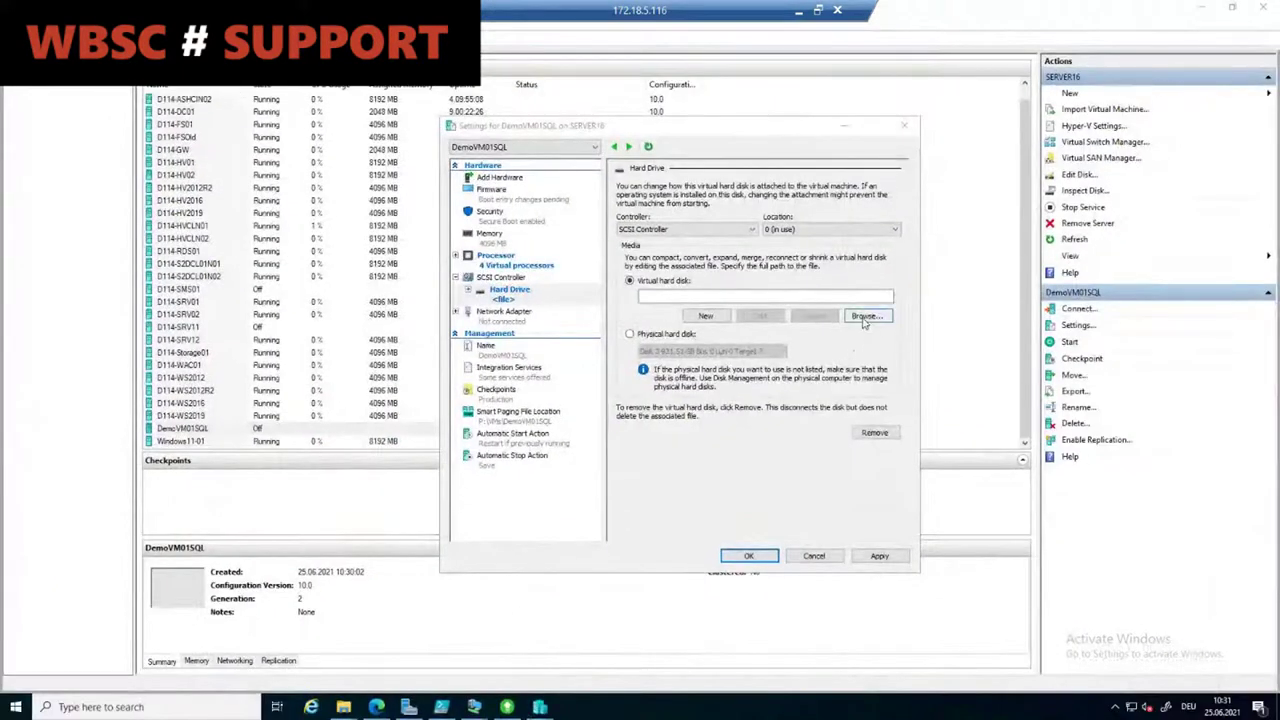
# Step: Browse to DemoVM01SQL\Virtual Hard Disks and select D114-SRV11.vhdx
pyautogui.click(968, 309)
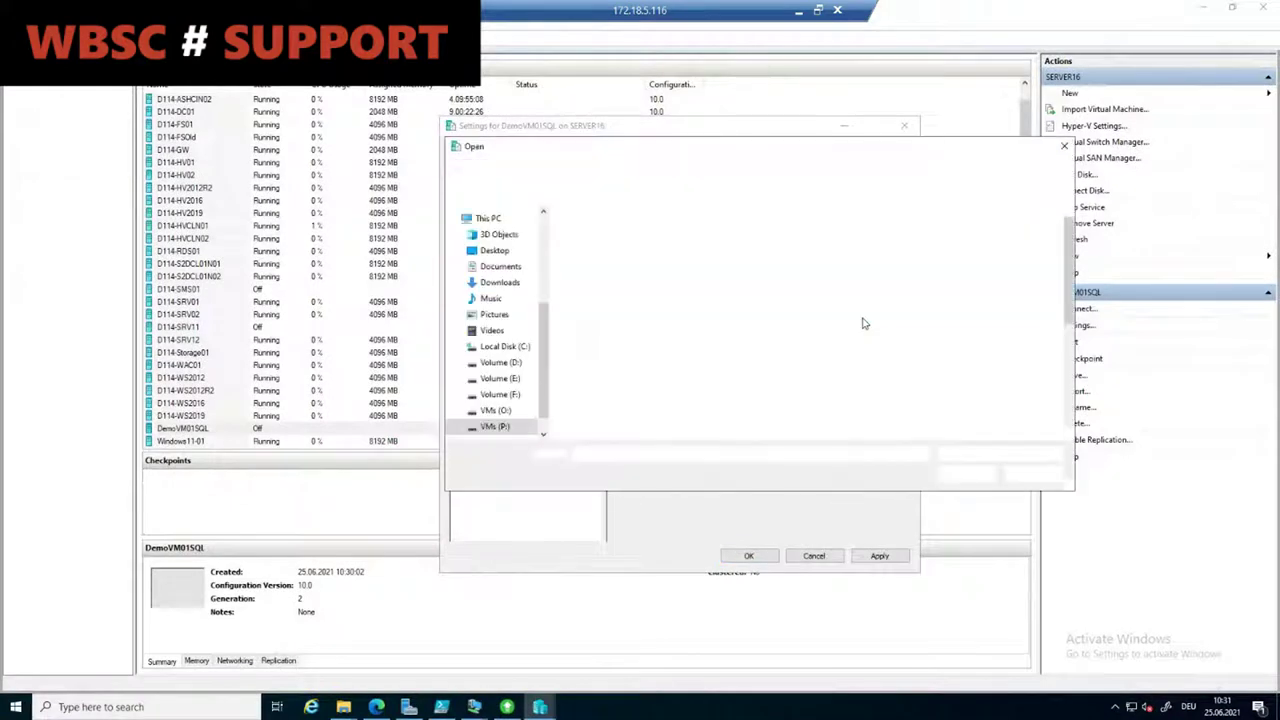
pyautogui.scroll(-3, 671, 391)
pyautogui.scroll(-2, 671, 391)
pyautogui.doubleClick(643, 420)
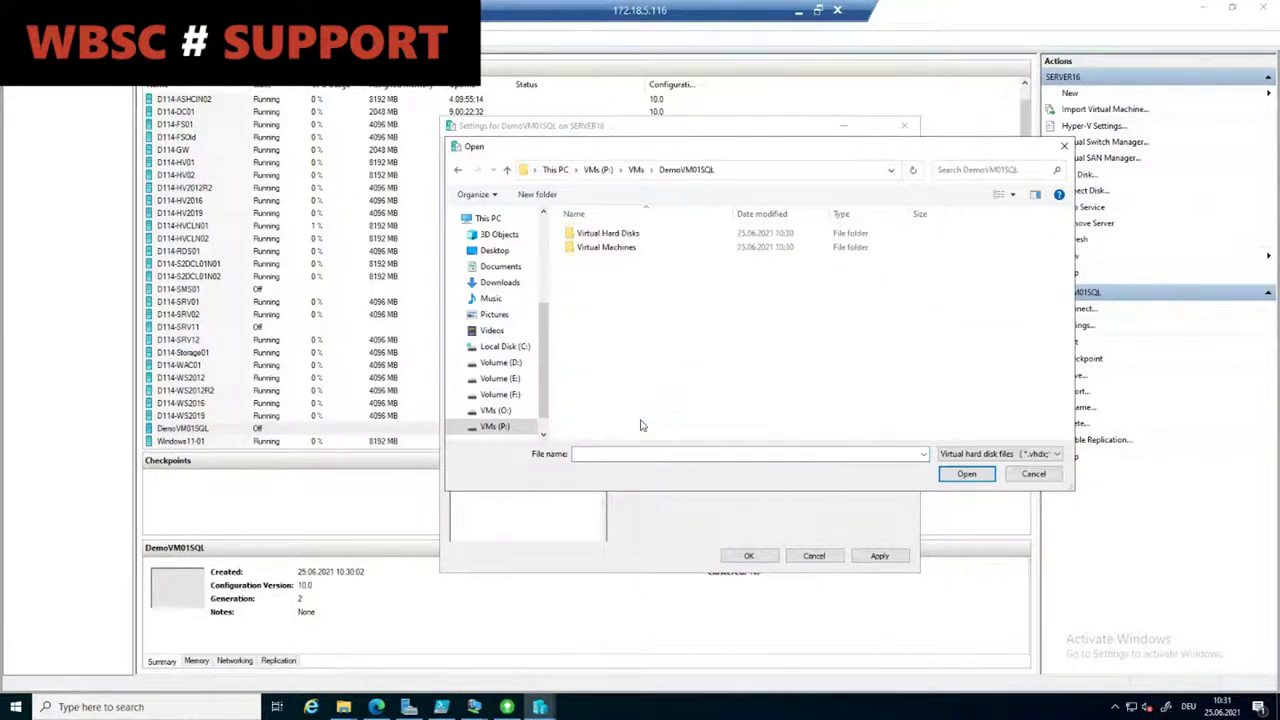
pyautogui.click(643, 236)
pyautogui.doubleClick(643, 240)
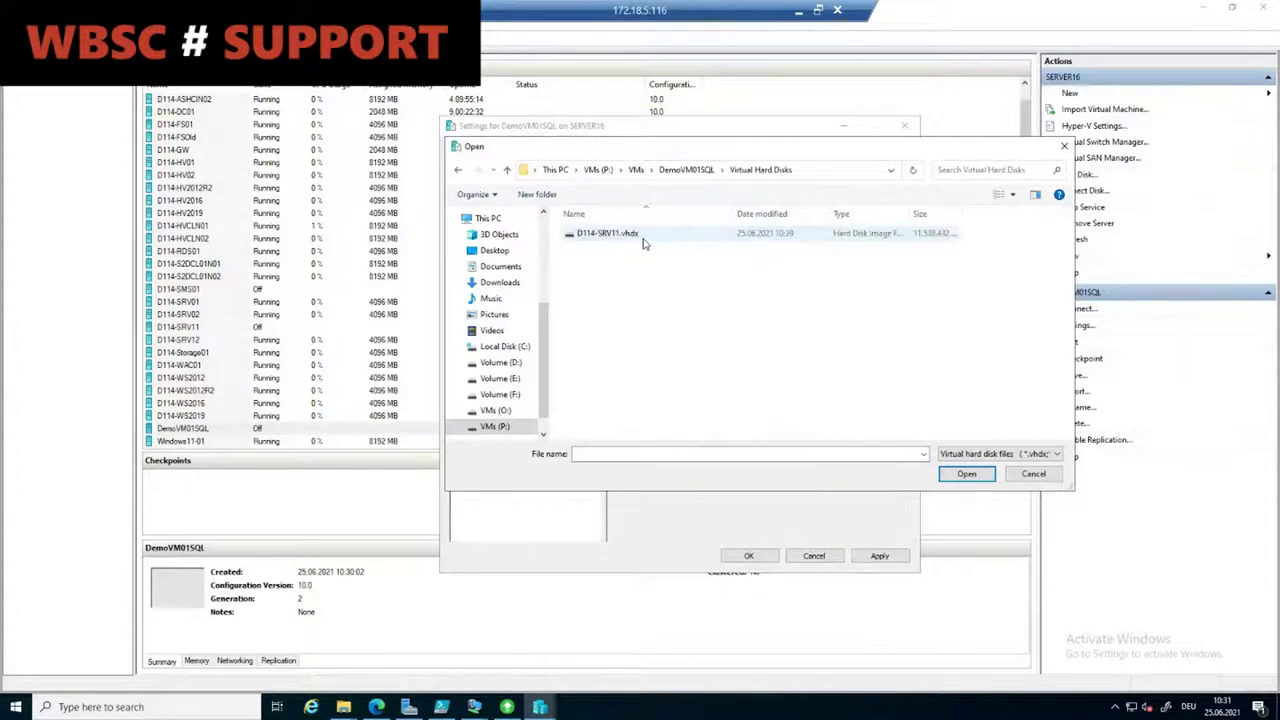
pyautogui.click(620, 238)
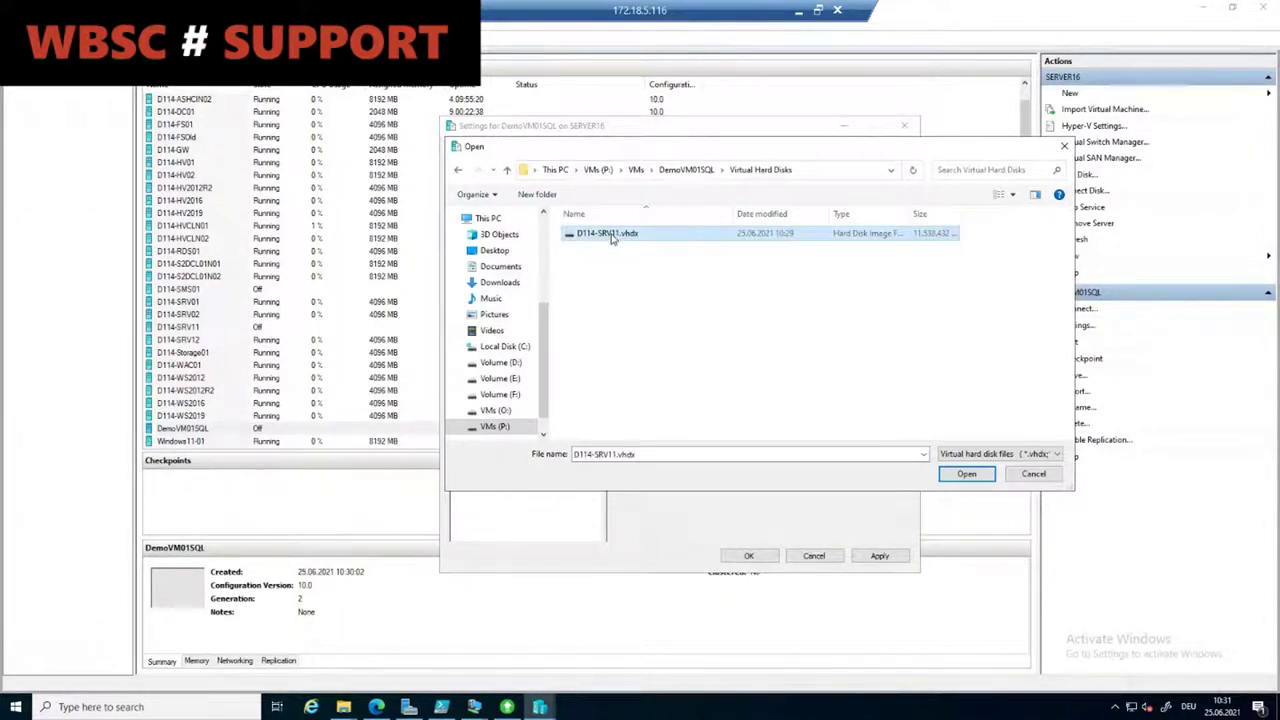
# Step: Rename the disk to DemoVM01SQL.vhdx, attach it to the drive, and save the settings
pyautogui.click(612, 235)
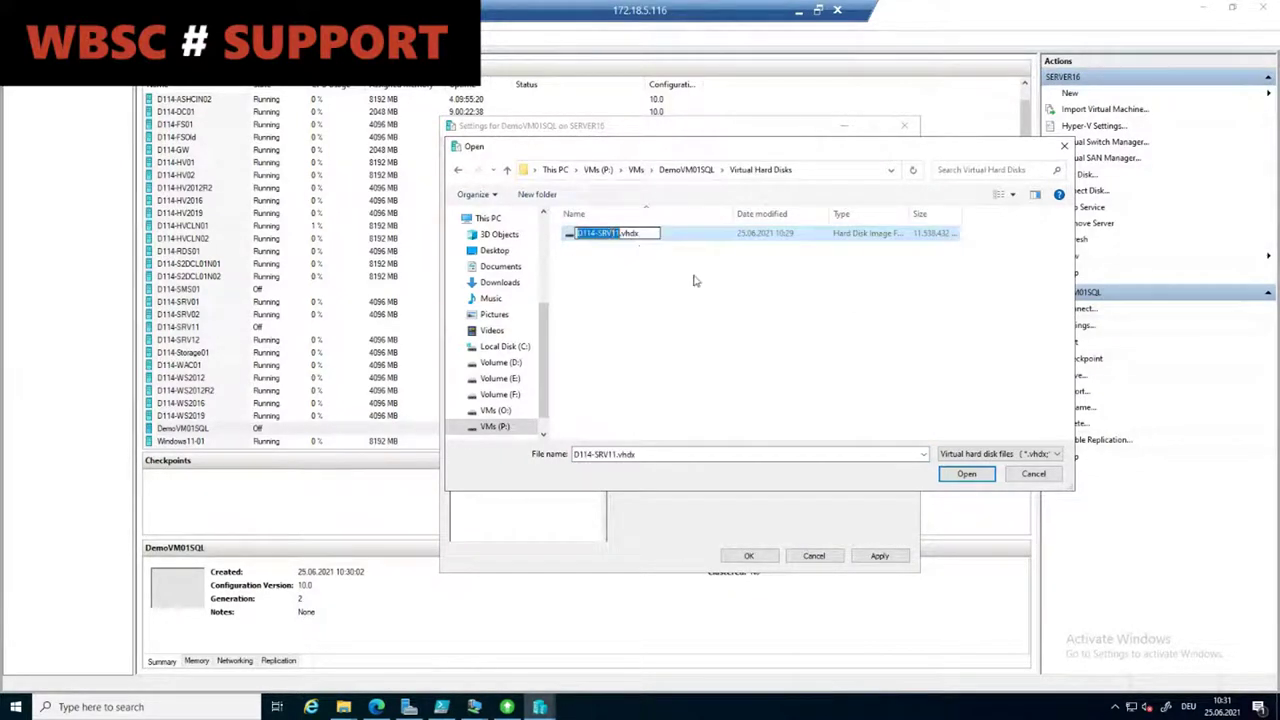
pyautogui.write('DemoVM01')
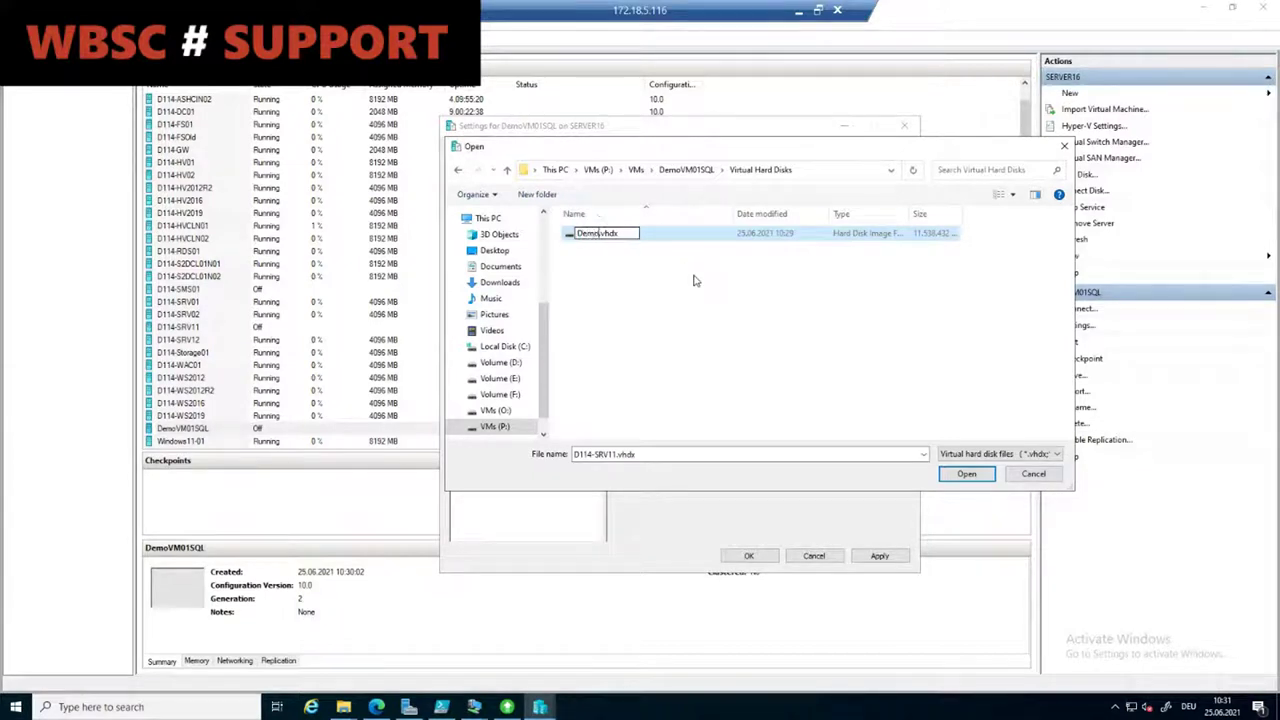
pyautogui.write('SQL')
pyautogui.click(695, 281)
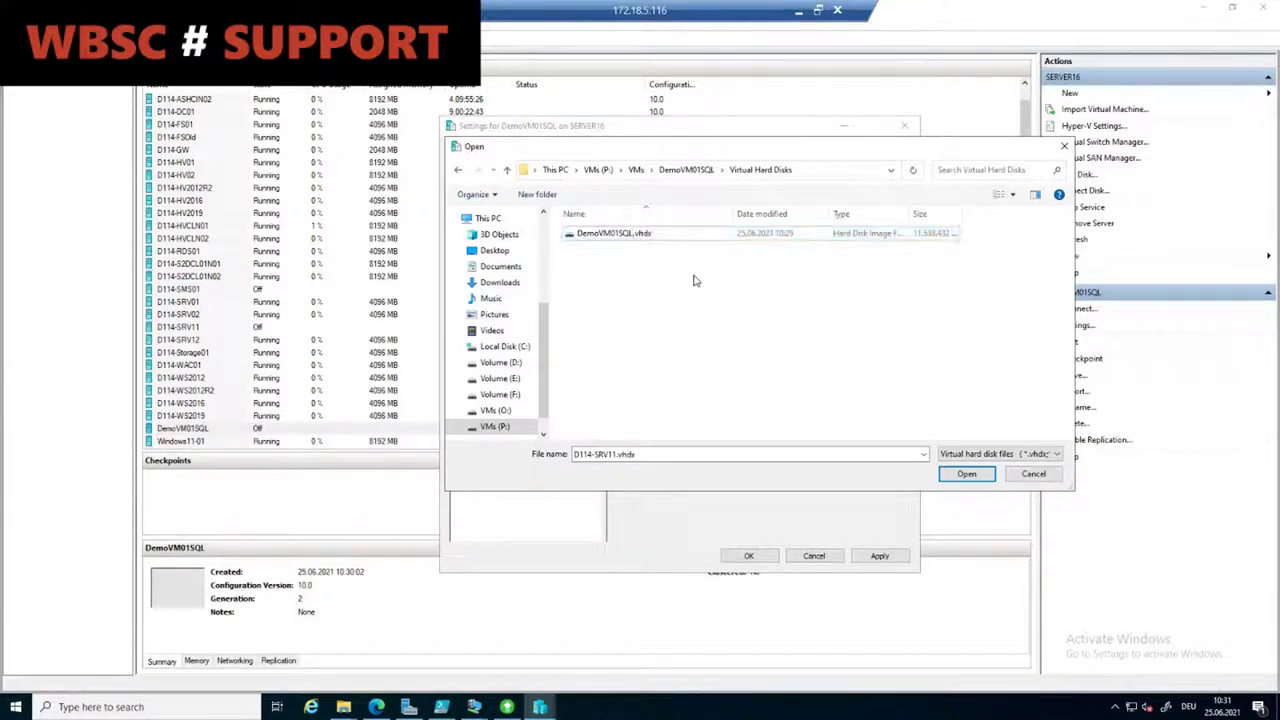
pyautogui.click(650, 234)
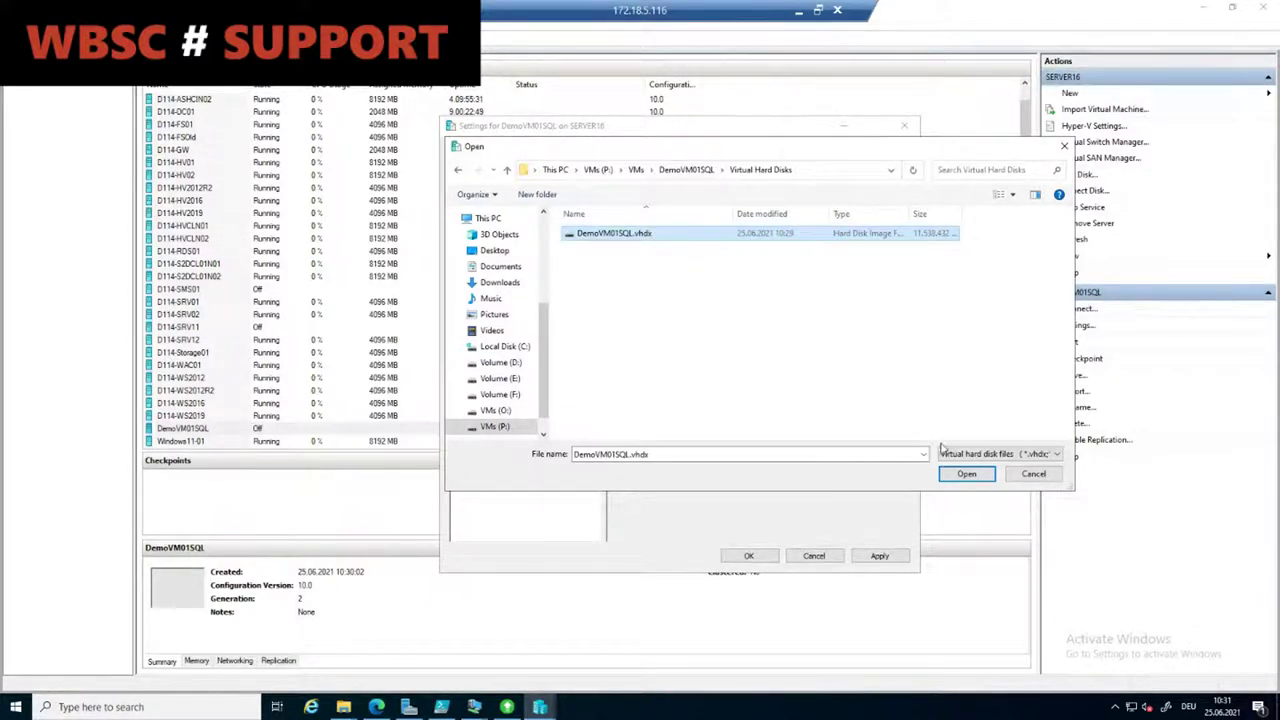
pyautogui.click(976, 480)
pyautogui.click(879, 556)
pyautogui.click(750, 557)
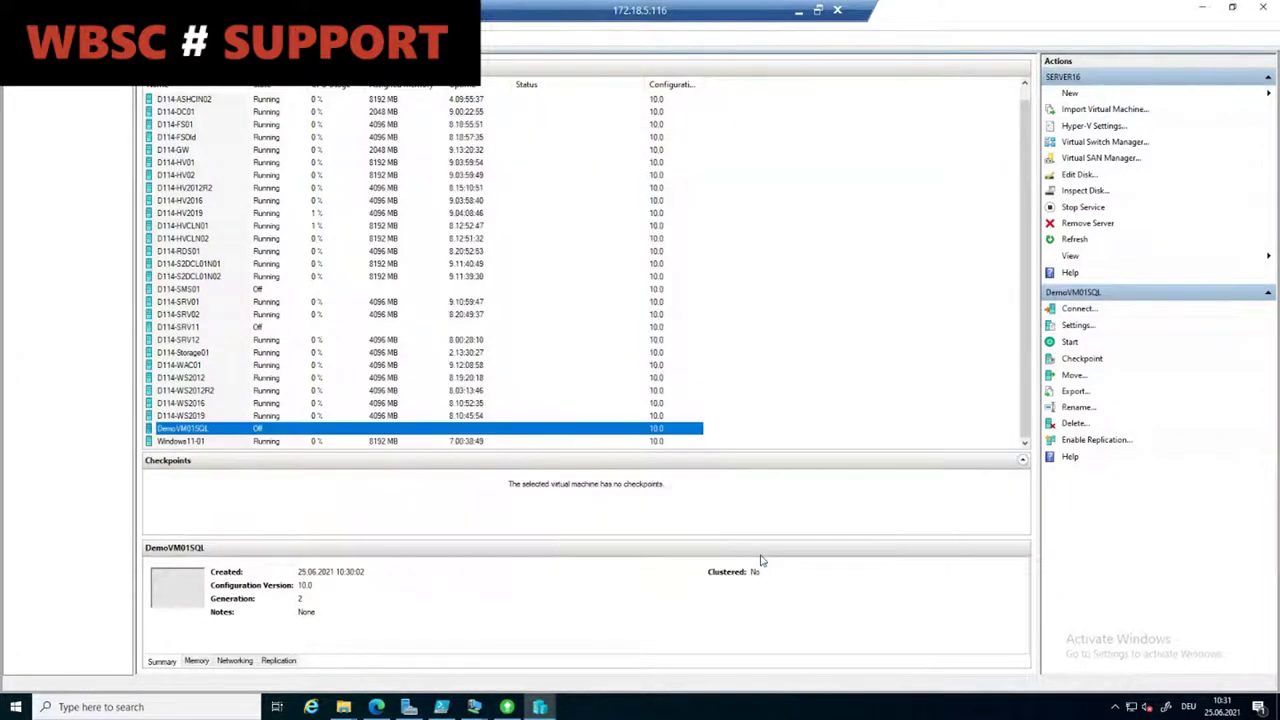
pyautogui.rightClick(278, 432)
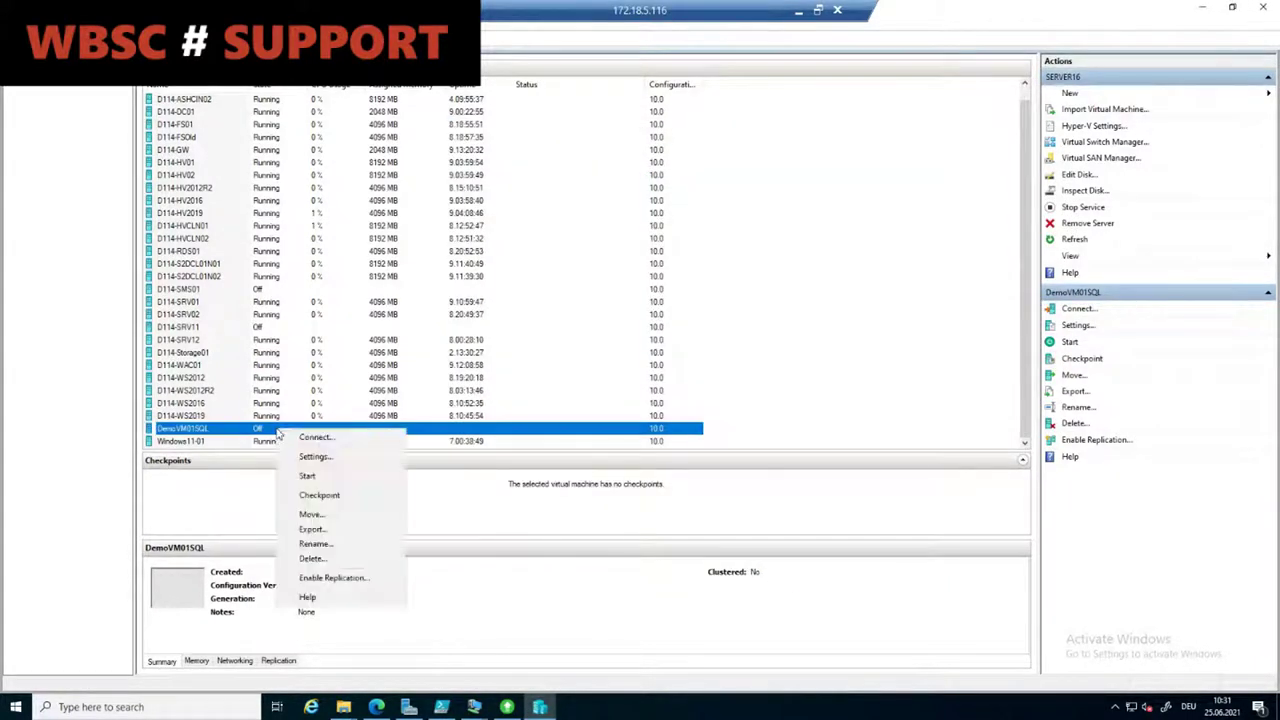
pyautogui.click(312, 455)
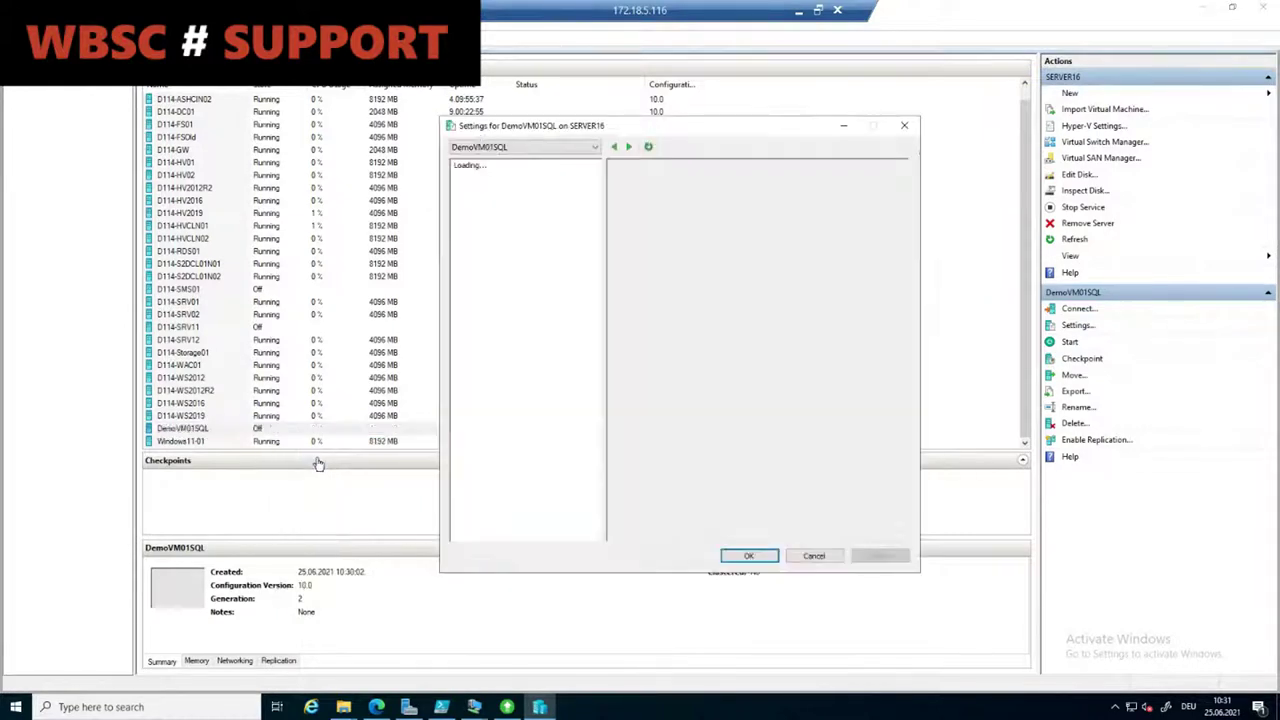
pyautogui.click(505, 316)
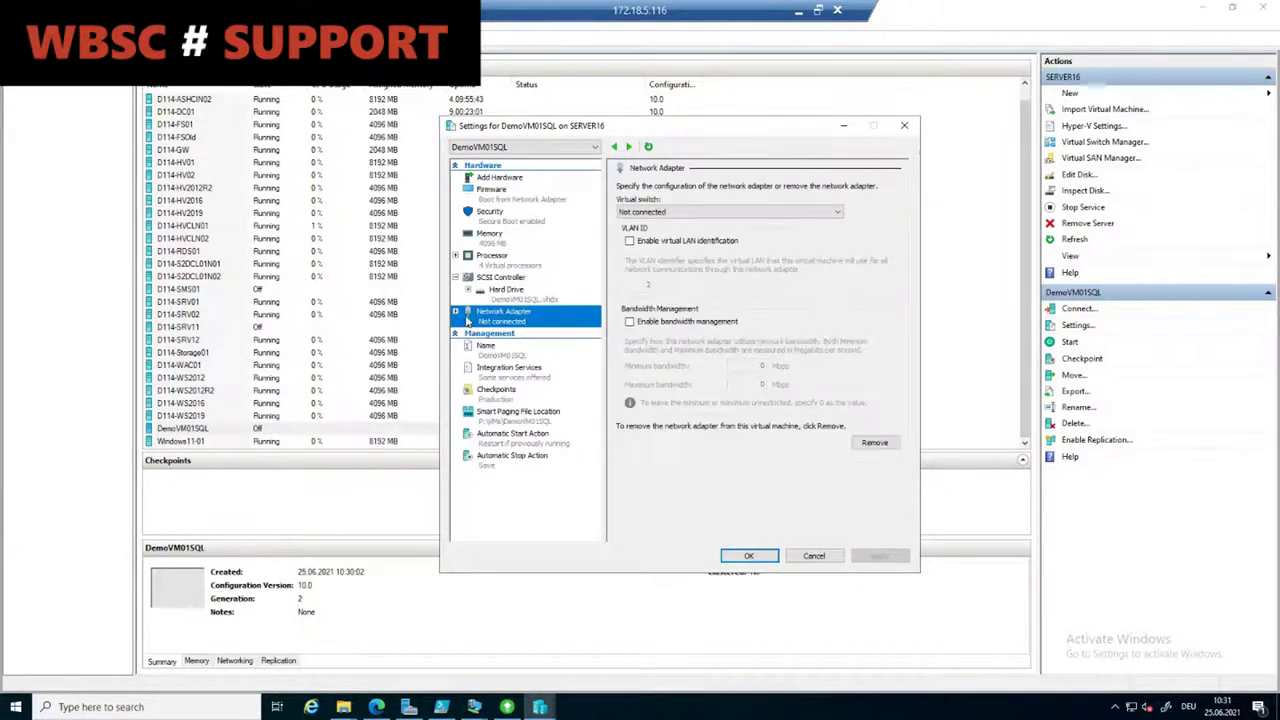
pyautogui.click(456, 312)
pyautogui.click(514, 334)
pyautogui.click(530, 346)
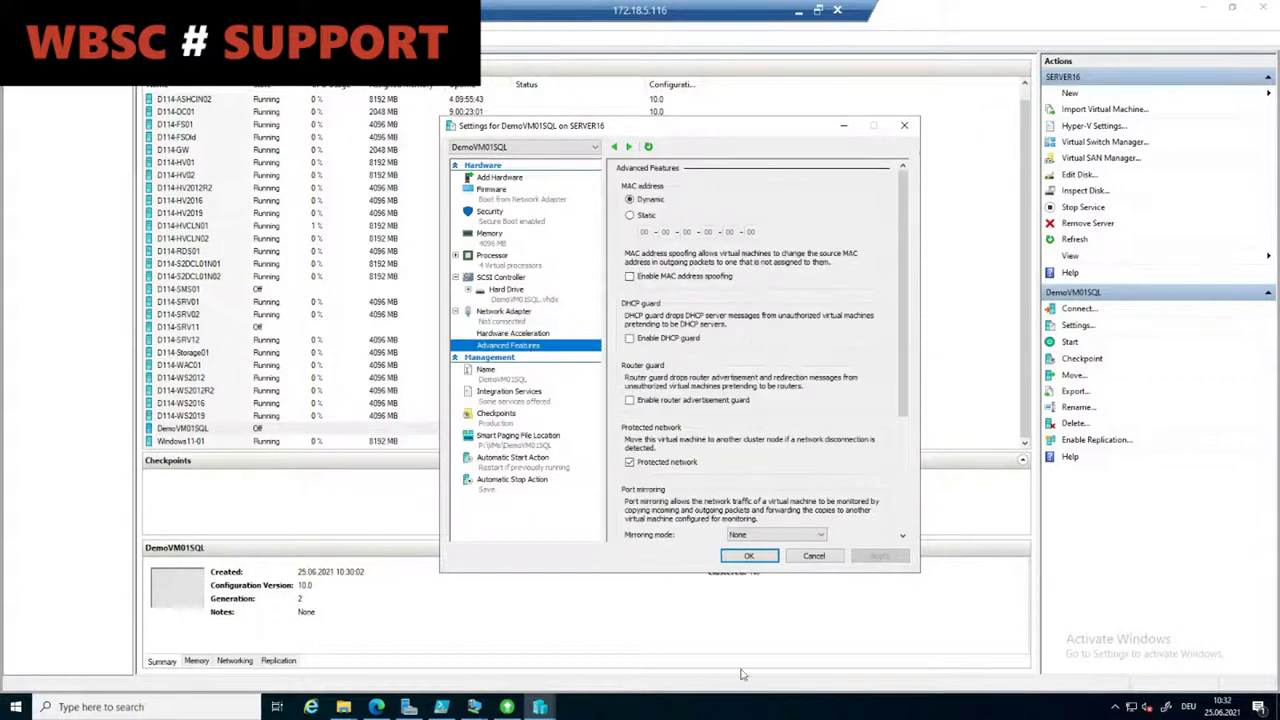
pyautogui.click(771, 717)
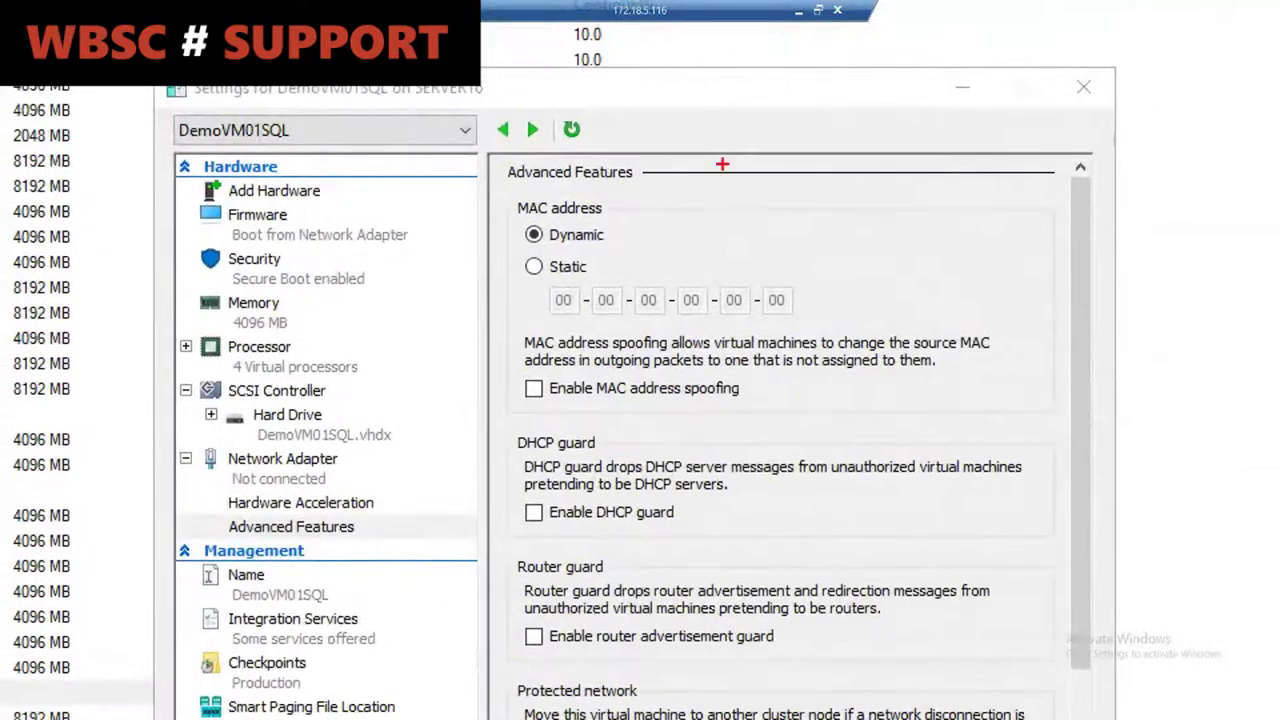
pyautogui.moveTo(497, 189); pyautogui.dragTo(755, 323)
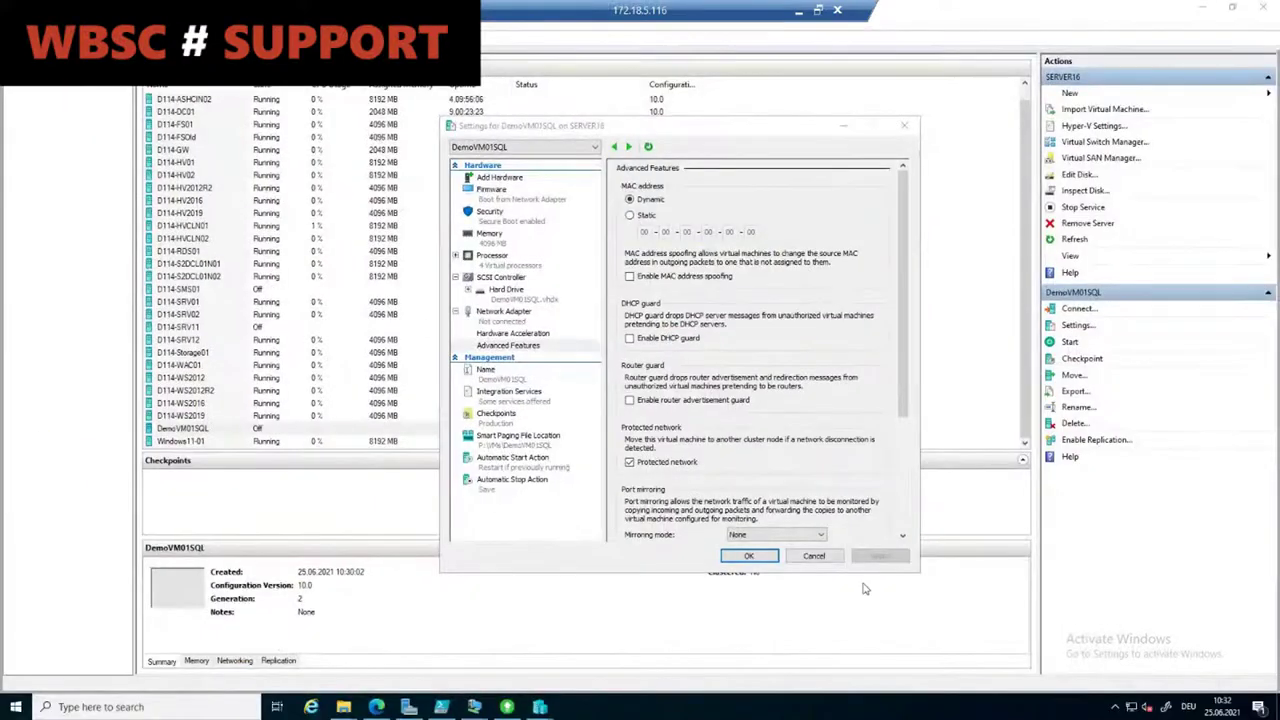
pyautogui.click(816, 556)
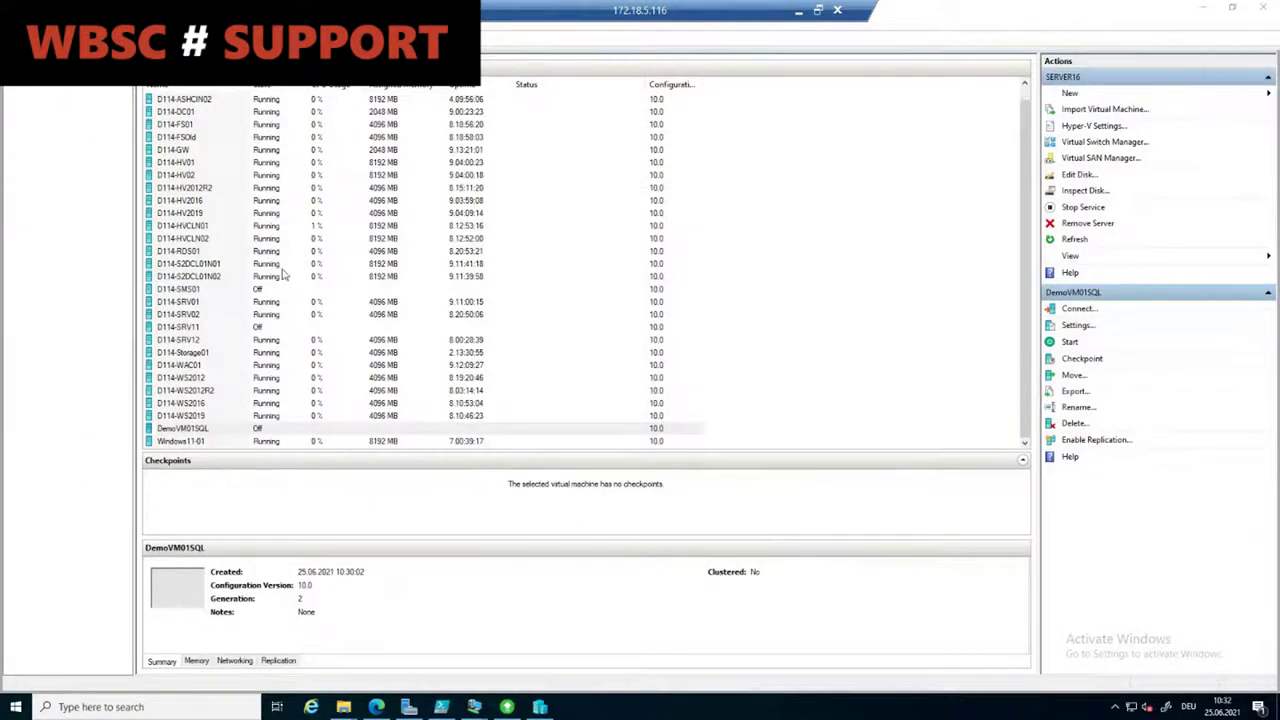
pyautogui.click(207, 328)
pyautogui.rightClick(207, 330)
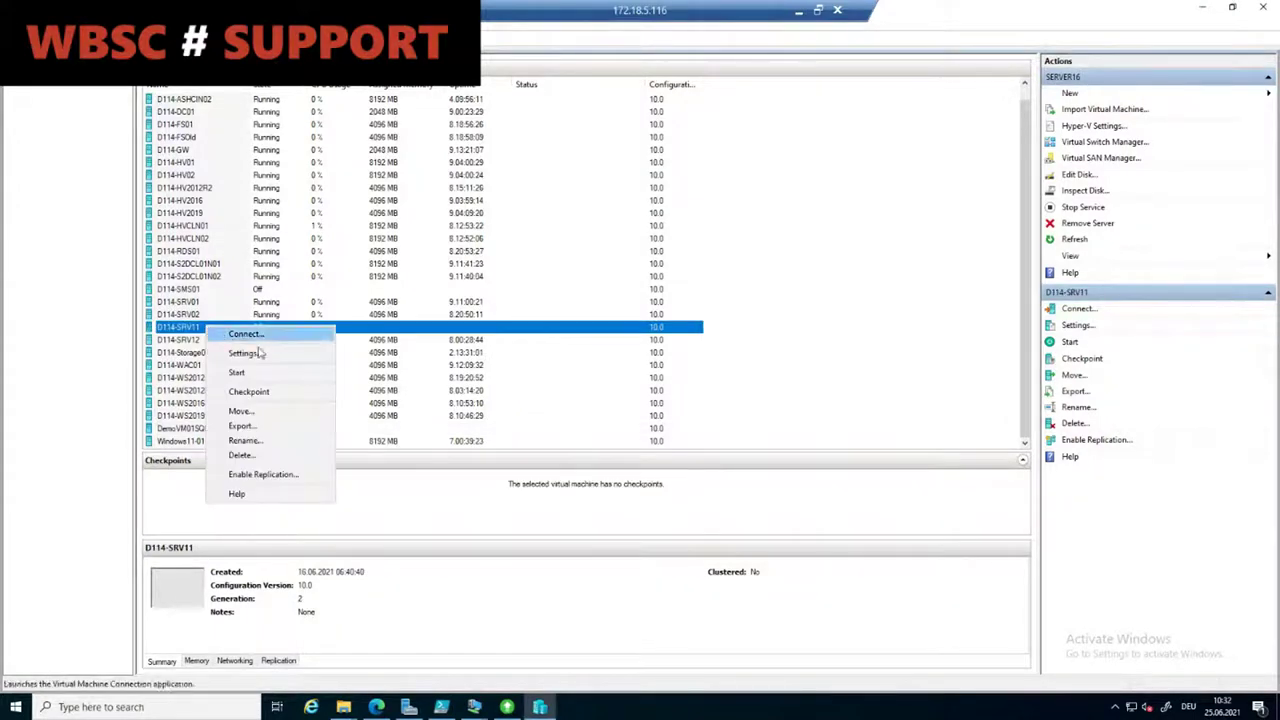
pyautogui.click(276, 354)
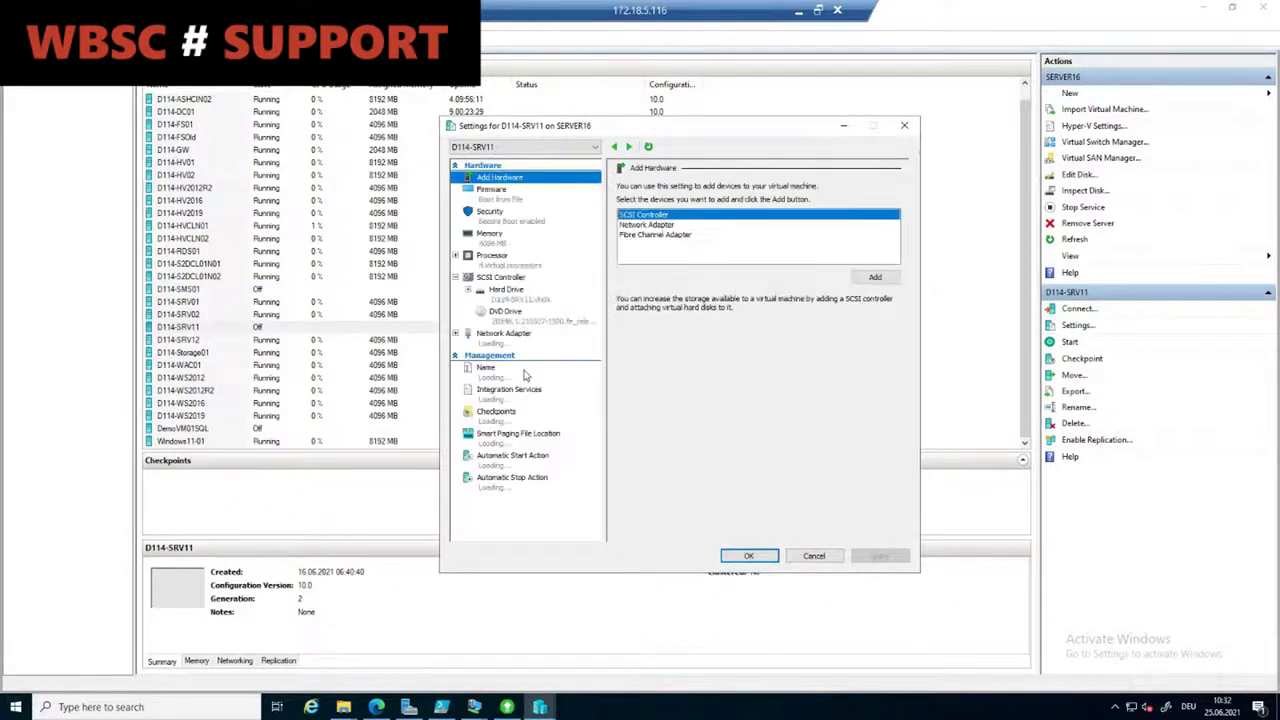
pyautogui.click(488, 345)
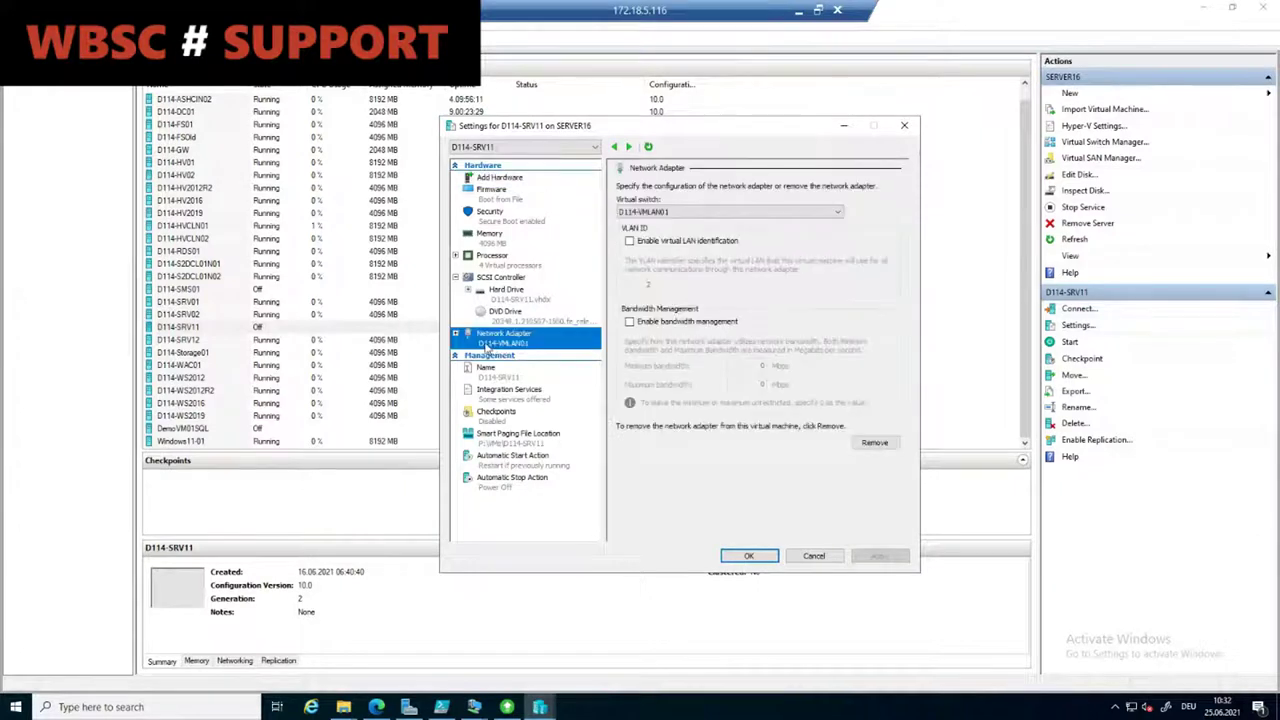
pyautogui.click(456, 334)
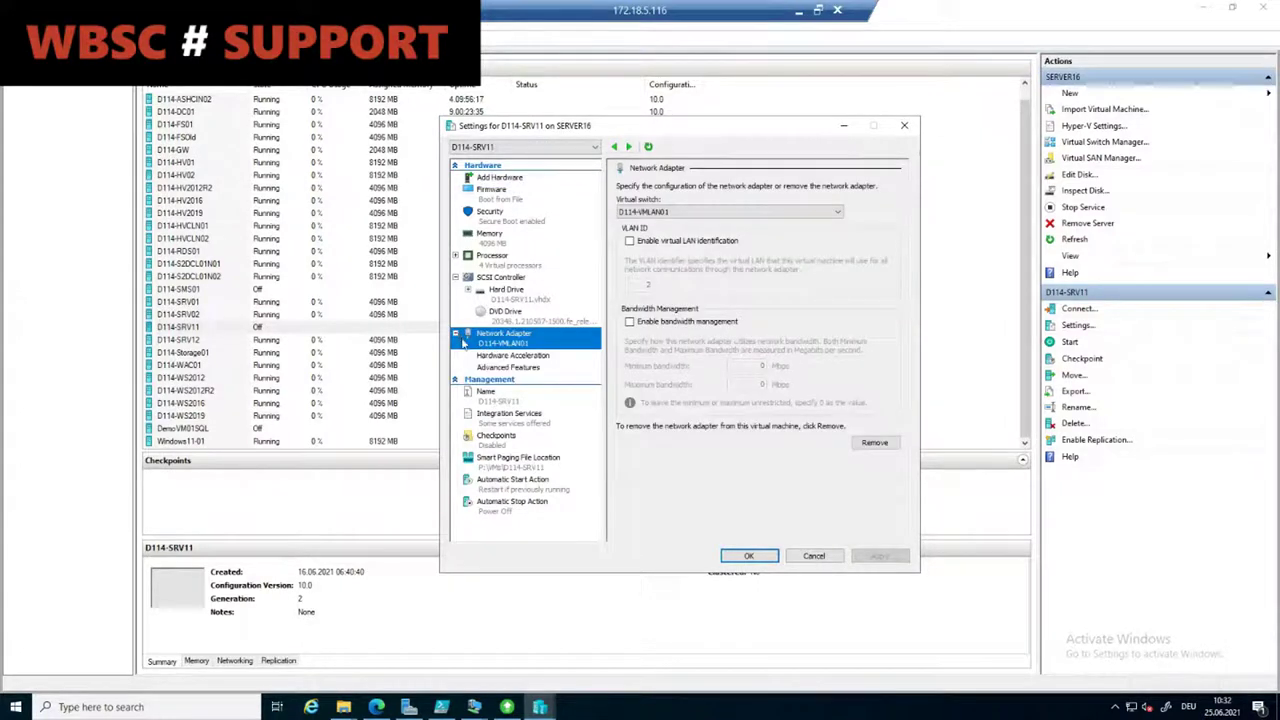
pyautogui.click(514, 368)
pyautogui.click(806, 708)
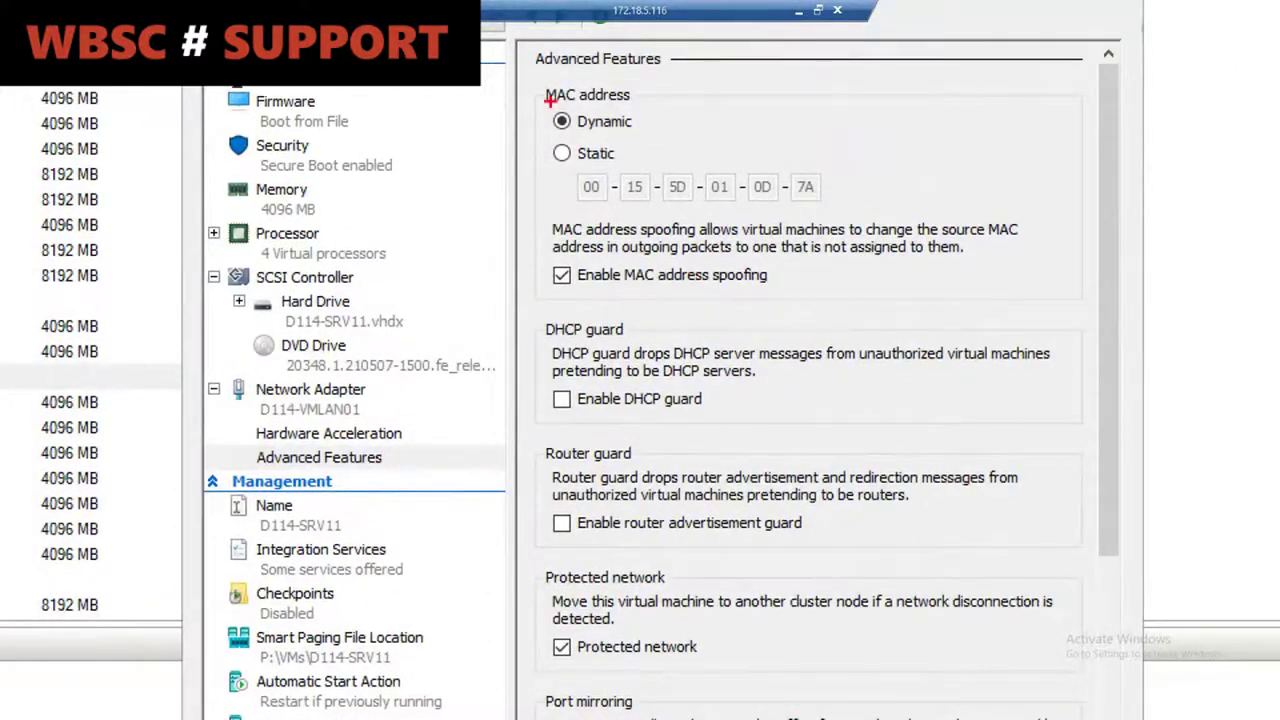
pyautogui.moveTo(536, 83)
pyautogui.mouseDown()
pyautogui.moveTo(786, 194)
pyautogui.moveTo(893, 215)
pyautogui.mouseUp()
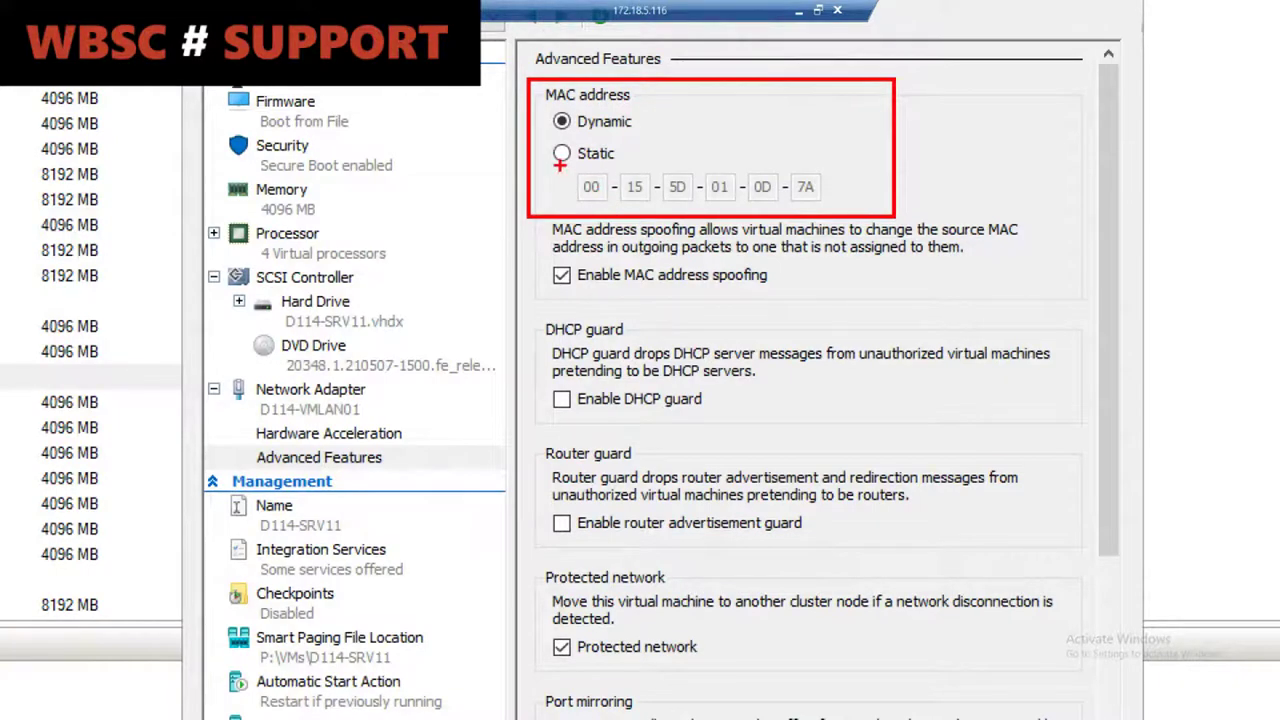
pyautogui.moveTo(560, 163); pyautogui.dragTo(848, 212)
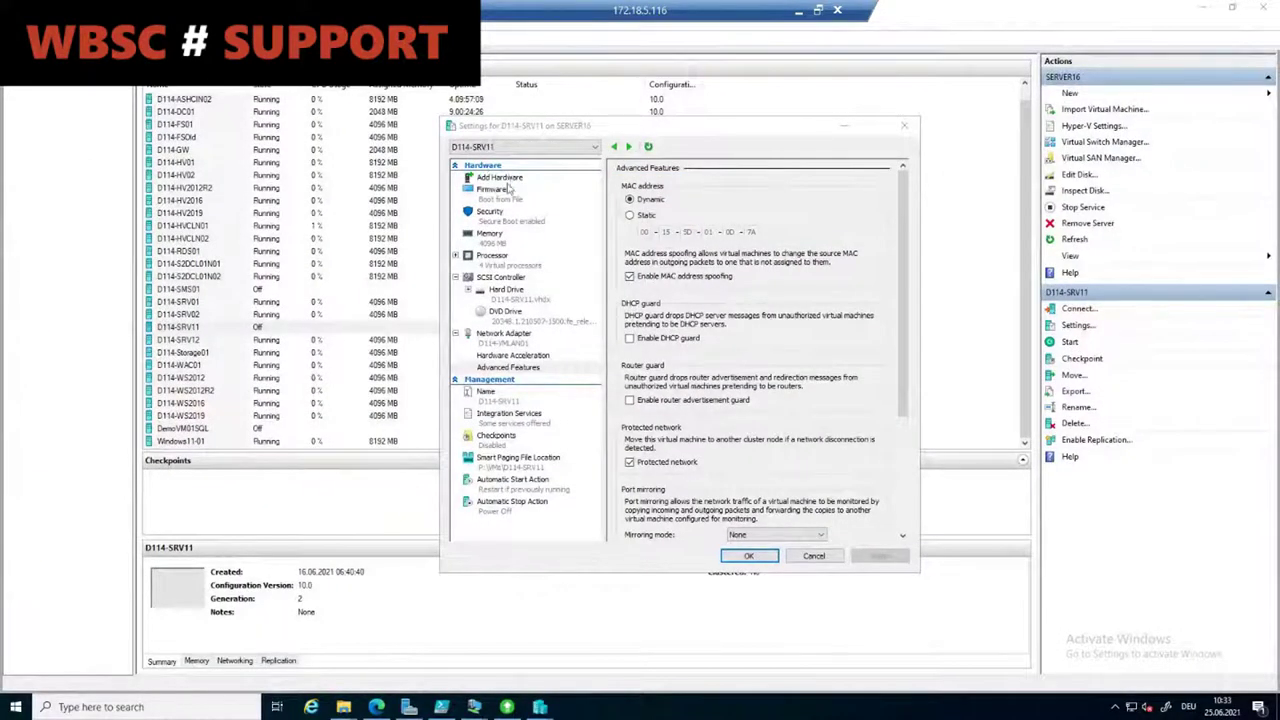
pyautogui.click(527, 105)
pyautogui.moveTo(527, 105); pyautogui.dragTo(273, 69)
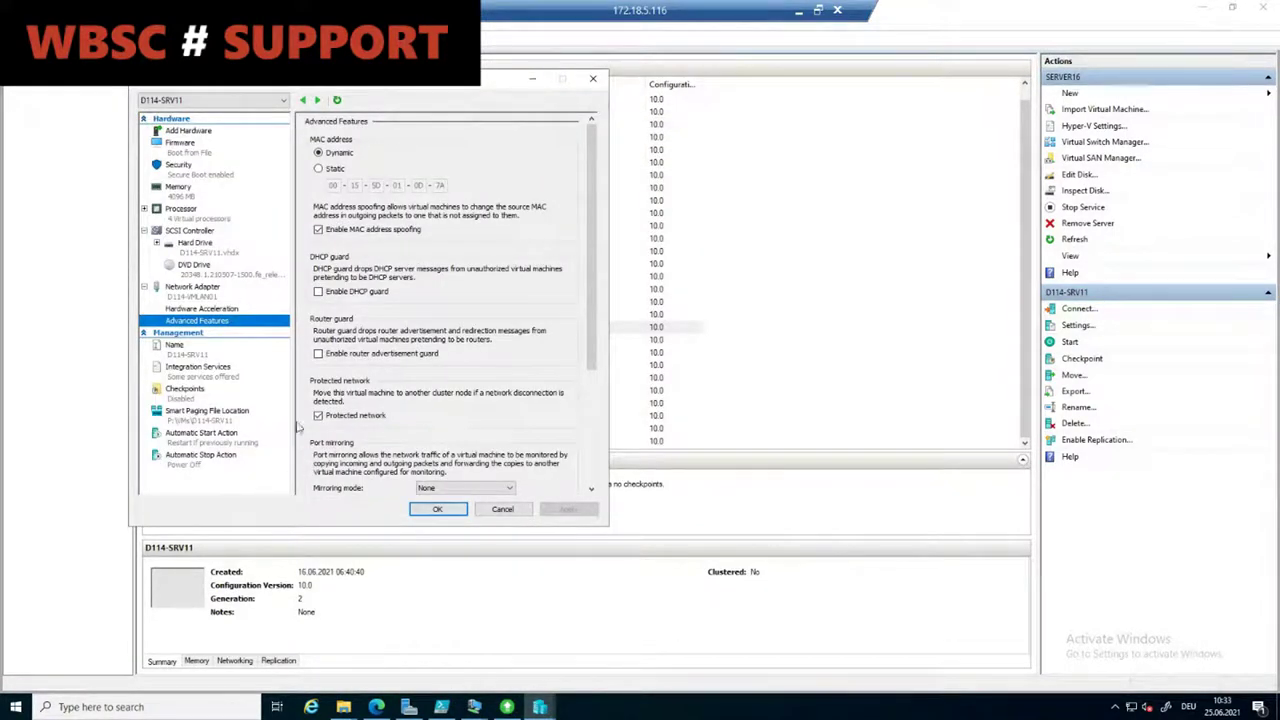
pyautogui.click(189, 254)
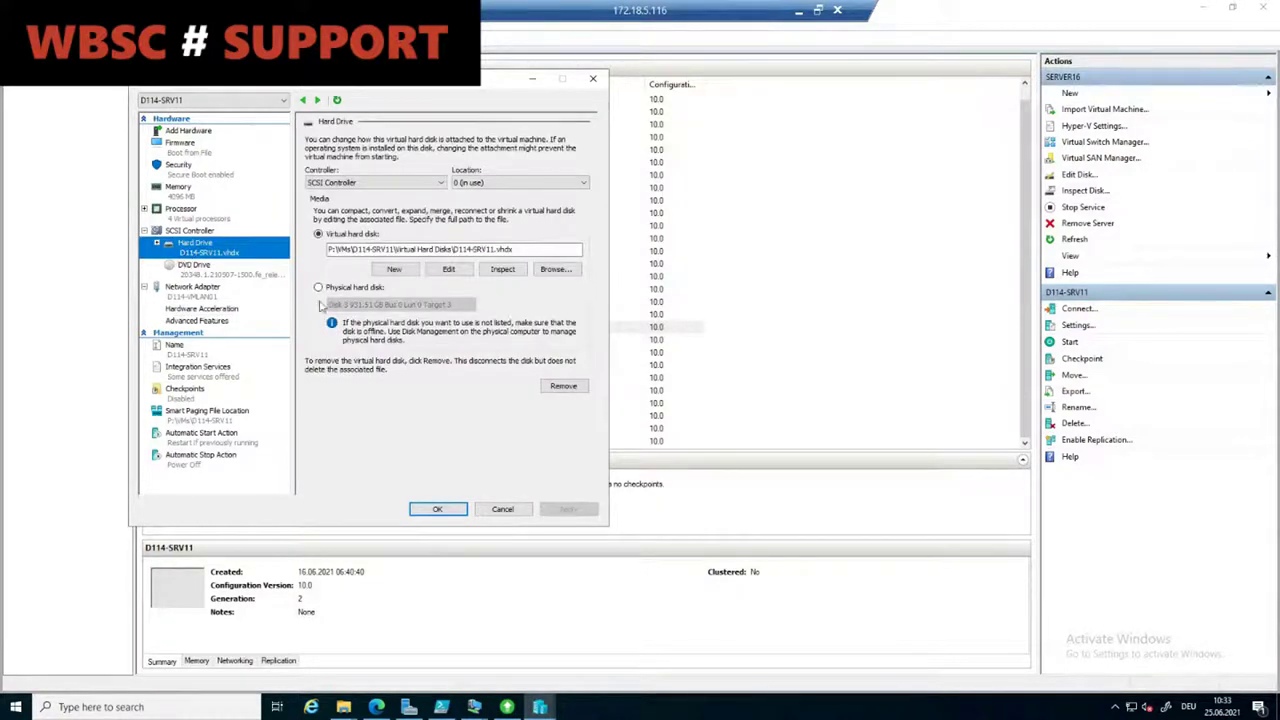
pyautogui.click(557, 270)
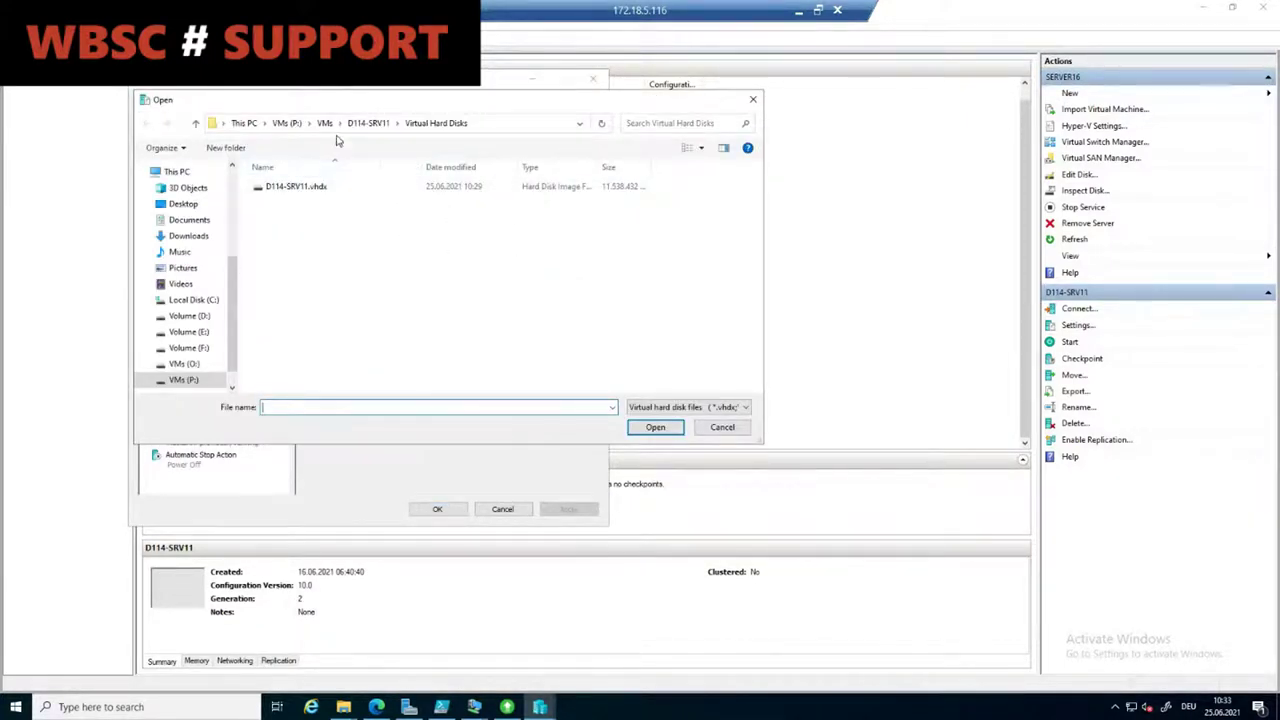
pyautogui.click(723, 426)
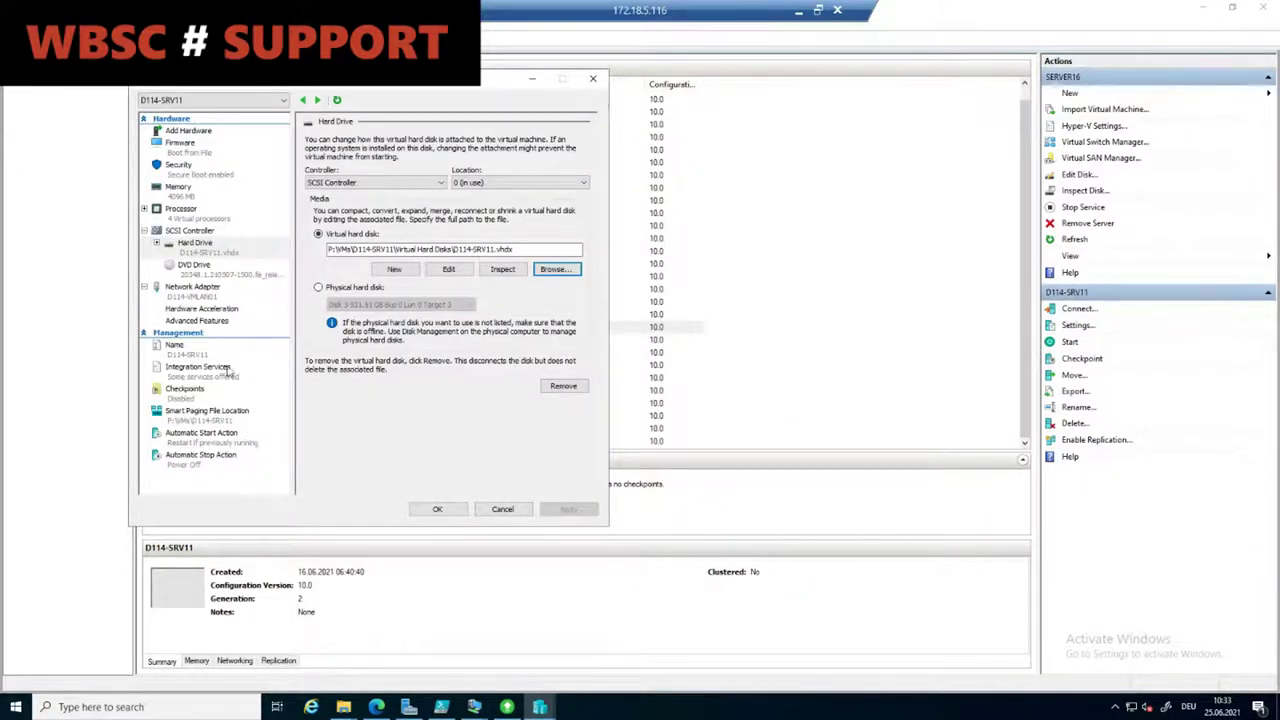
pyautogui.click(190, 300)
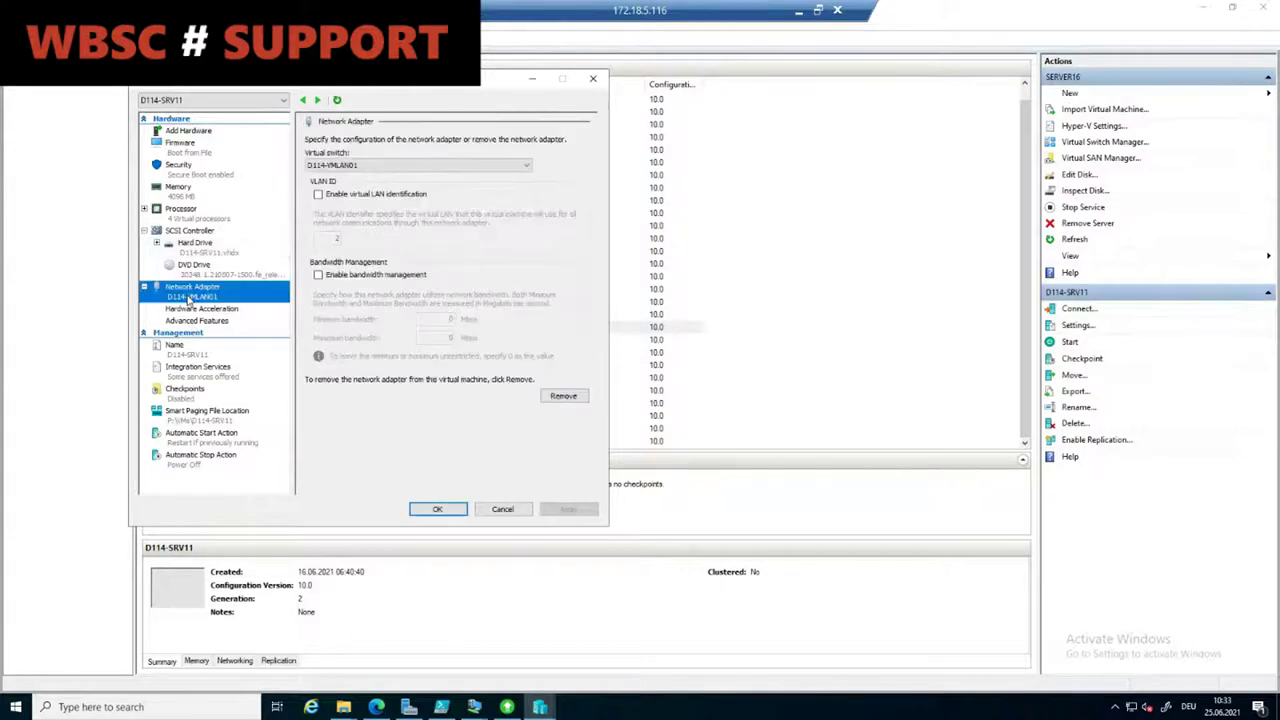
pyautogui.click(502, 509)
pyautogui.click(247, 432)
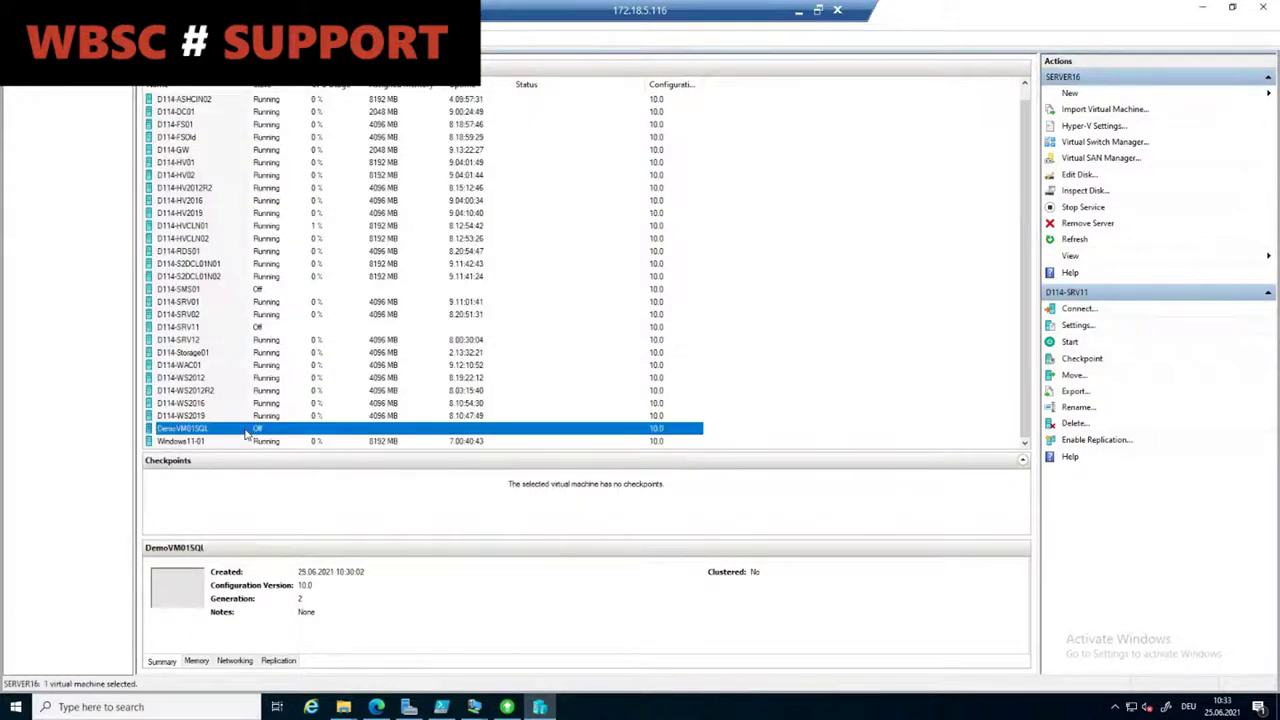
pyautogui.rightClick(247, 432)
pyautogui.click(284, 457)
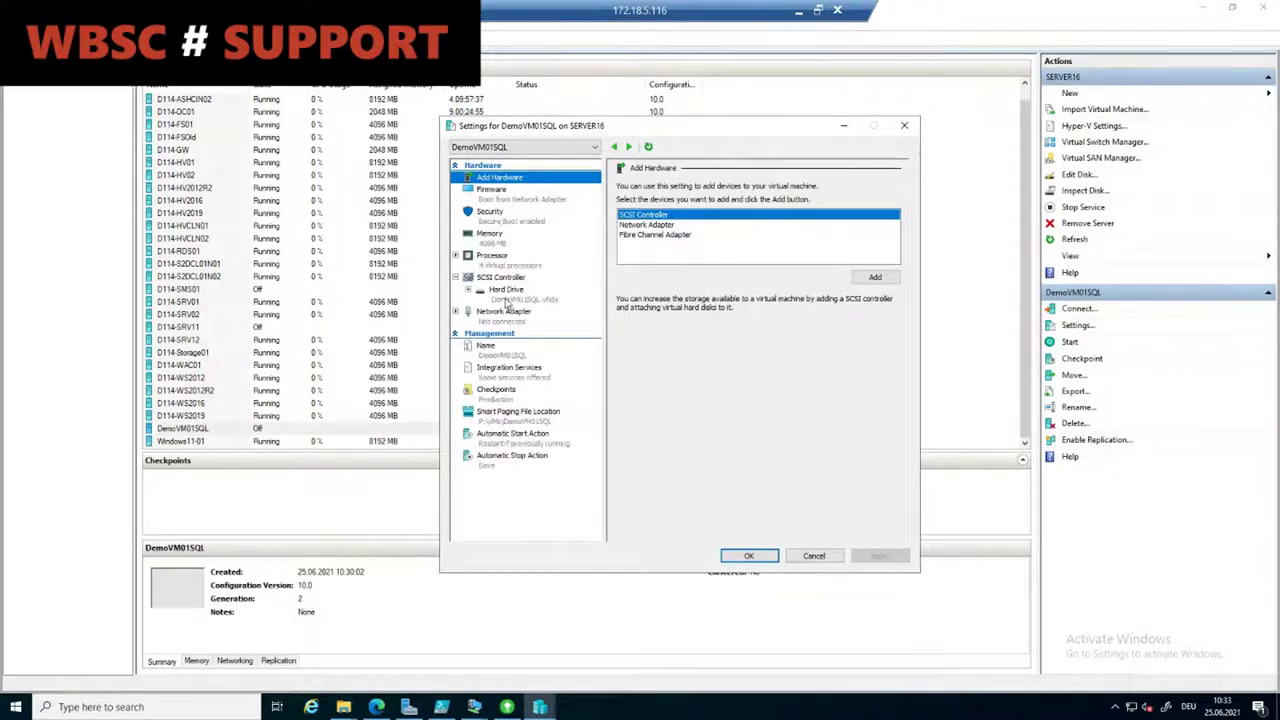
pyautogui.click(507, 300)
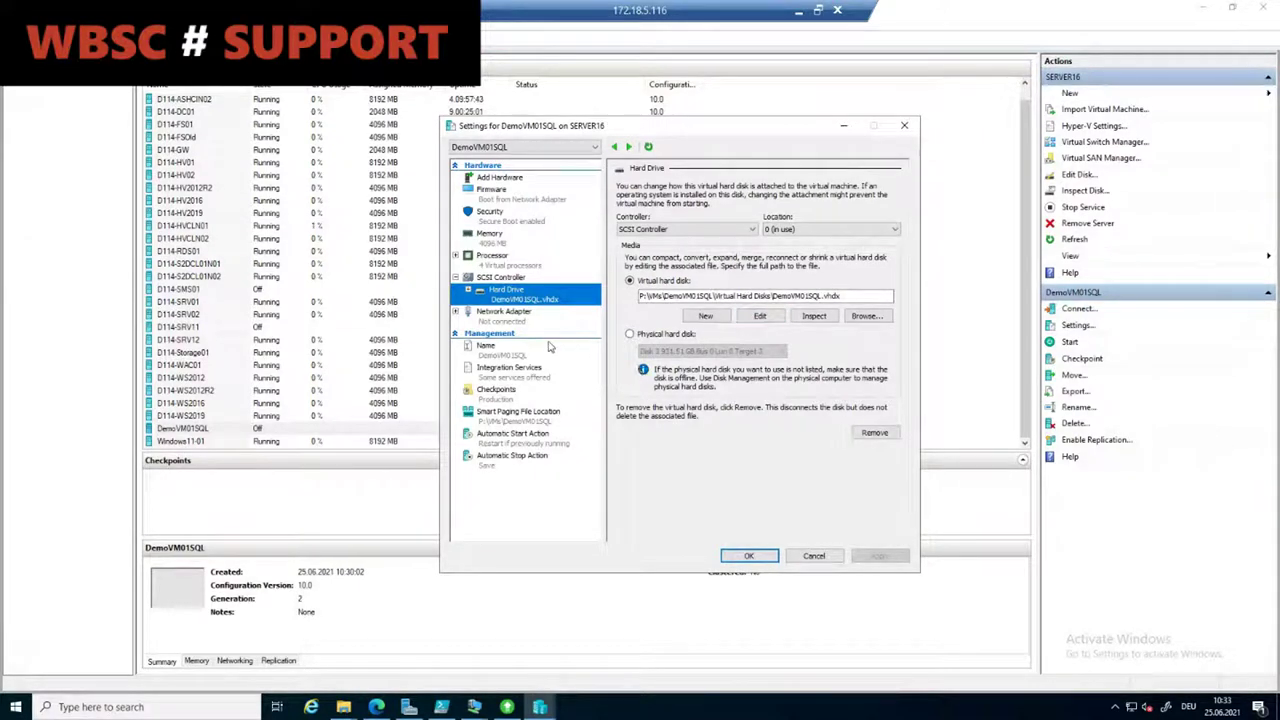
pyautogui.click(457, 314)
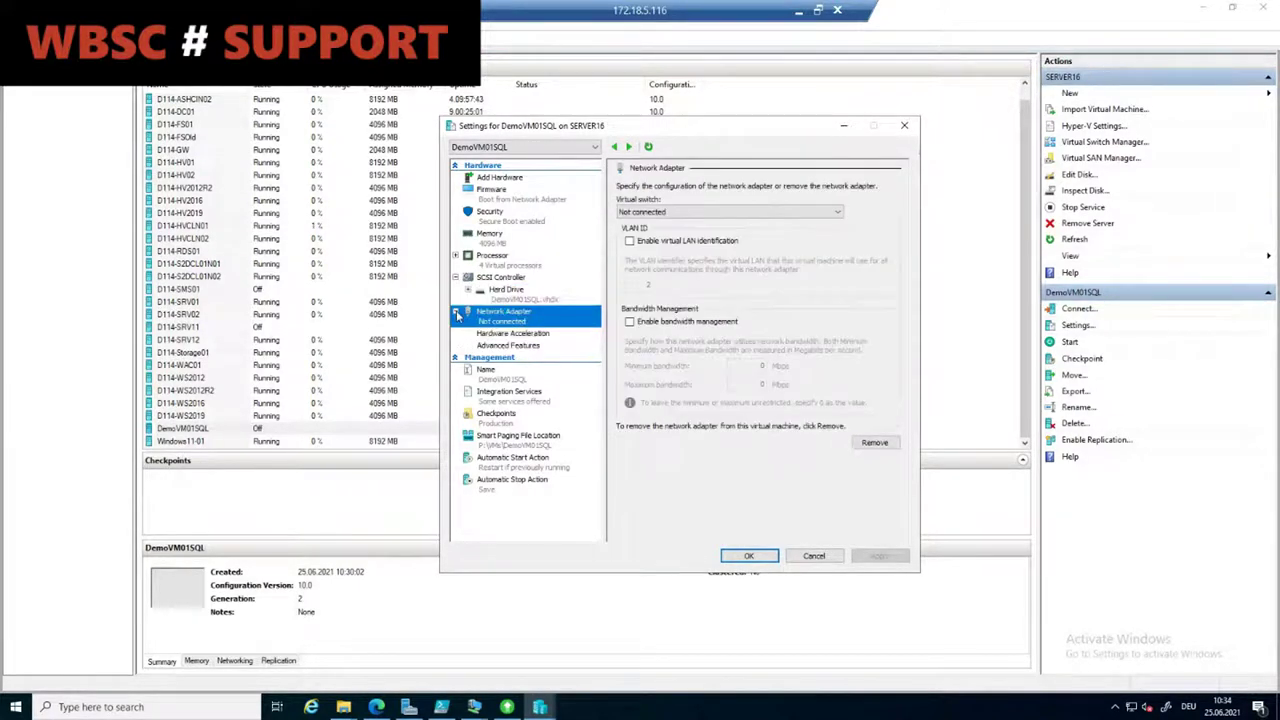
pyautogui.click(512, 346)
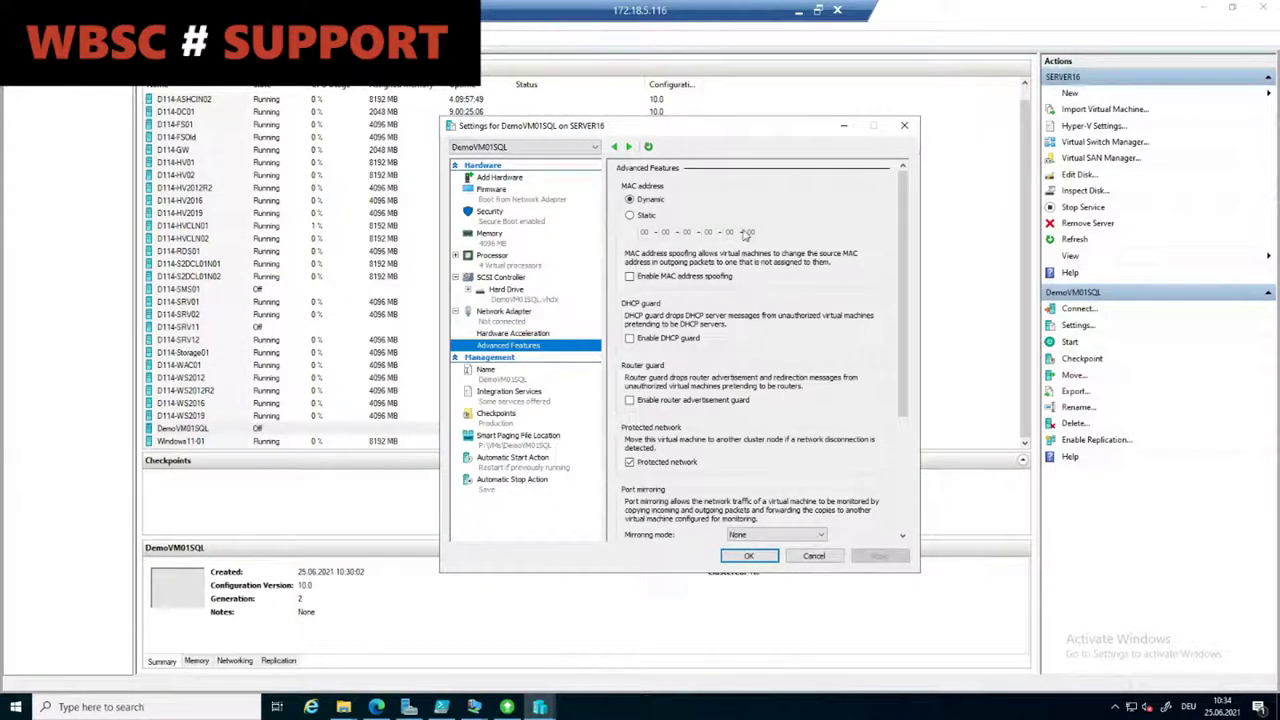
pyautogui.click(814, 556)
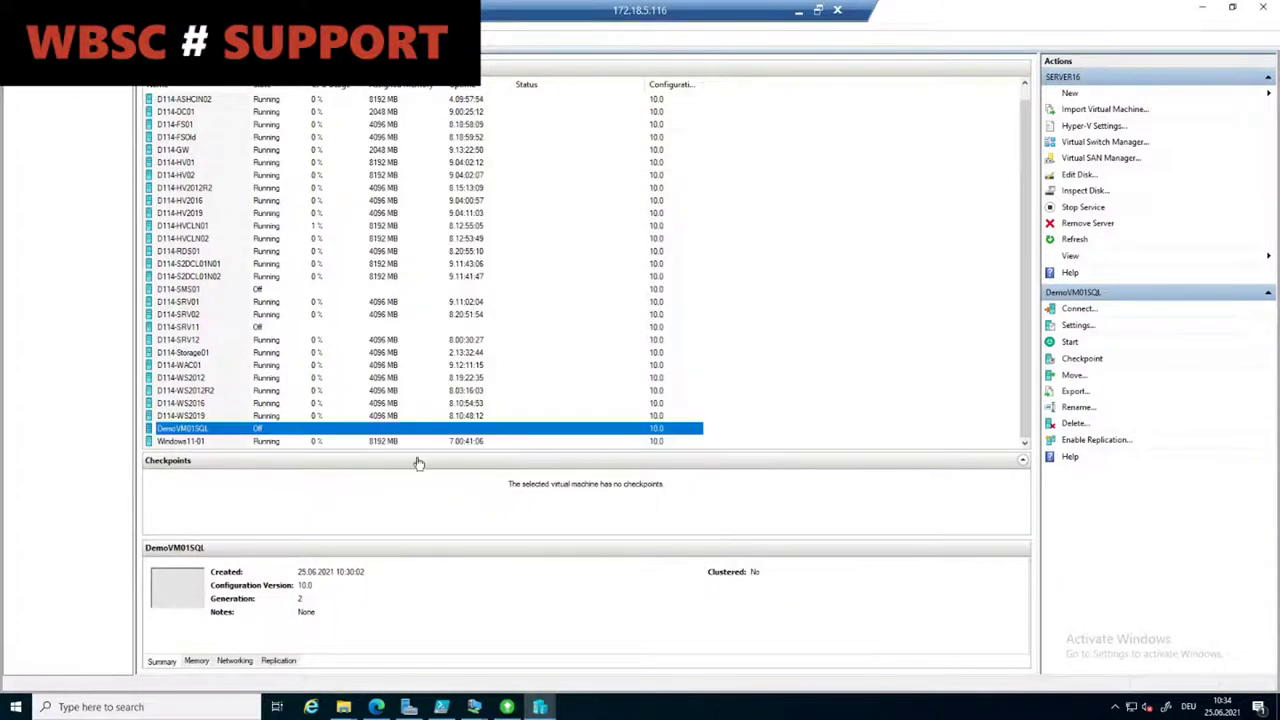
# Step: Connect to and start DemoVM01SQL, then sign in with the Administrator password
pyautogui.rightClick(393, 432)
pyautogui.click(430, 437)
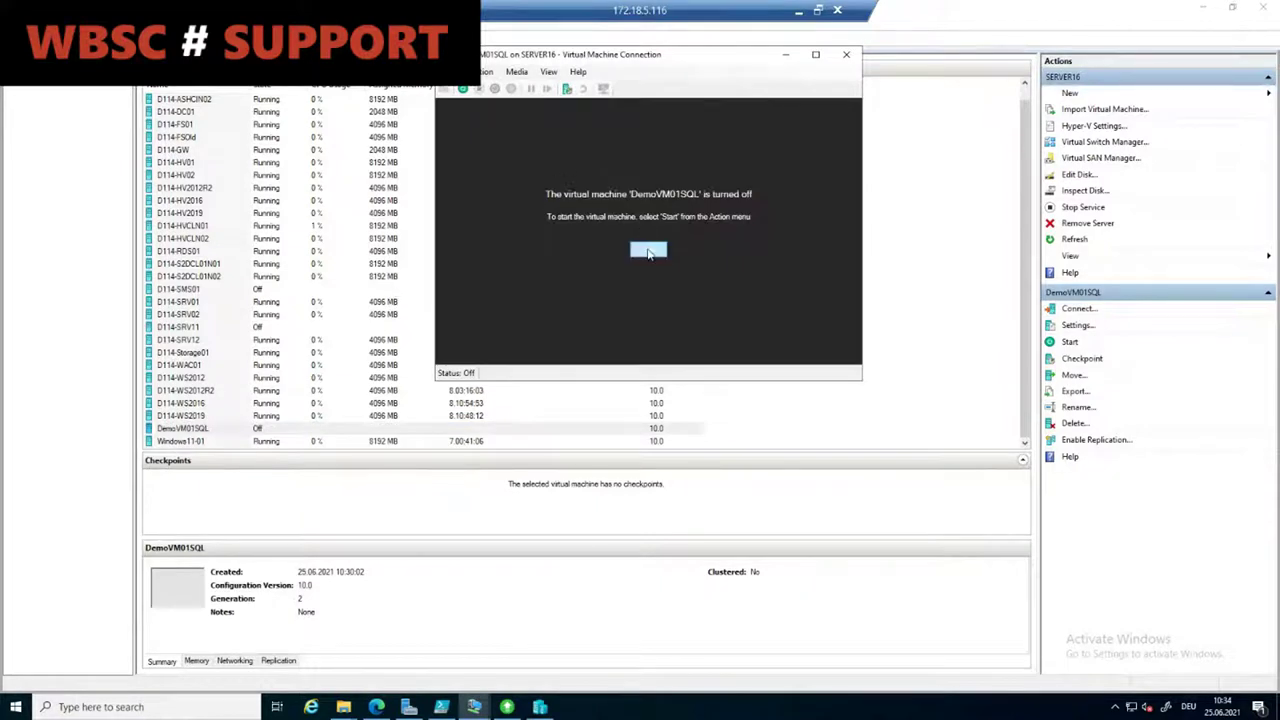
pyautogui.click(648, 249)
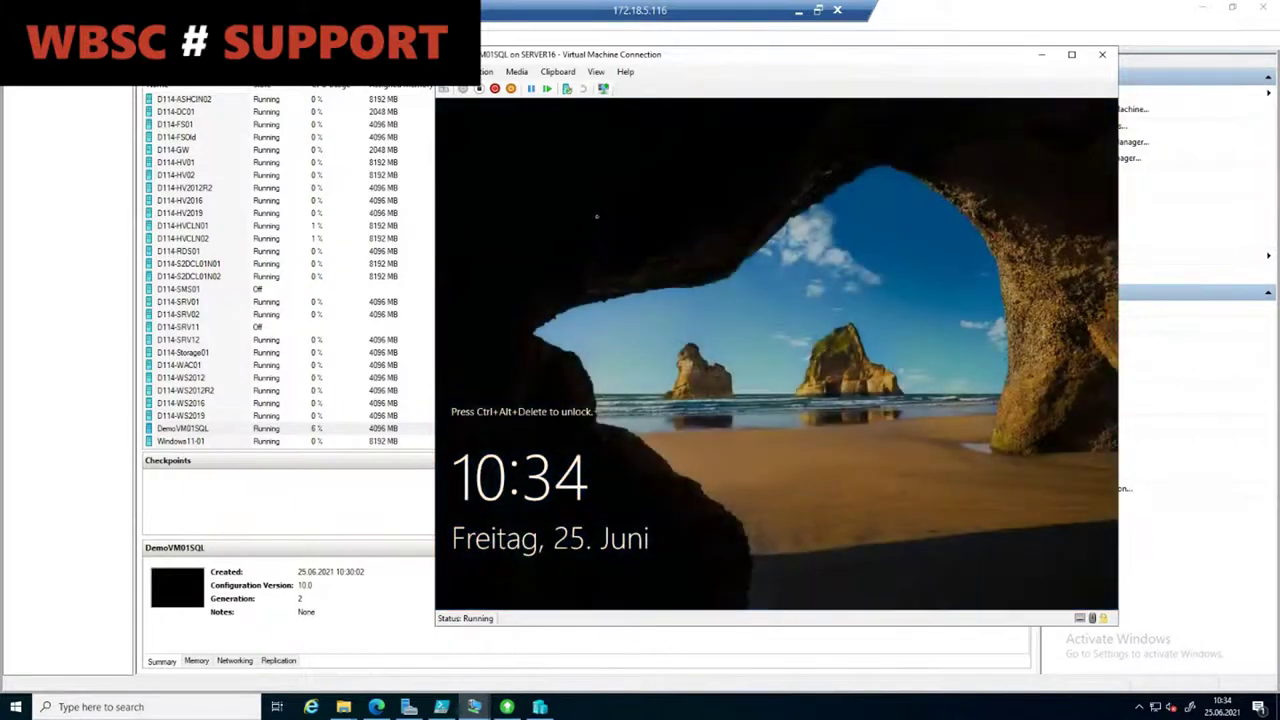
pyautogui.hotkey('ctrl', 'alt', 'End')
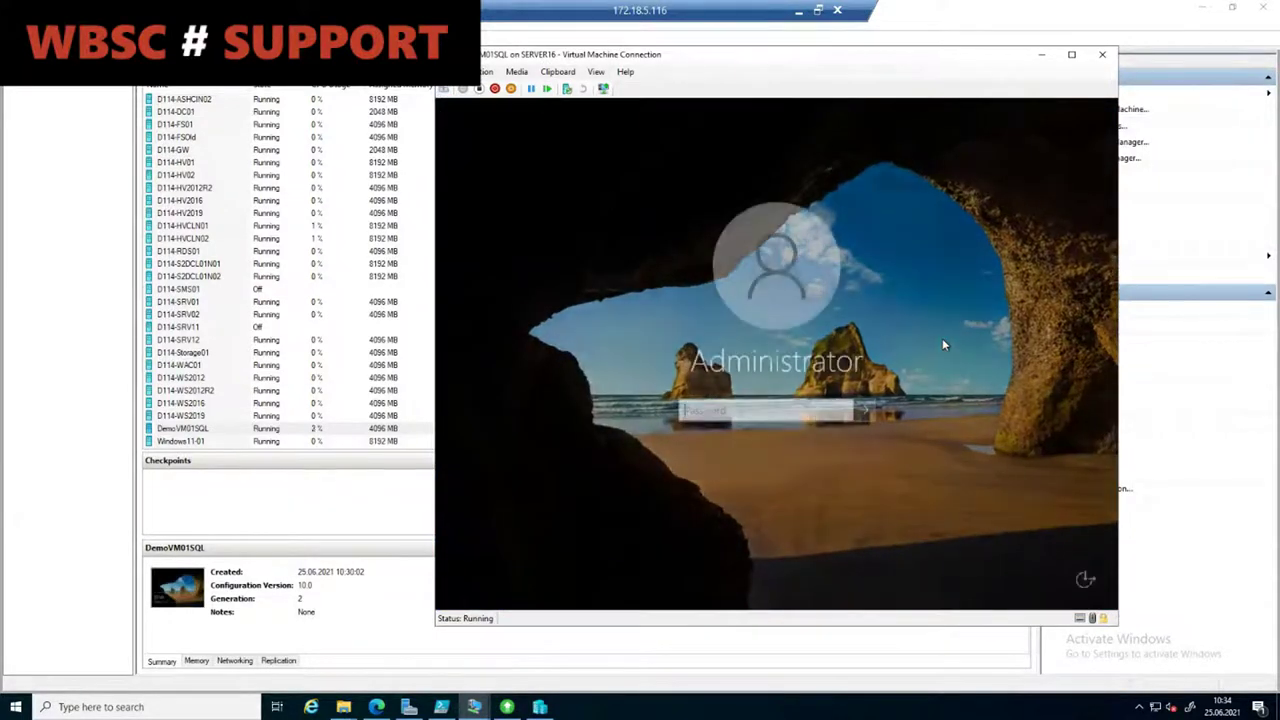
pyautogui.write('Pa$$w0rd')
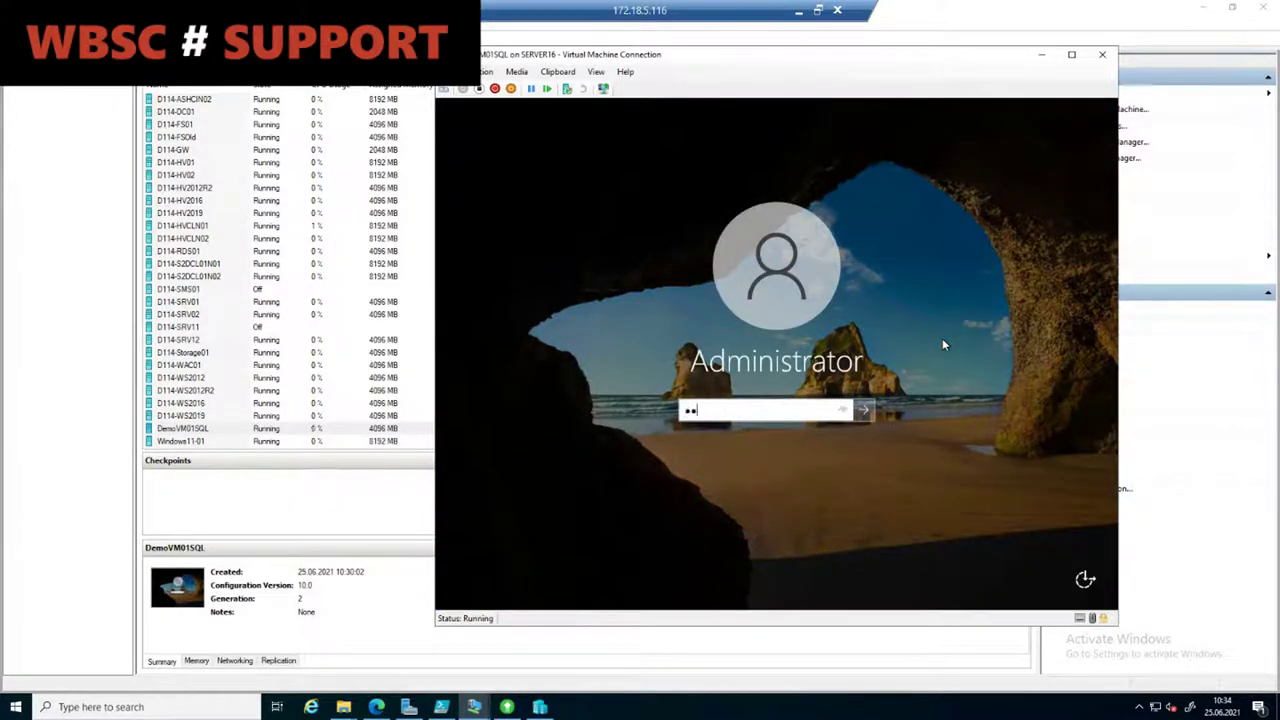
pyautogui.press('Return')
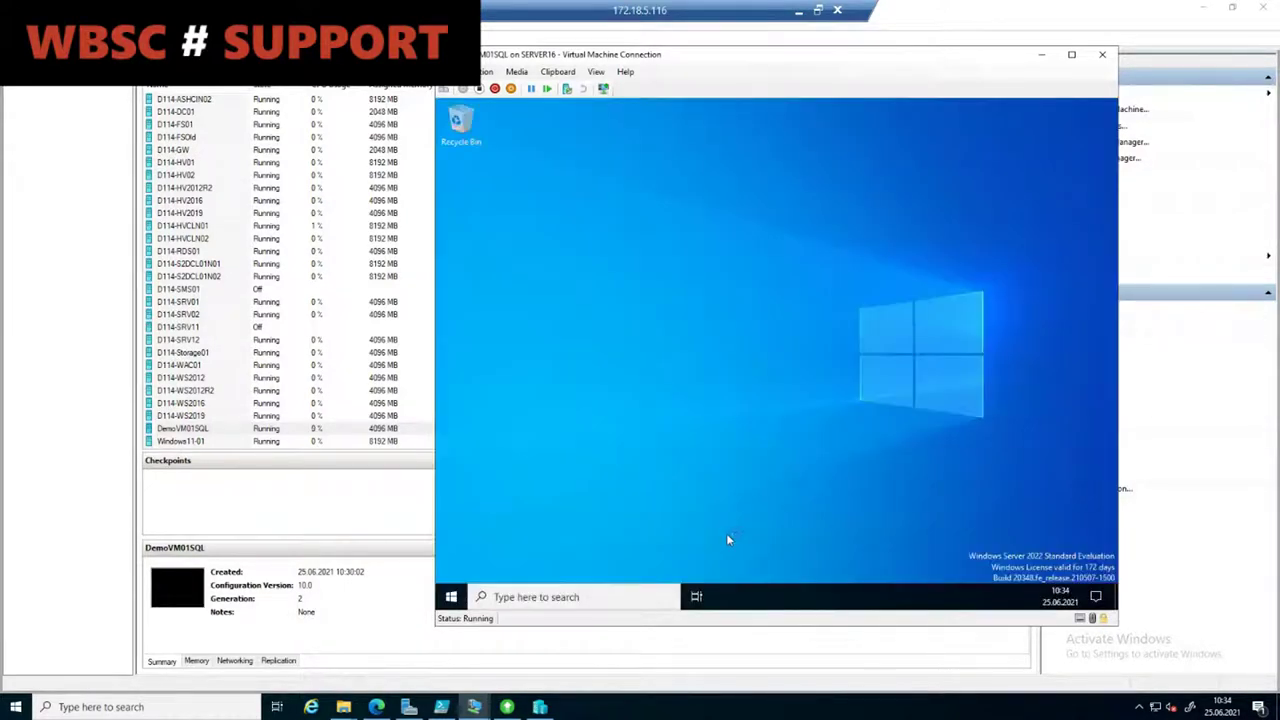
# Step: Open File Explorer to Local Disk (C:) and select the Demo01 folder
pyautogui.click(764, 597)
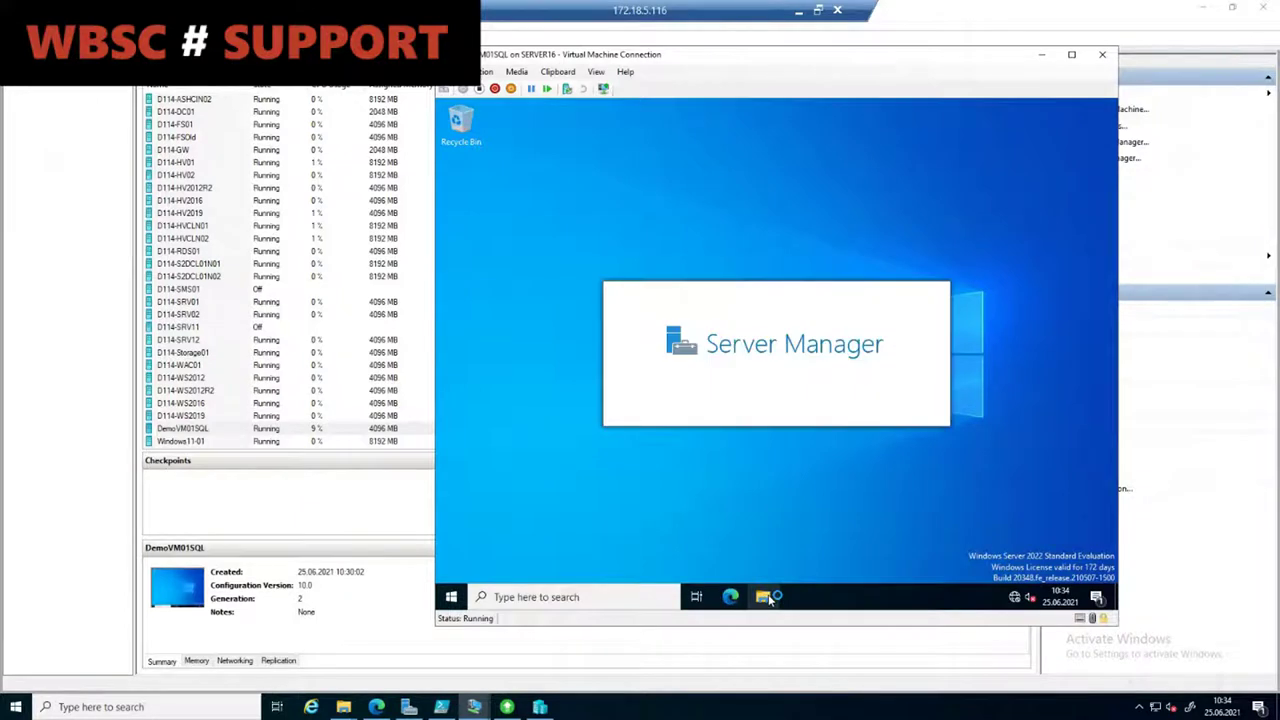
pyautogui.click(572, 318)
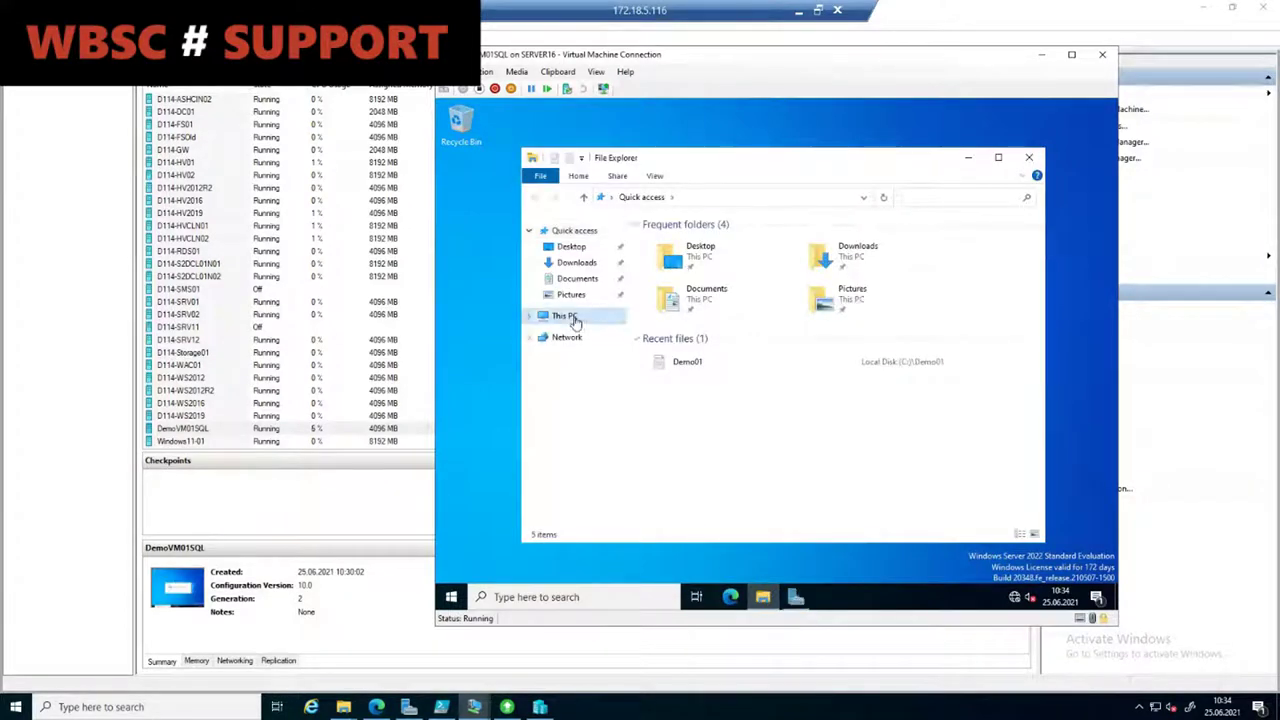
pyautogui.doubleClick(728, 420)
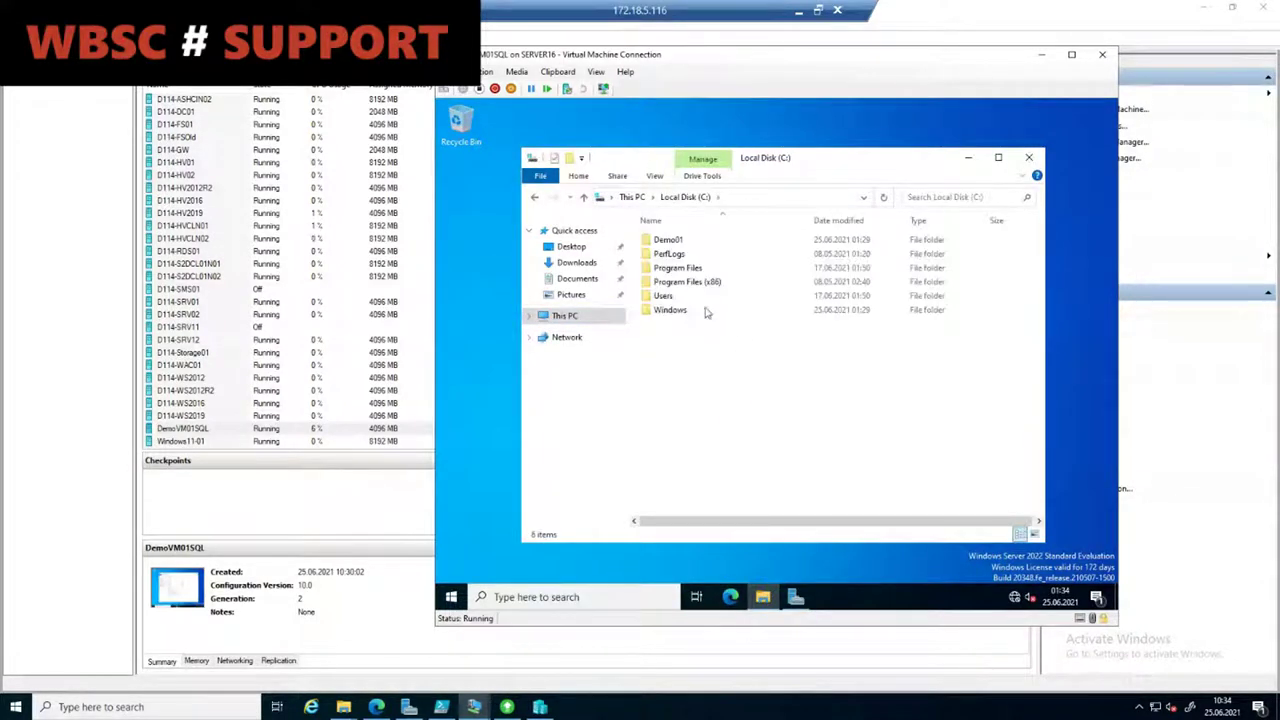
pyautogui.click(676, 243)
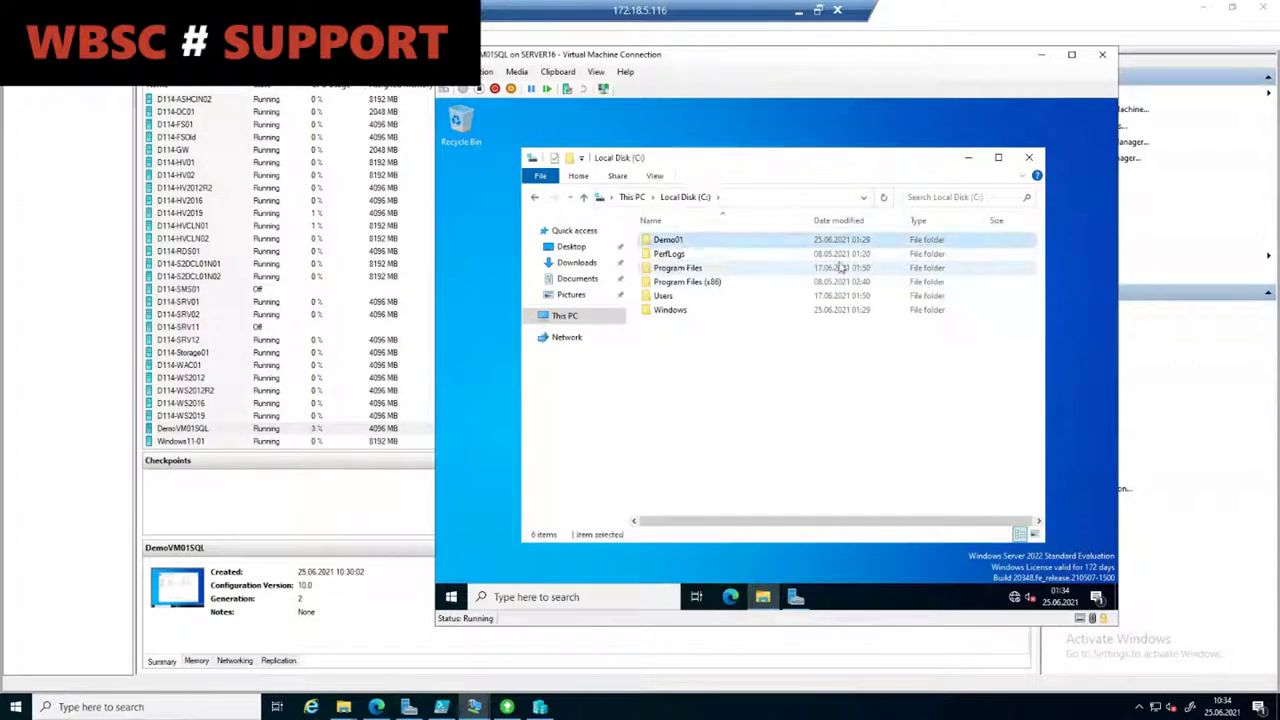